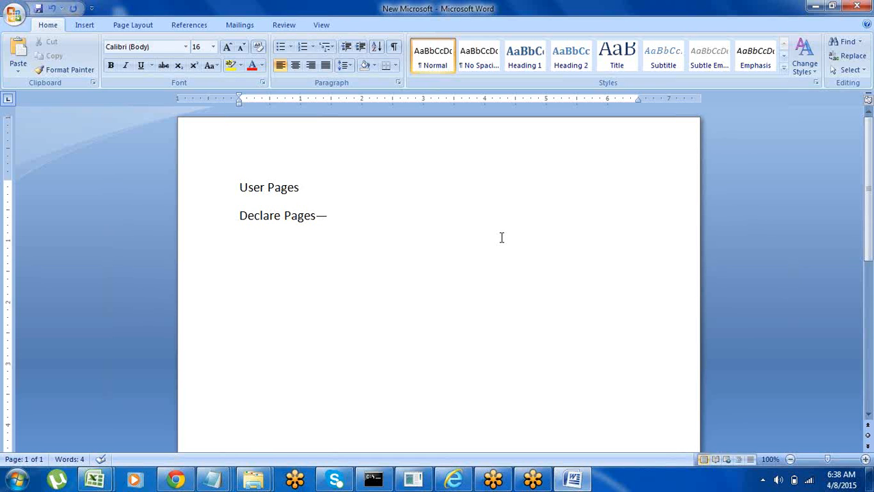
Step: Append a dash to the "User Pages" line and list "pyWorkPage" and "Primary" on separate lines beneath it
text(--)
key(Return)
text(py)
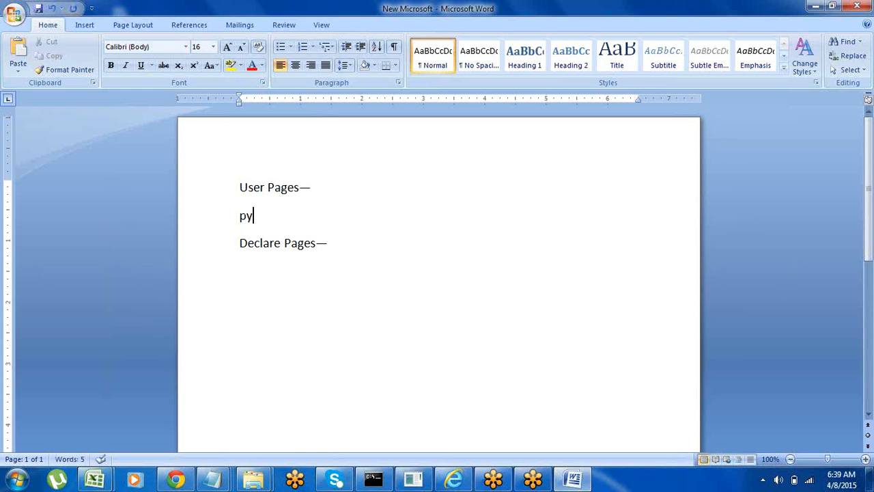
text(WorkPage)
key(Return)
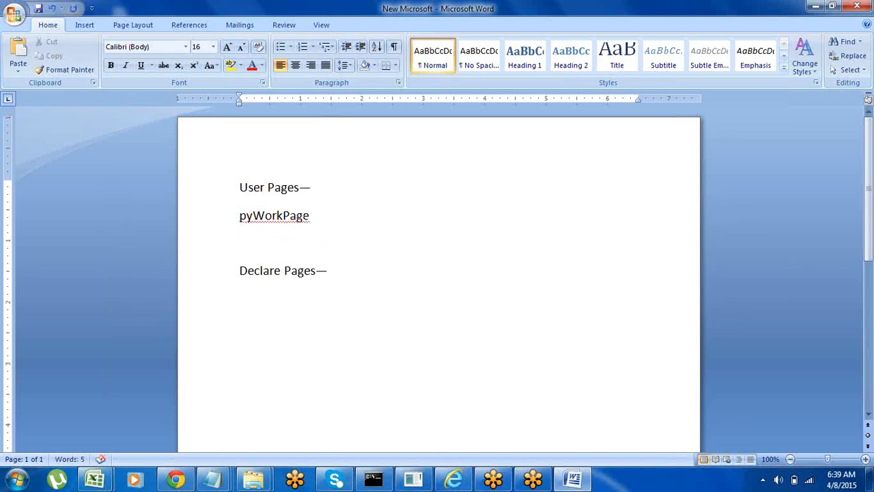
text(Primary)
drag(240, 189, 302, 230)
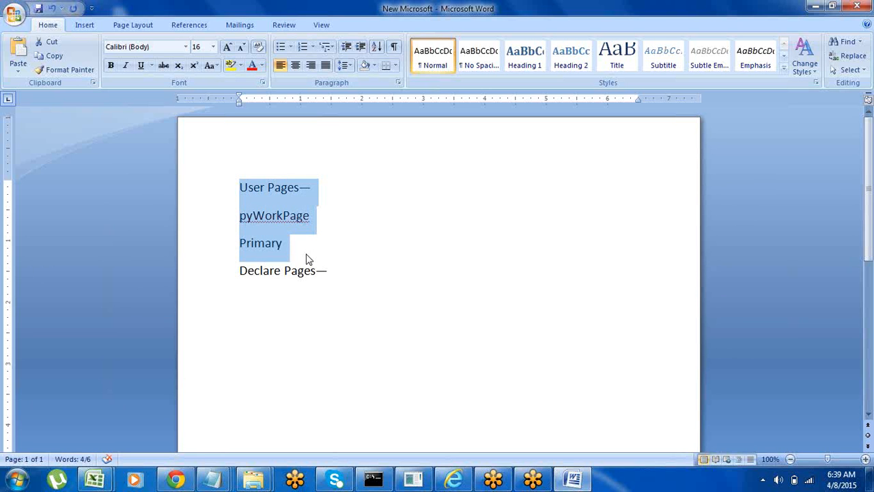
click(228, 287)
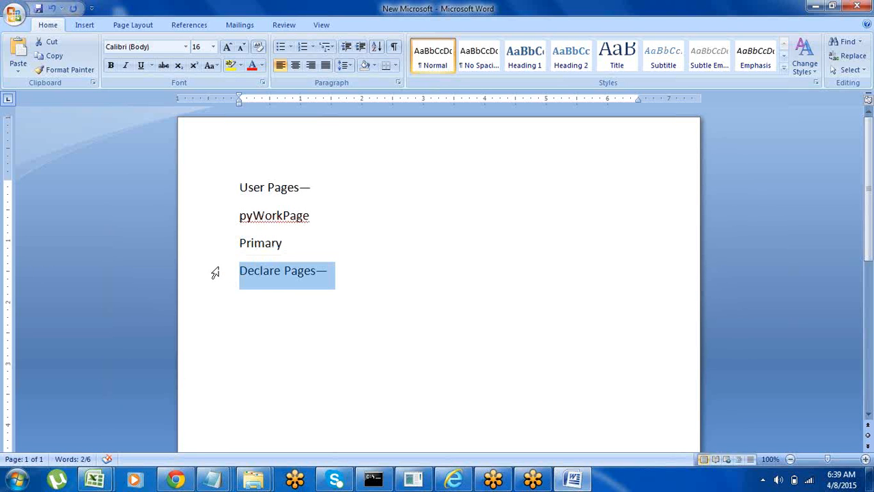
click(307, 350)
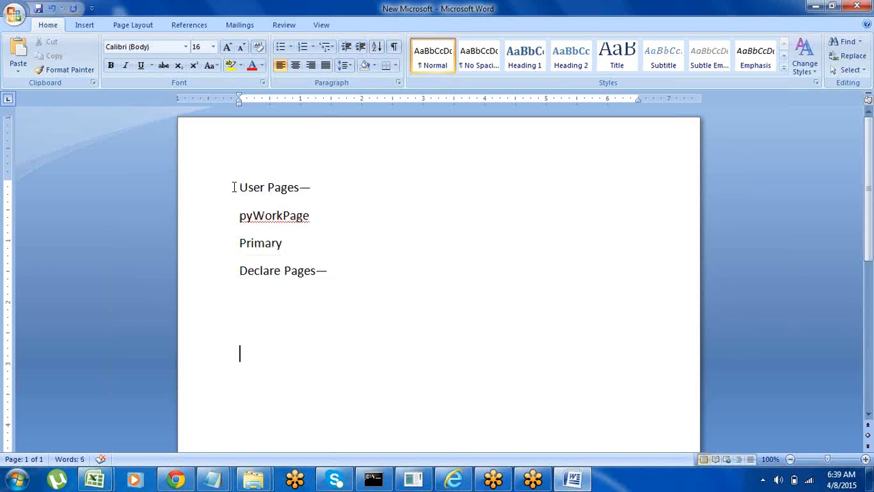
Step: Add the text "shared pages" at the end of the "Declare Pages" line
click(338, 272)
text(shared pages)
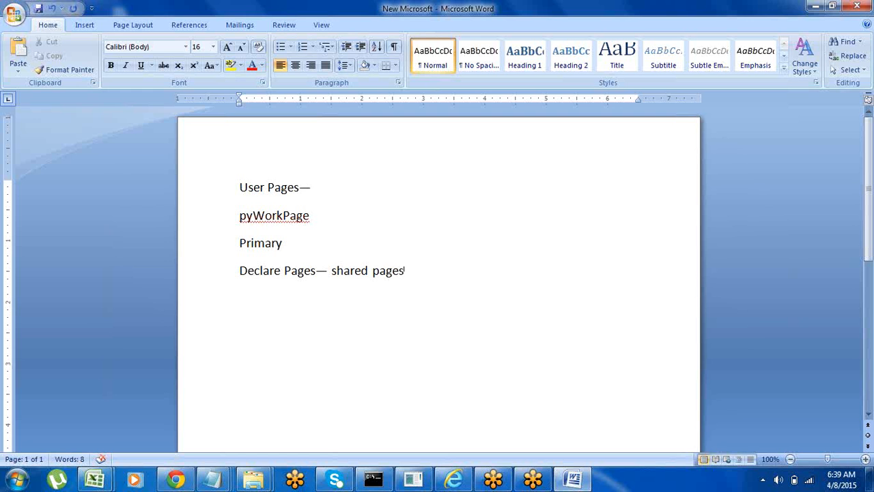
click(190, 286)
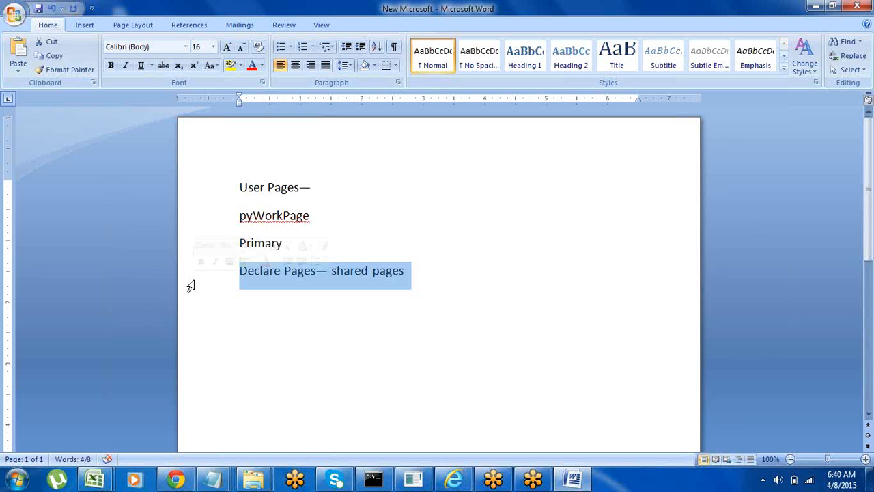
click(245, 300)
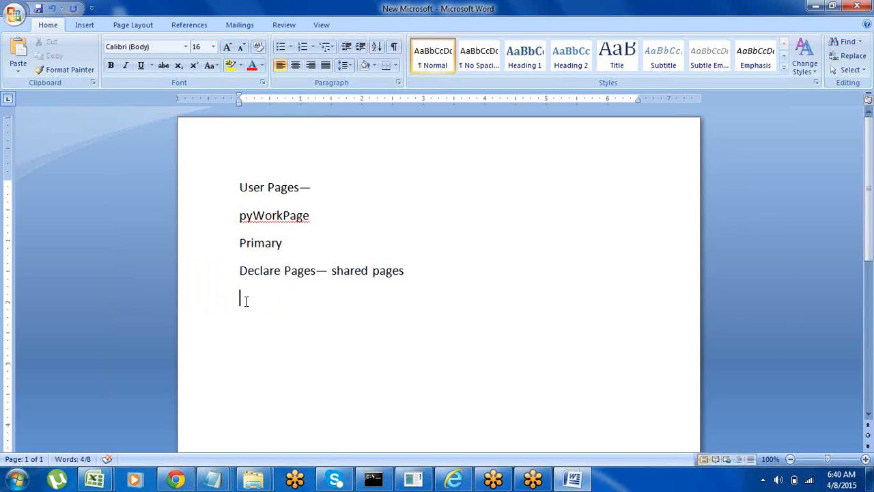
click(209, 277)
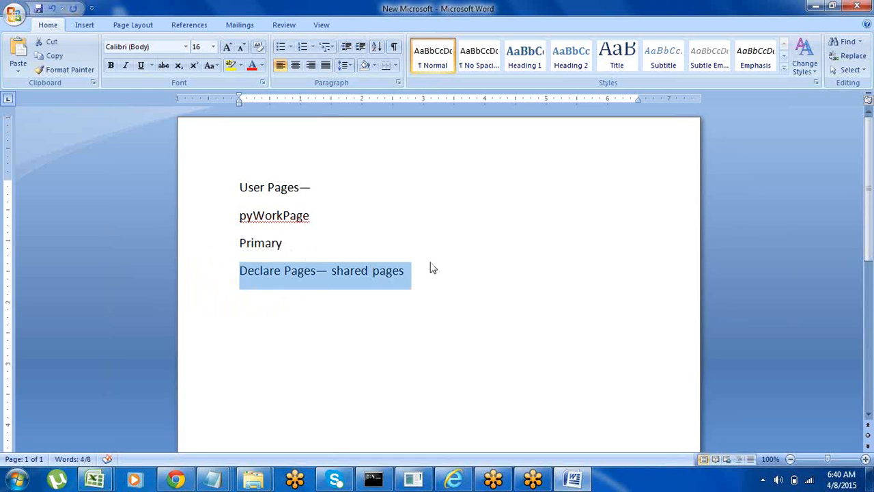
Step: List "Node" and "Thread" on separate lines beneath the "Declare Pages" line
click(412, 277)
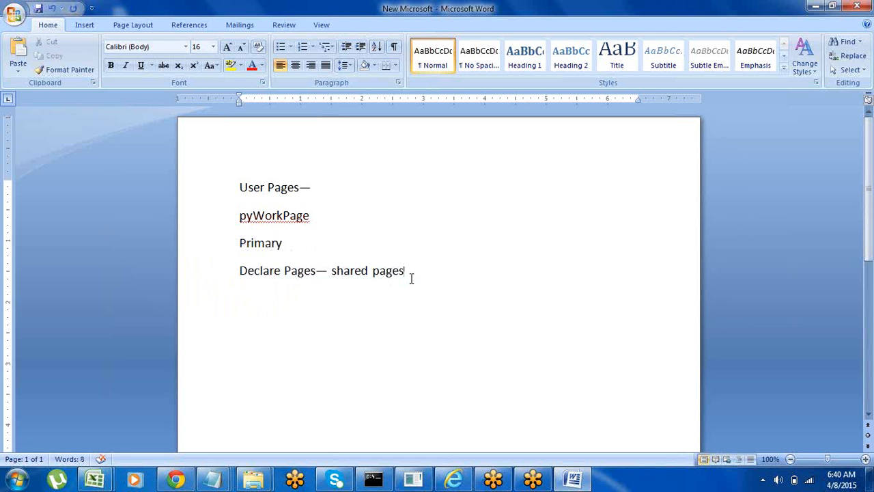
key(Return)
text(Node)
key(Return)
text(Thread)
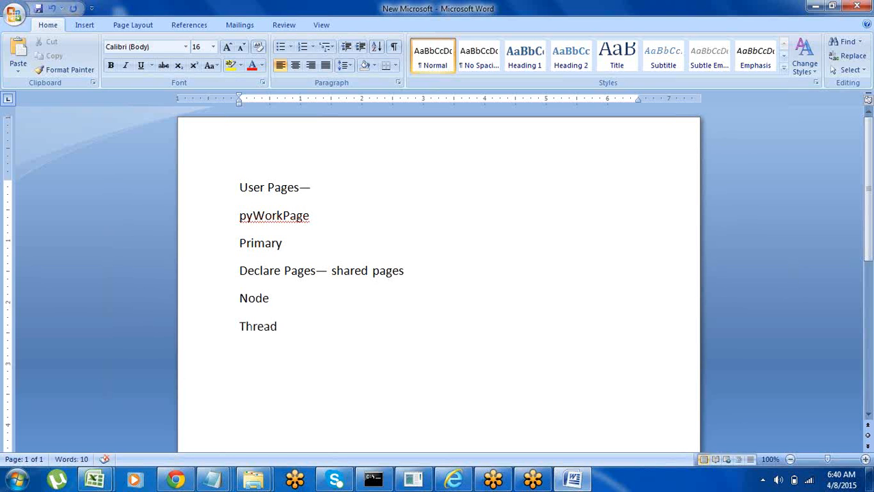
Step: Append "--" to the "Node" line and "--- only single" to the "Thread" line
click(279, 298)
text(--)
text(--- )
text(only )
text(single)
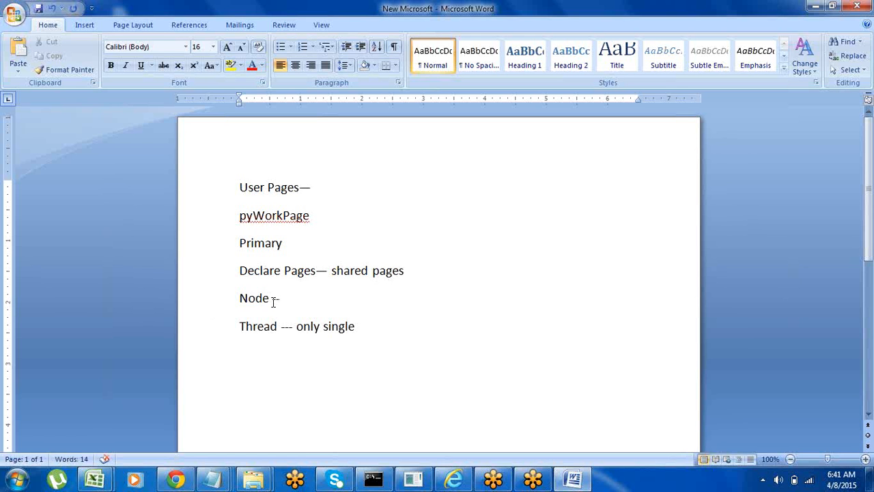
Step: Add the line "Technical – Declare Page" below the "Thread" line
click(209, 301)
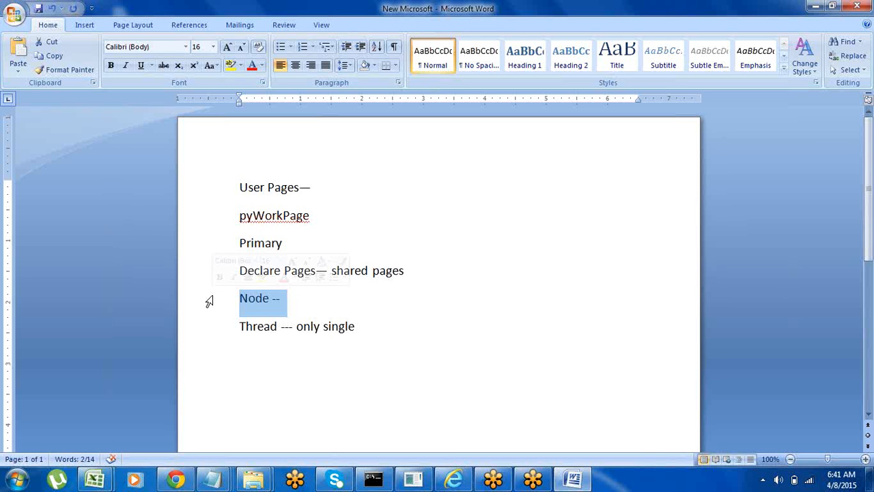
click(364, 326)
key(Return)
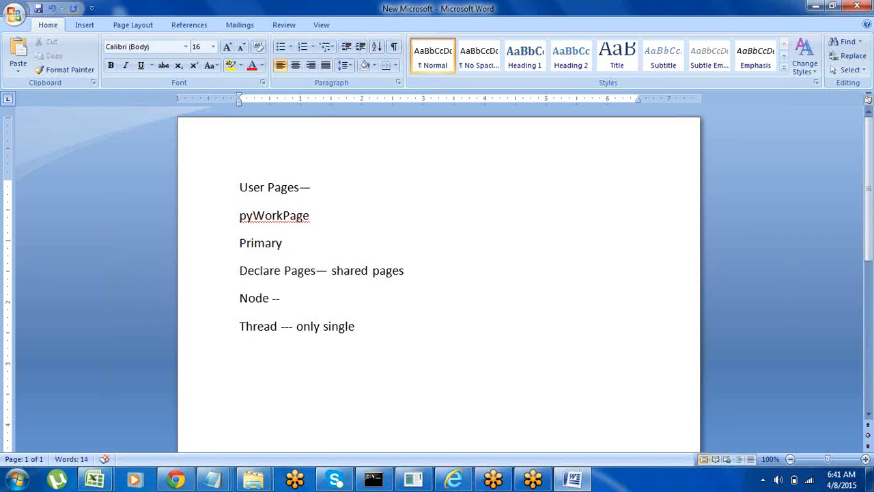
text(Technical -- De)
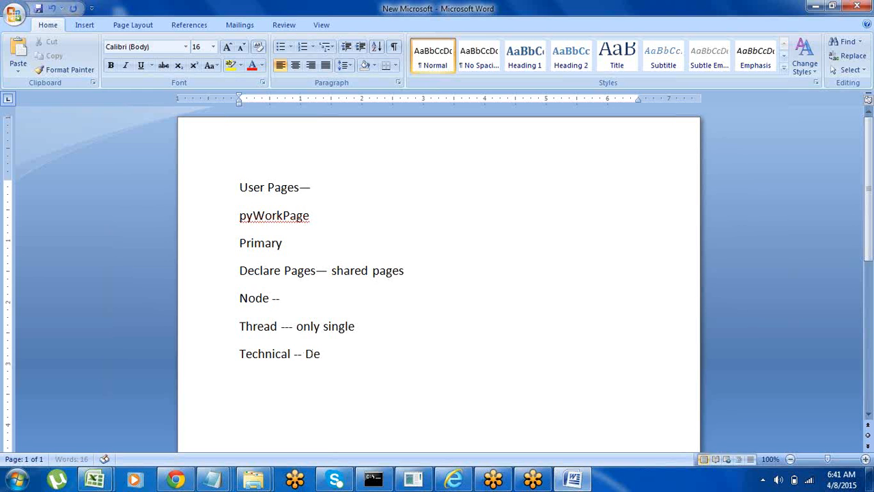
text(clare apge)
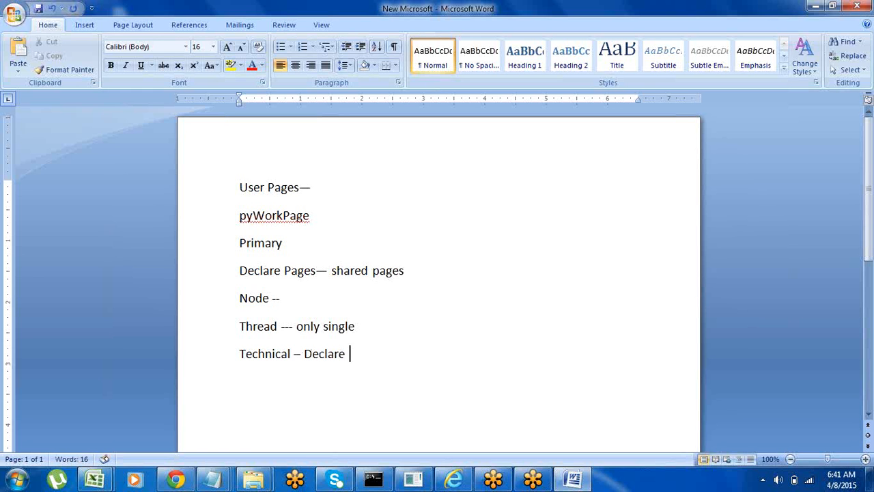
key(Return)
key(BackSpace)
key(BackSpace)
key(BackSpace)
key(BackSpace)
key(BackSpace)
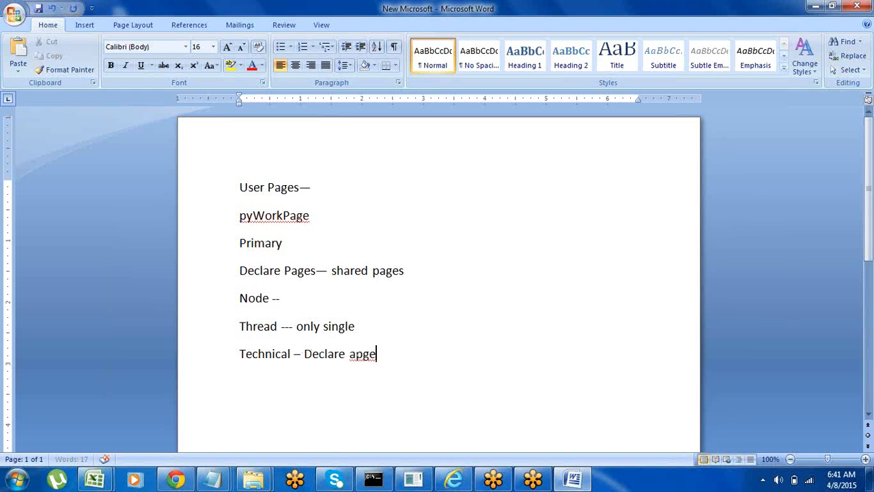
text(Page)
Step: Enter "Declare_" on a new line below the "Technical" line, followed by several blank lines
key(Return)
text(Declar)
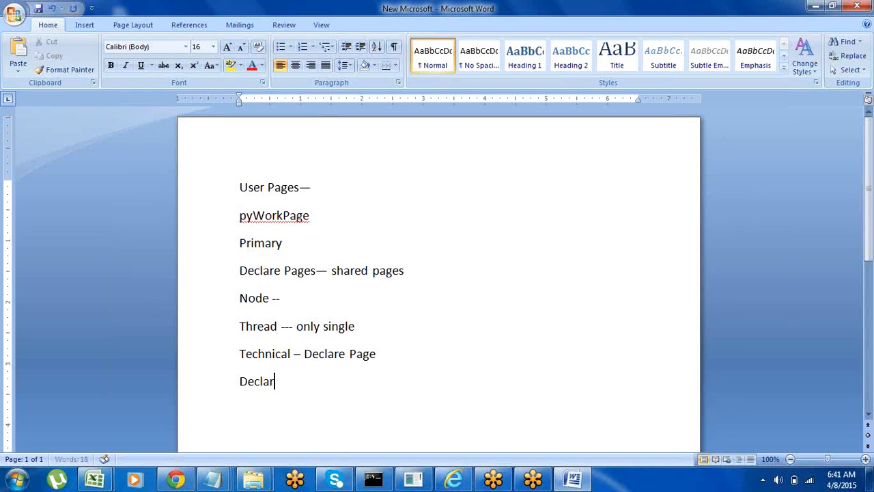
text(e_)
drag(238, 381, 286, 385)
click(294, 385)
key(Return)
key(Return)
key(Return)
key(Return)
key(Return)
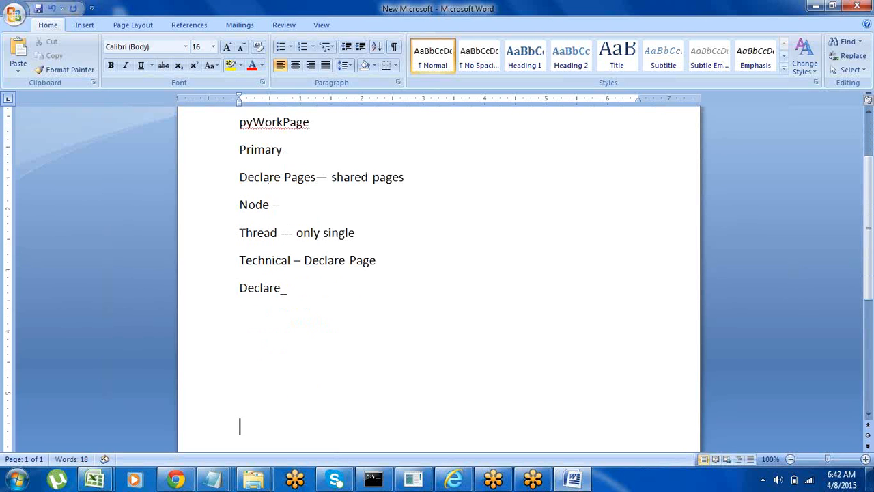
Step: Enter "Integrations---" on the line directly below "Declare_"
click(243, 316)
text(Integratio)
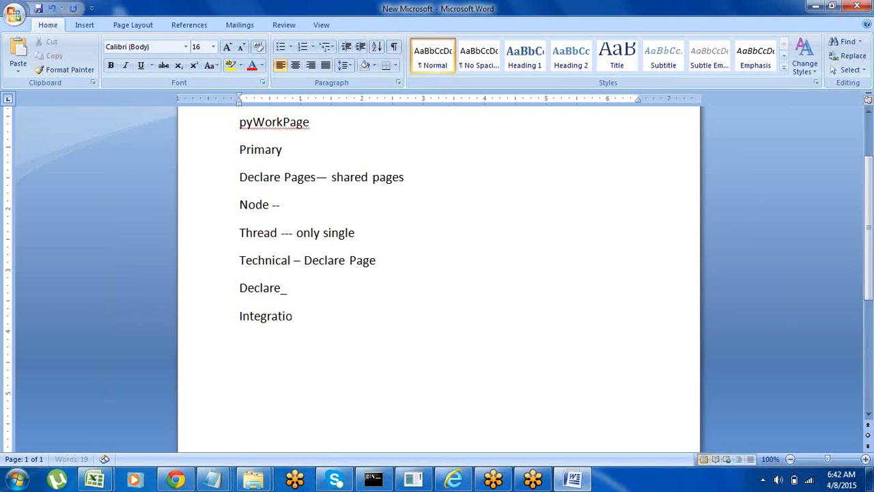
text(ns---)
Step: Add the lines "End point url ---" and "Table---" below the "Integrations" line
key(Return)
text(End oo)
key(BackSpace)
key(BackSpace)
text(point )
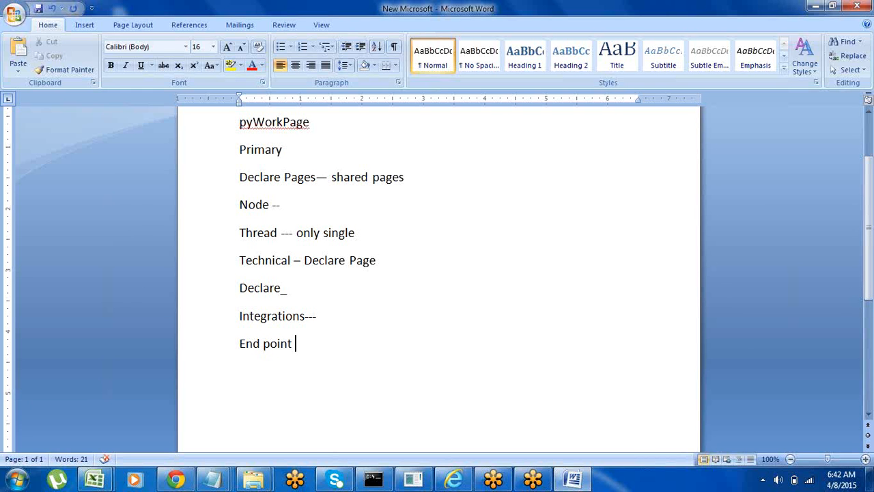
text(url ---)
key(Return)
text(table---)
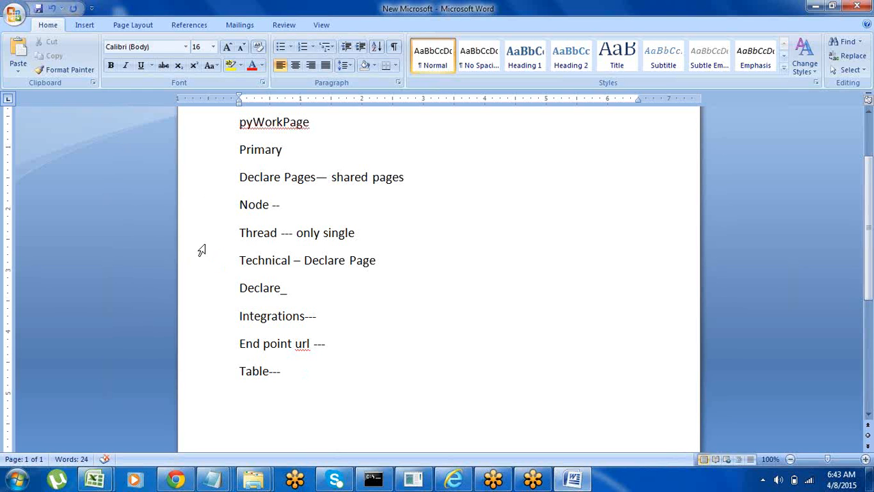
click(210, 208)
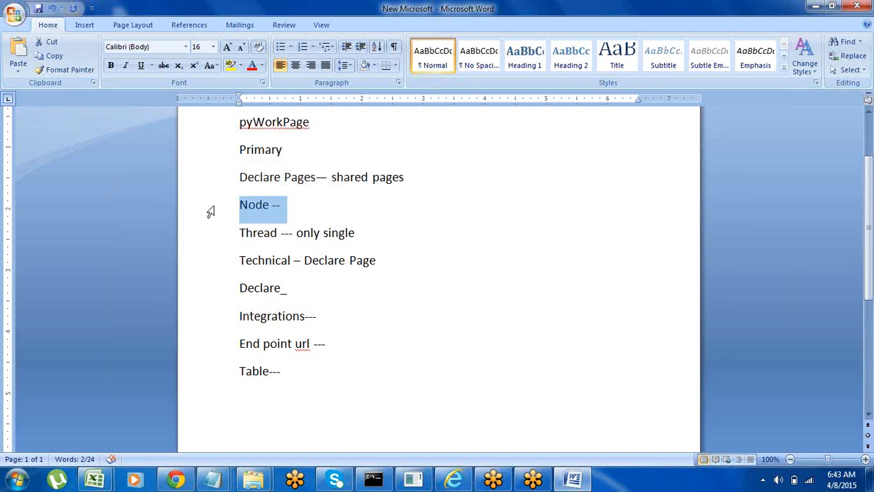
click(302, 210)
double_click(247, 206)
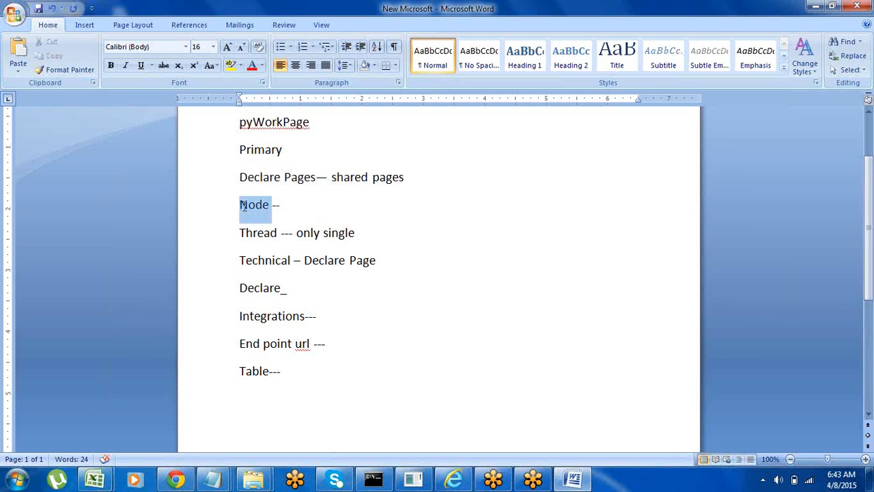
click(287, 206)
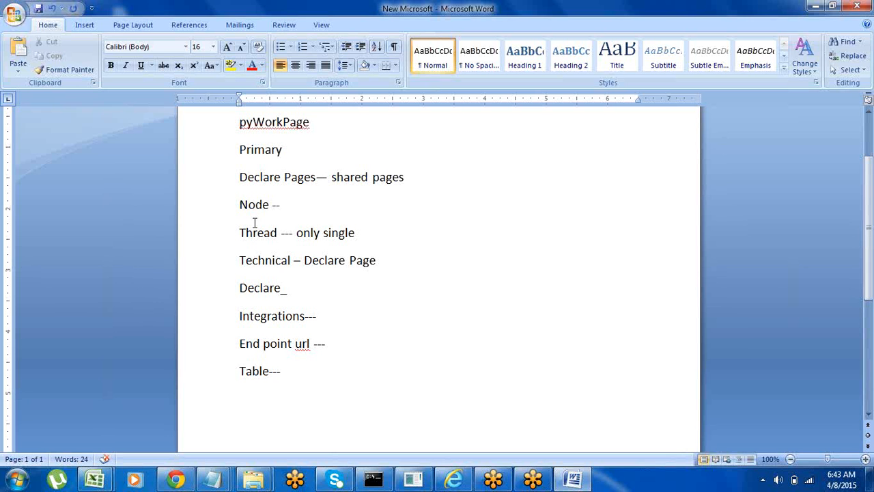
click(220, 206)
click(299, 211)
click(219, 211)
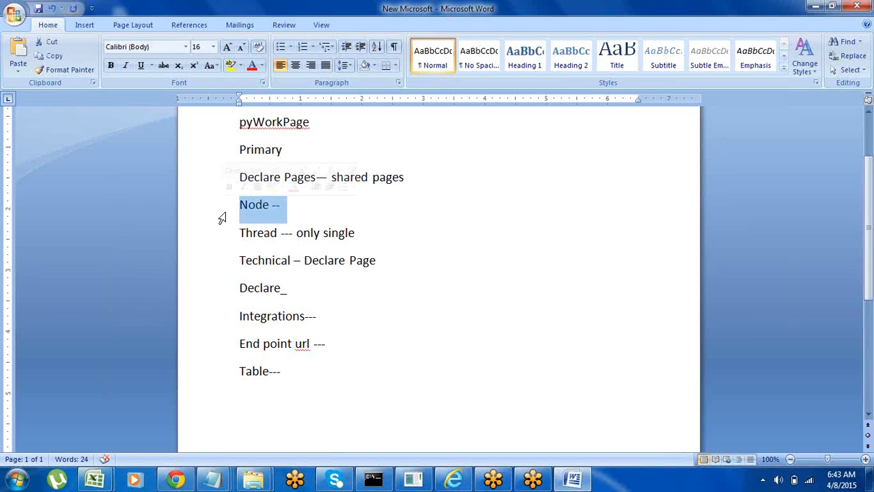
Step: Insert several blank lines after the "Table---" line
click(284, 371)
key(Return)
key(Return)
key(Return)
key(Return)
key(Return)
key(Return)
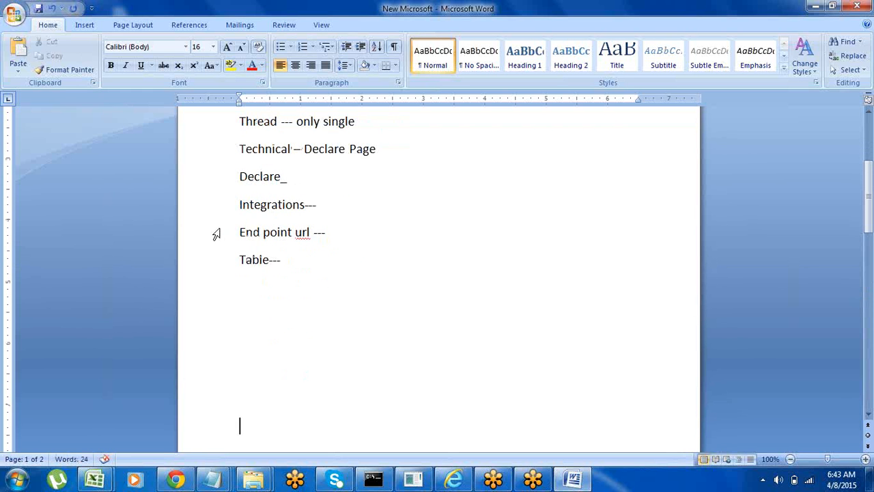
click(212, 235)
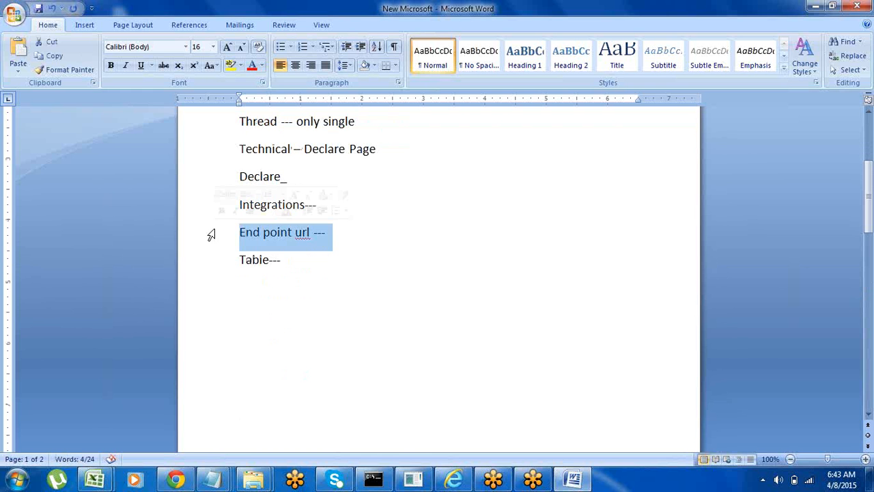
key(Up)
key(Up)
key(Up)
key(Up)
key(Up)
key(Up)
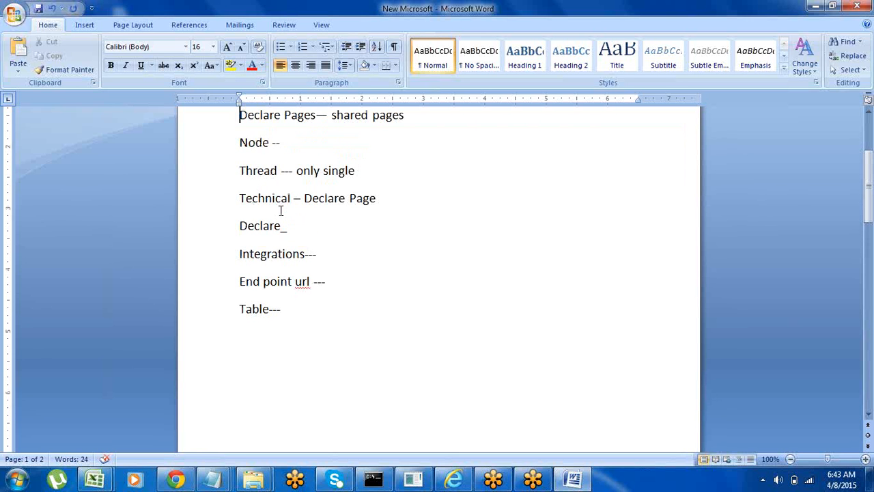
click(218, 141)
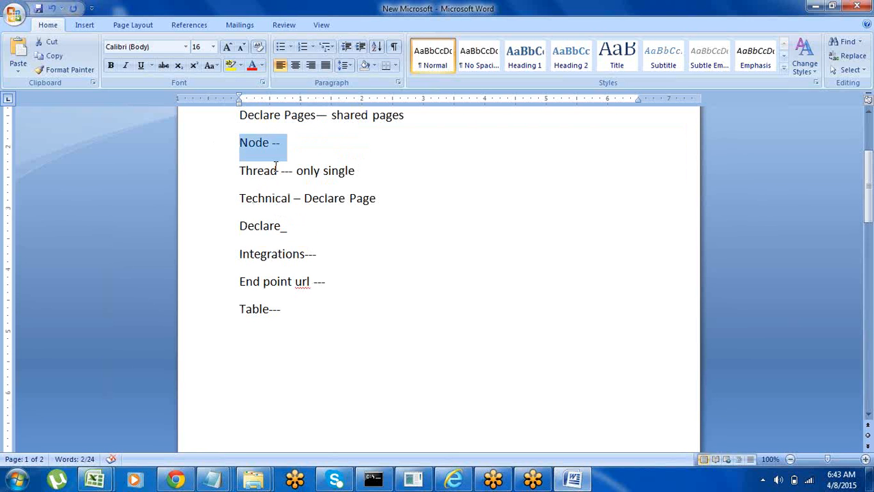
click(239, 177)
click(211, 182)
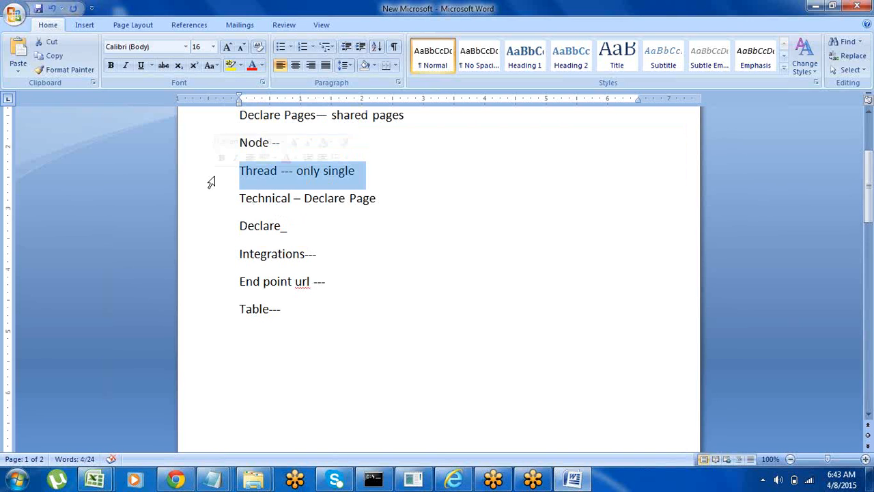
Step: Insert more blank lines after the "Table---" line and return to the "User Pages" line at the start of the notes
click(297, 316)
key(Return)
key(Return)
key(Return)
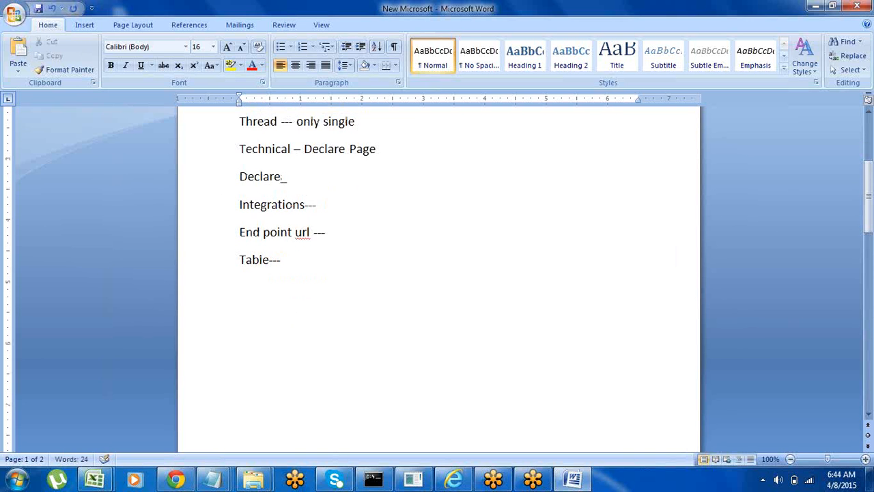
key(shift+Up)
key(Up)
key(Up)
key(Up)
key(Up)
key(Up)
key(Up)
key(Up)
key(Up)
key(Up)
key(Up)
key(Up)
key(Up)
key(Up)
key(Up)
key(Up)
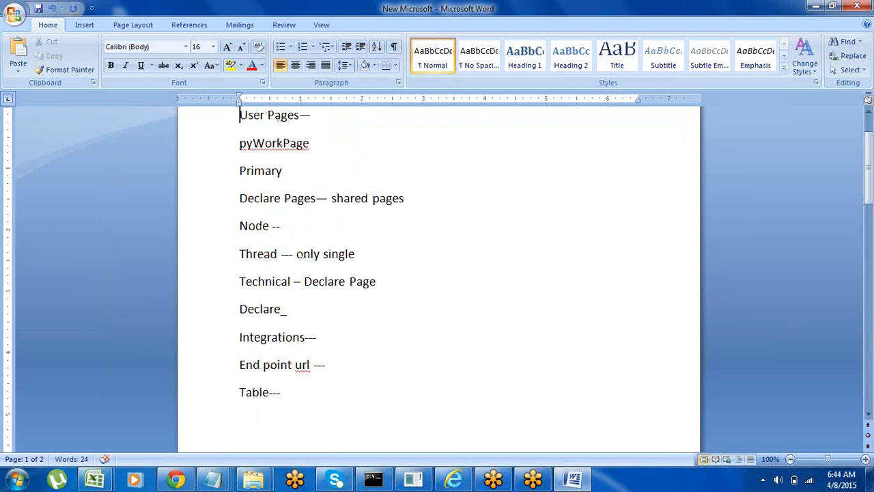
Step: Switch to Internet Explorer and fill in the PegaRULES login form with the saved system architect account for Paytm
click(453, 479)
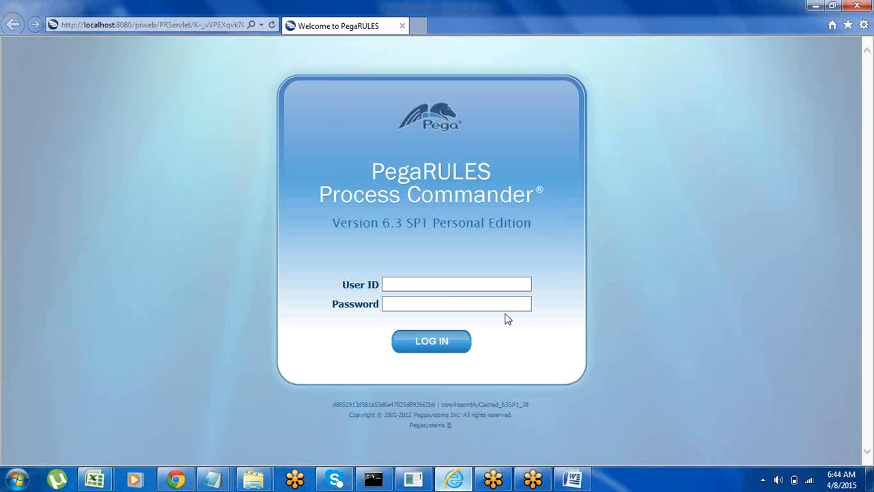
click(393, 284)
text(sy)
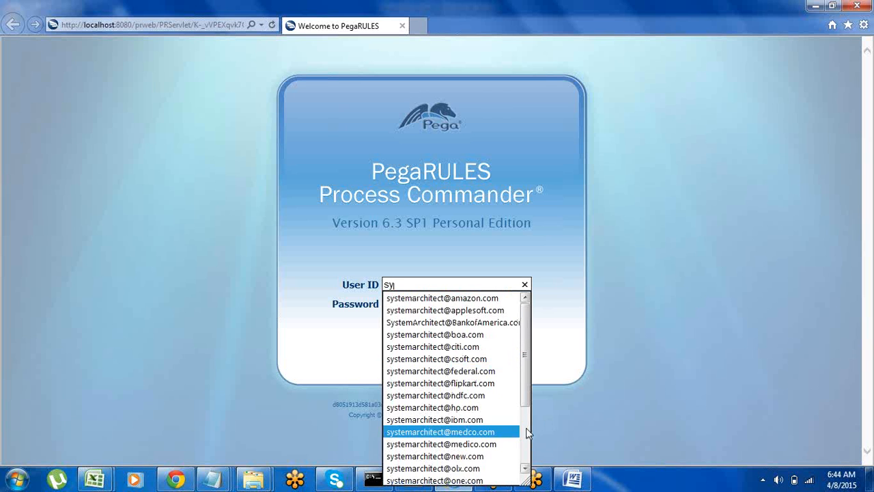
scroll(495, 432, down, 3)
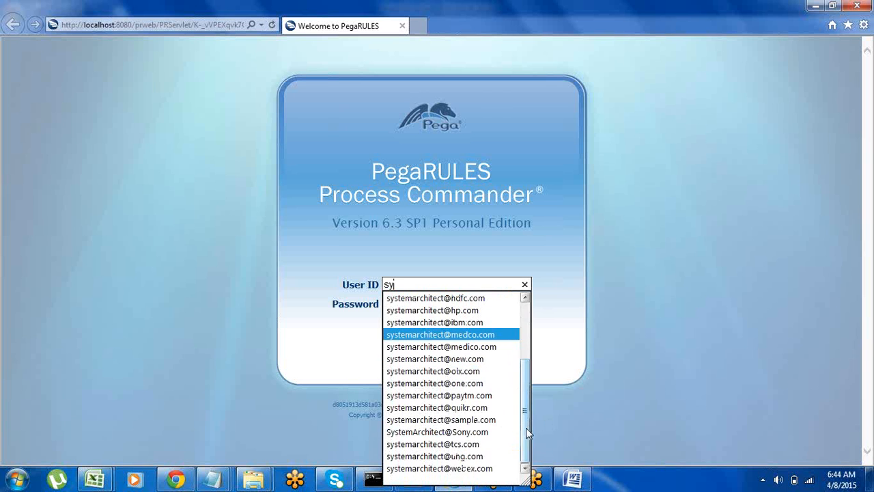
click(474, 396)
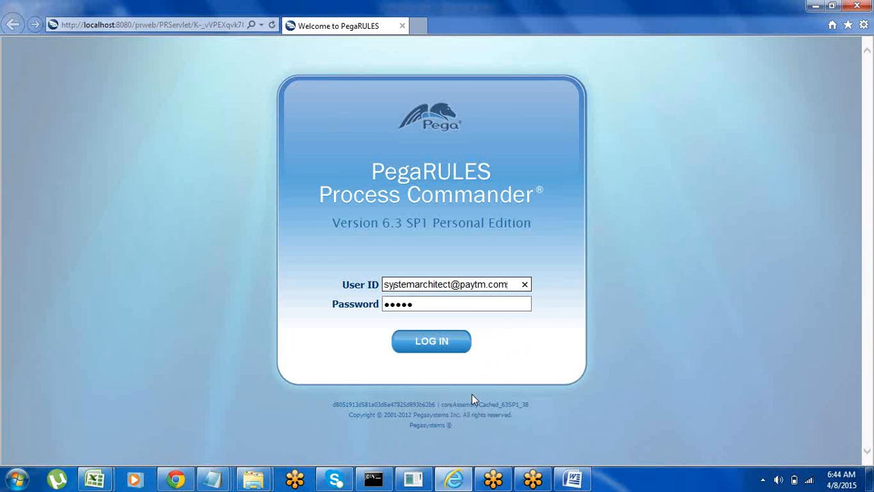
Step: Switch to Word and add the line "Requestor" directly below "Thread --- only single"
click(572, 479)
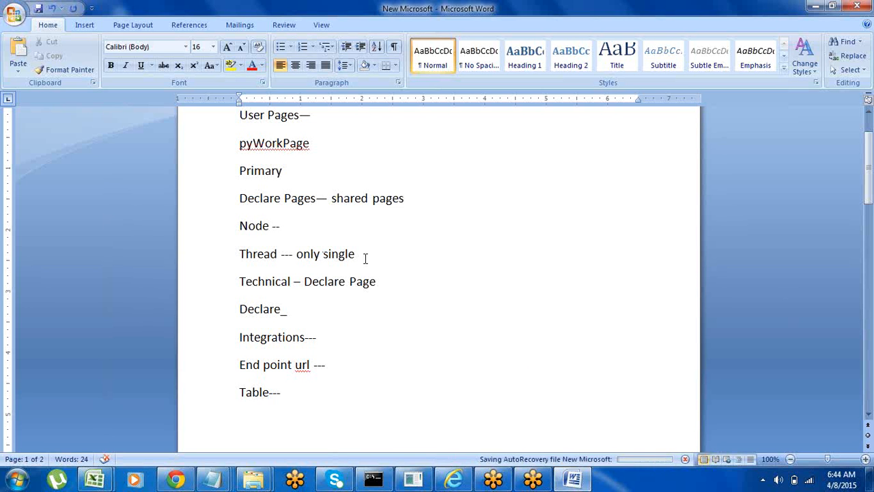
click(209, 258)
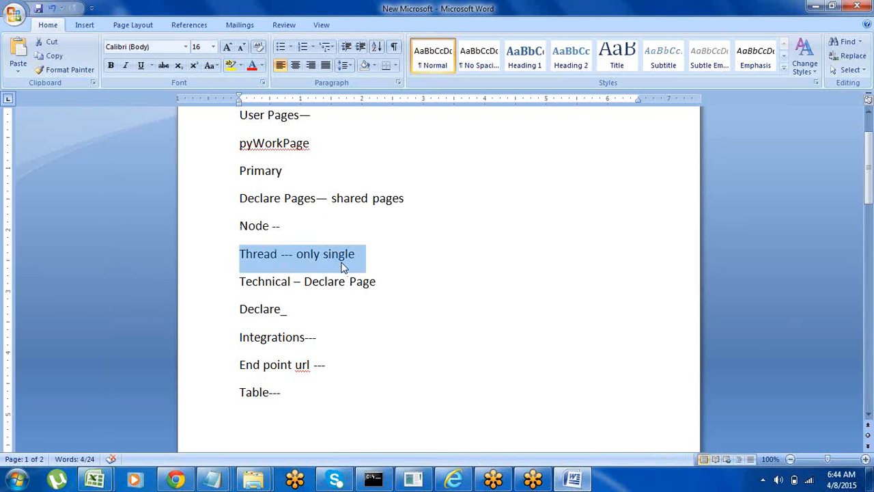
click(360, 254)
key(Return)
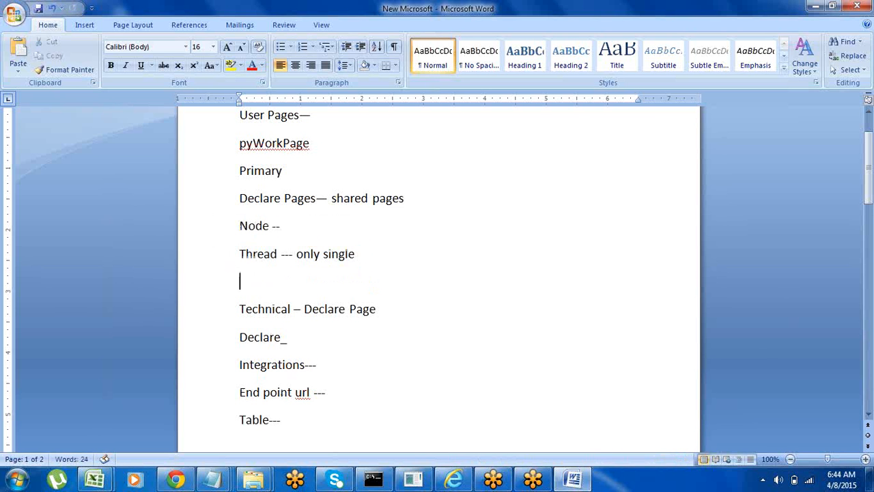
text(Requeste)
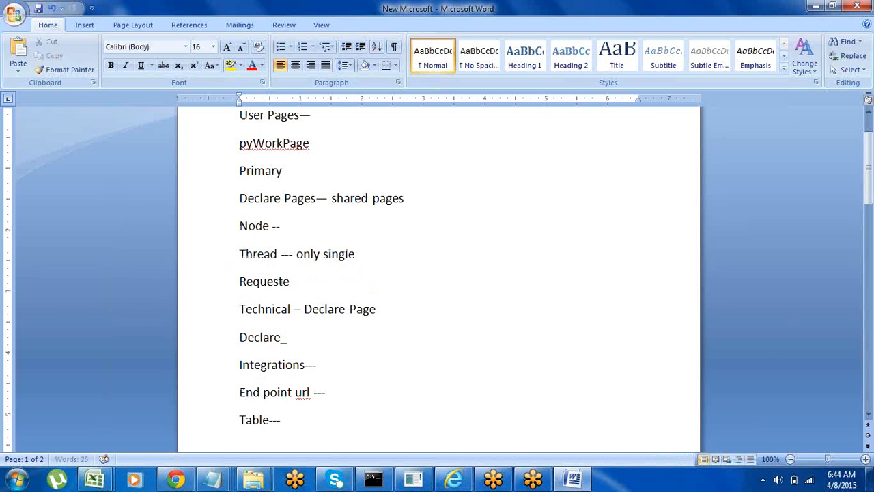
key(BackSpace)
key(BackSpace)
text(t)
Step: Highlight the "Requestor", "Node --" and "Thread --- only single" lines one after another for review
click(203, 293)
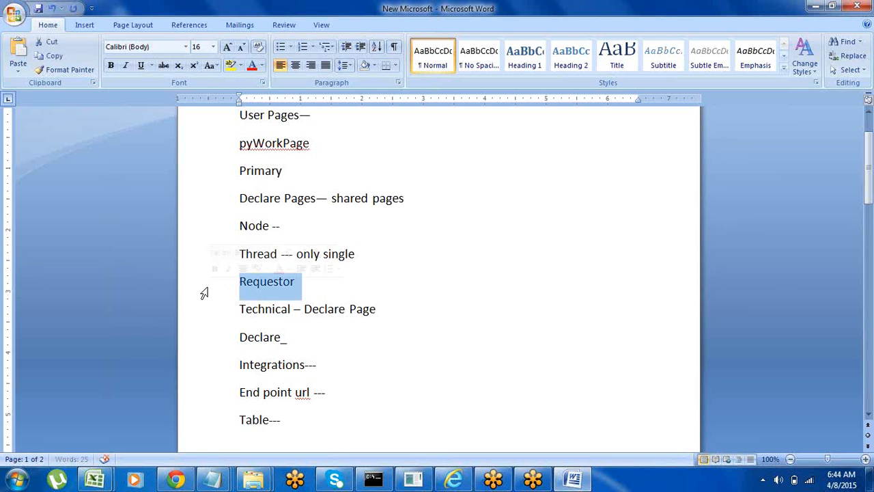
click(362, 298)
click(209, 236)
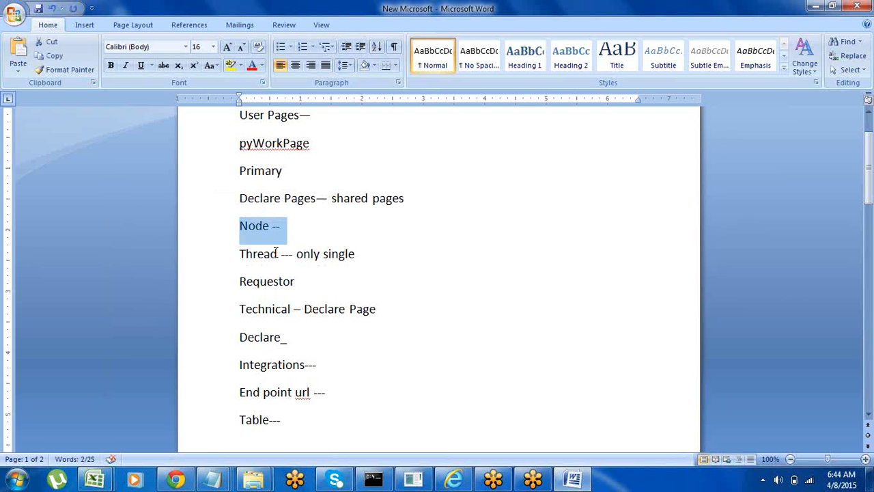
click(212, 270)
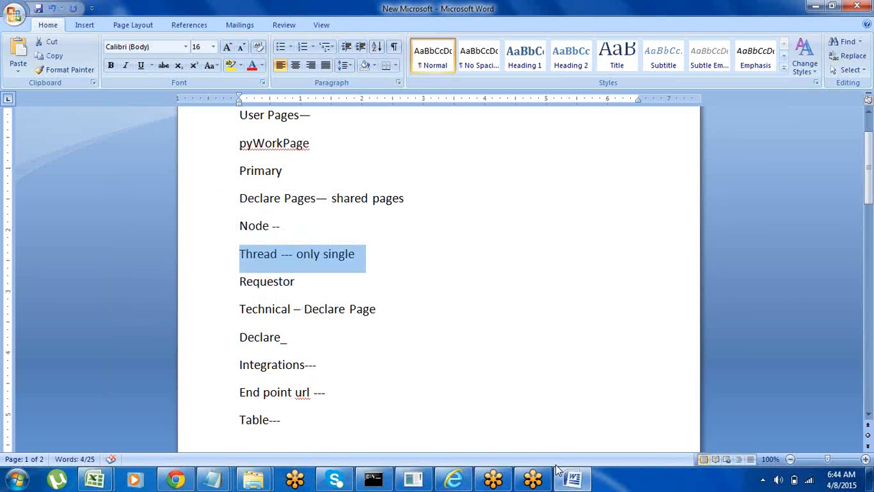
Step: Switch to Internet Explorer, submit the PegaRULES login and check the embedded application server's console output
click(454, 478)
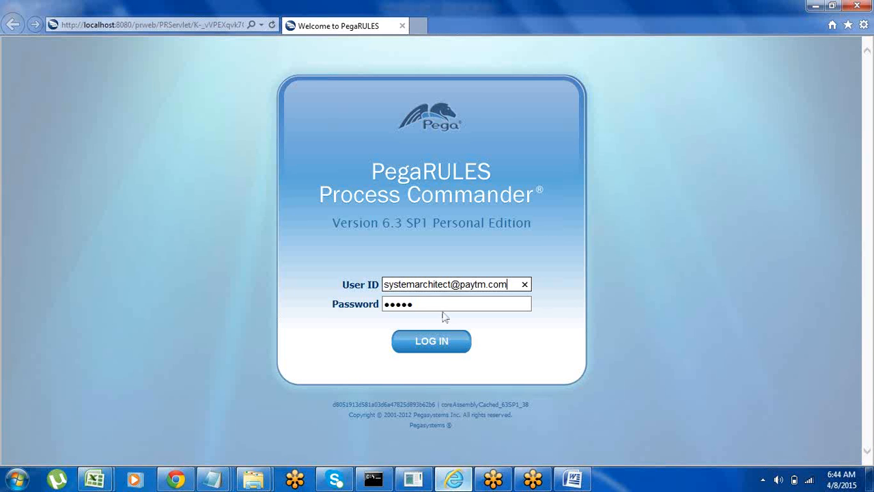
click(427, 355)
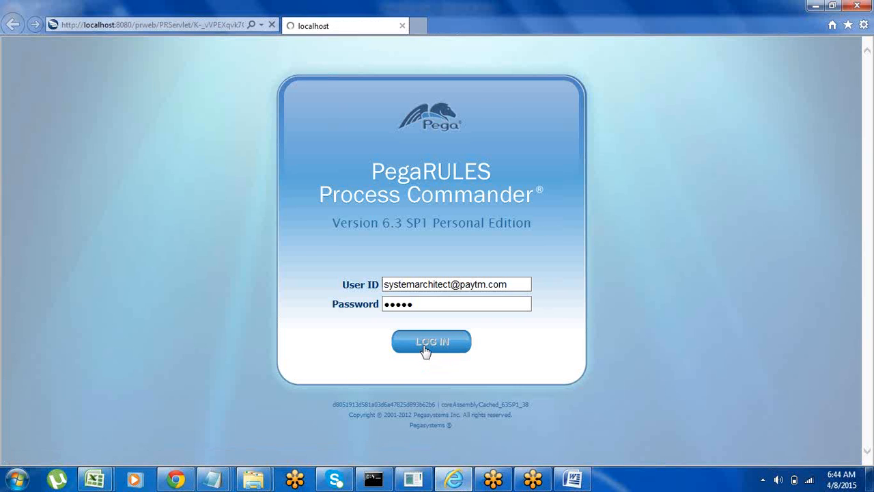
click(416, 478)
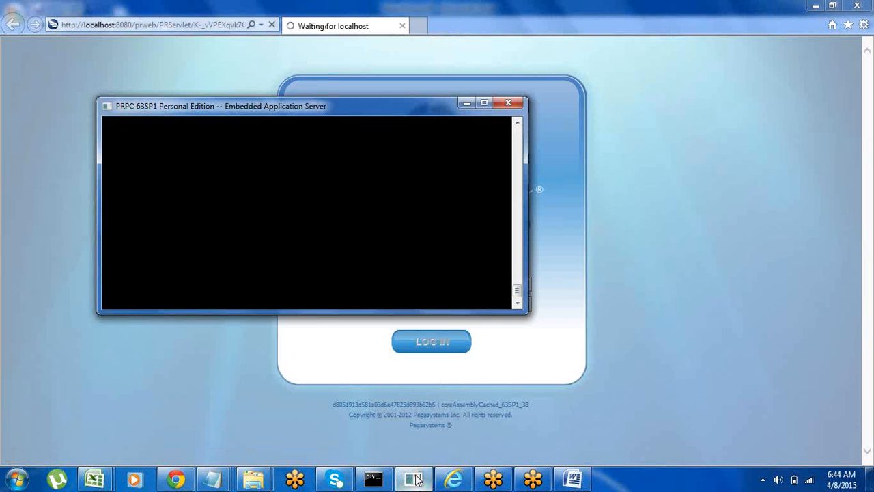
click(467, 103)
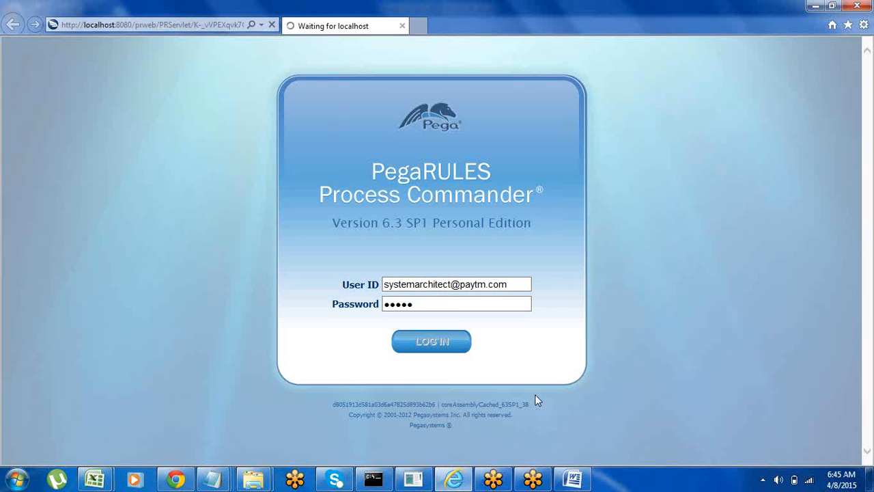
Step: Switch to Word and highlight the "User Pages" and "Declare Pages" lines of the notes in turn
click(572, 478)
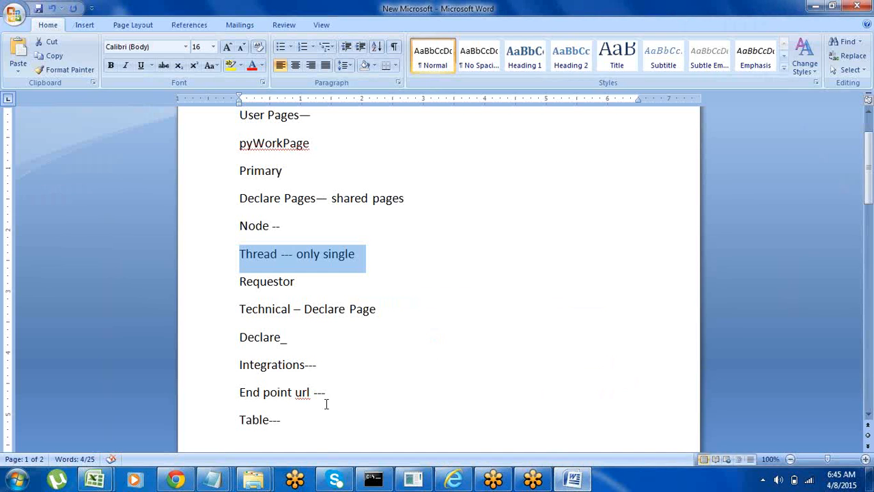
click(291, 420)
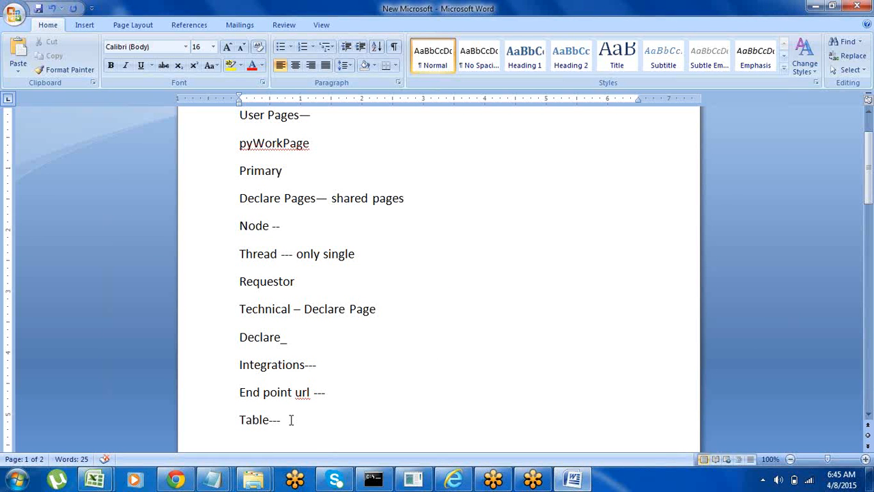
key(Up)
key(Up)
key(Up)
key(Up)
key(Up)
key(Up)
click(217, 125)
click(210, 205)
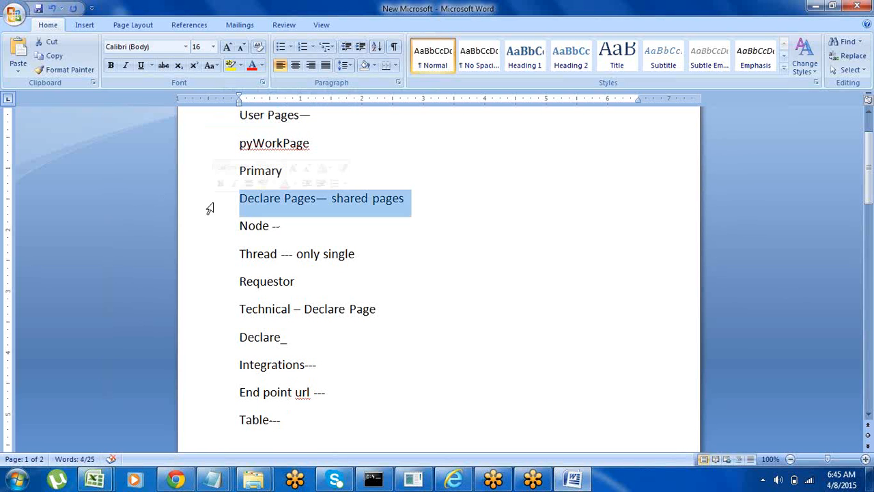
Step: Add the line "System Manged" below "Table---" with one blank line between them, and select it
click(298, 421)
key(Return)
key(Return)
key(Return)
key(Return)
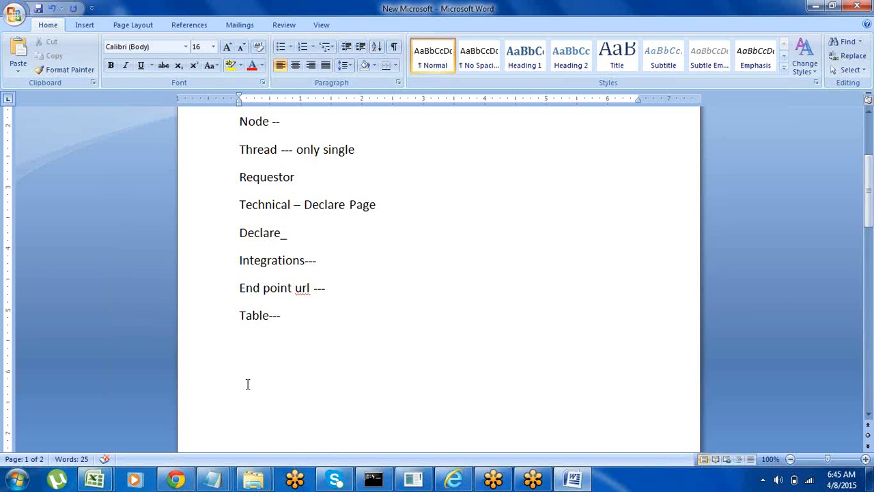
text(System Manged)
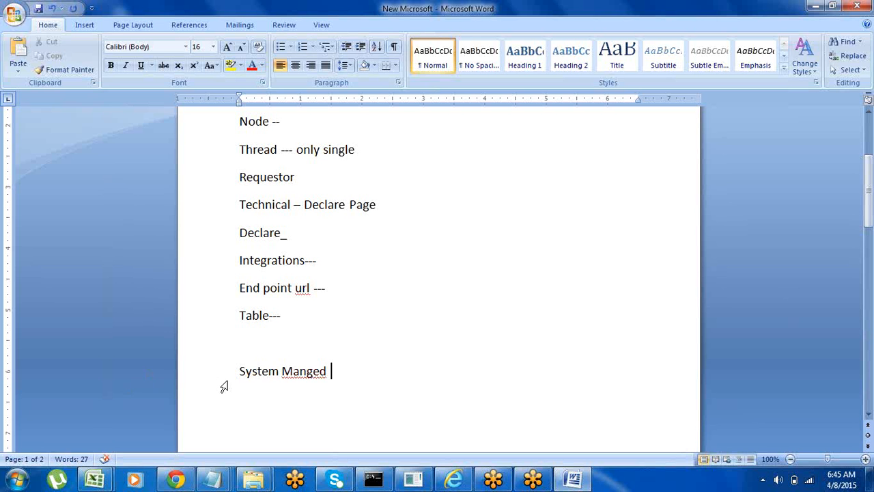
click(200, 376)
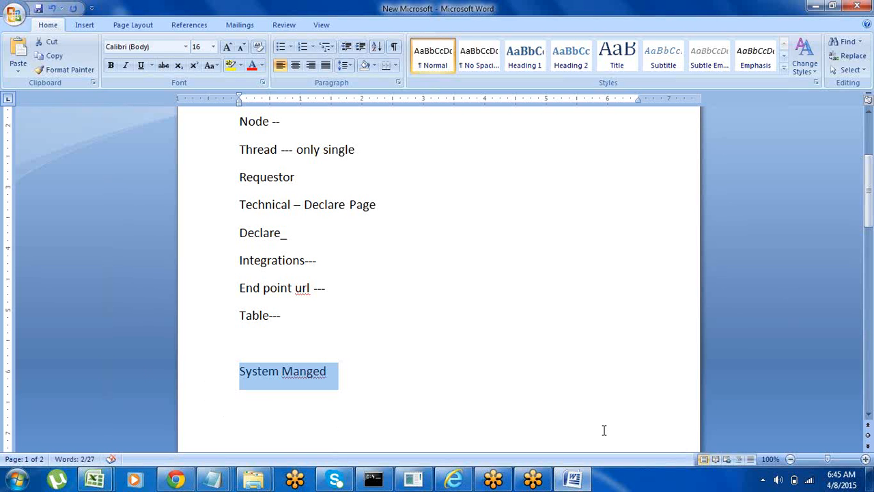
Step: Switch to Internet Explorer, open the Clipboard Viewer and examine the pages listed under User Pages
click(572, 480)
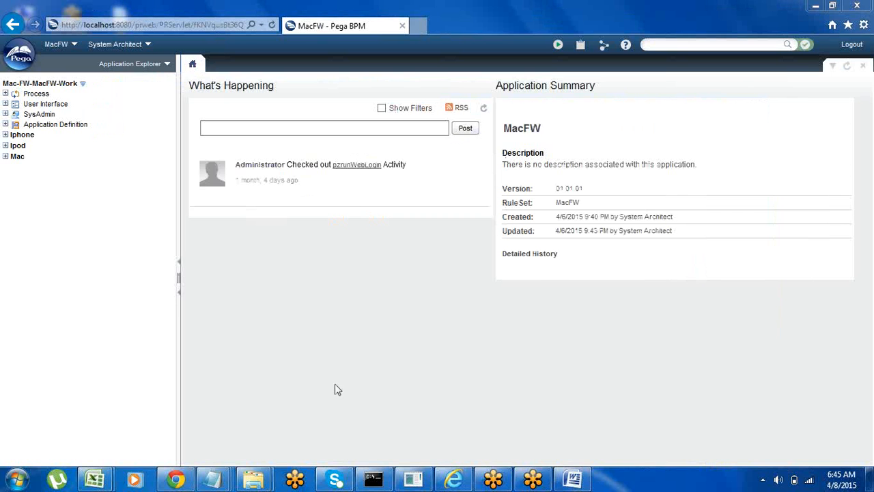
click(581, 46)
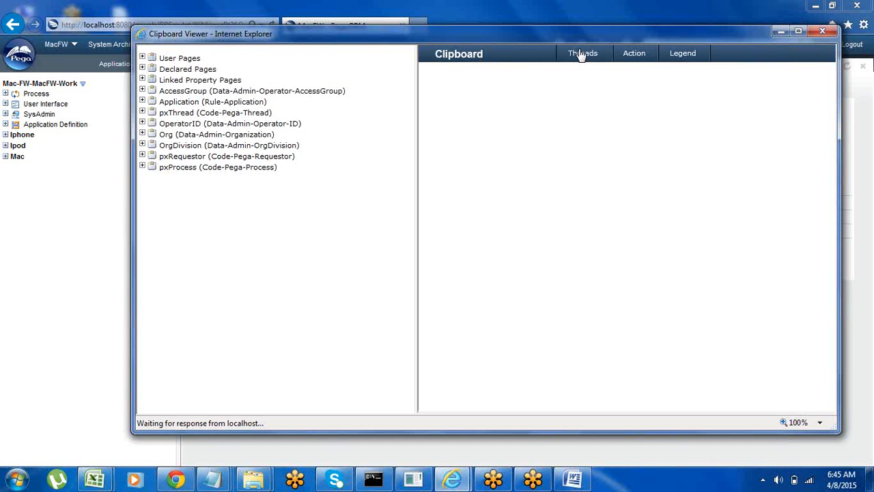
click(148, 59)
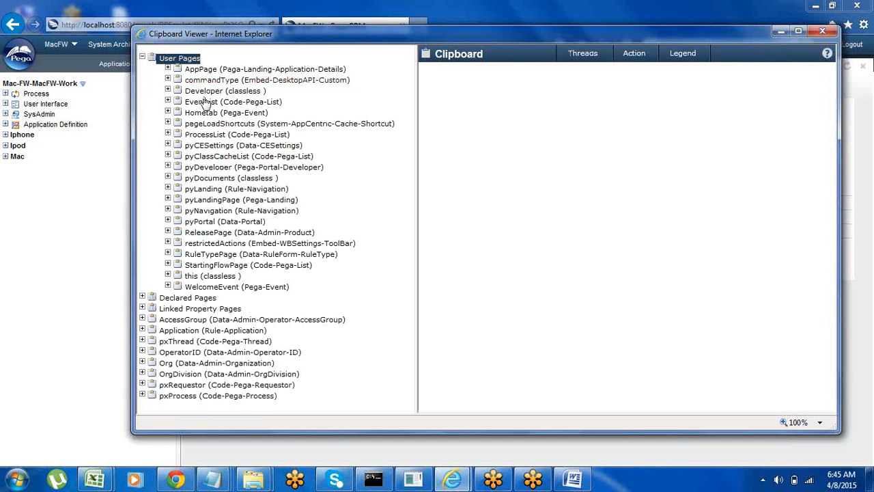
click(143, 58)
click(142, 59)
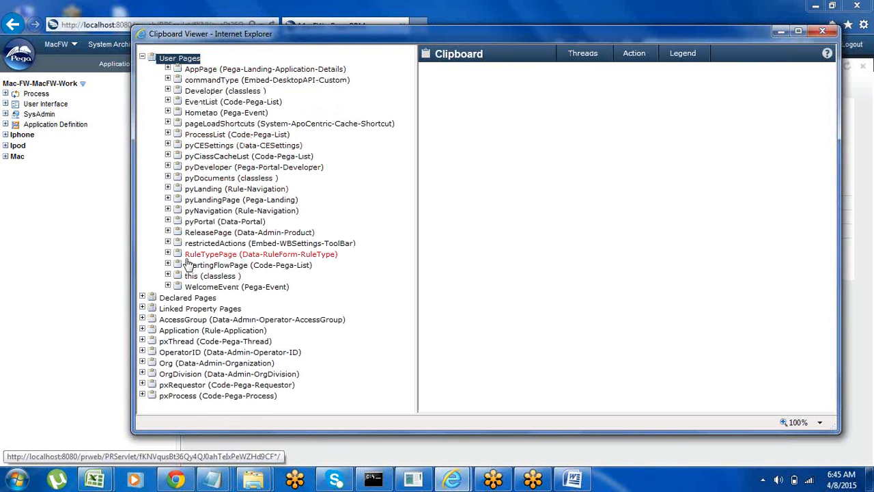
click(143, 59)
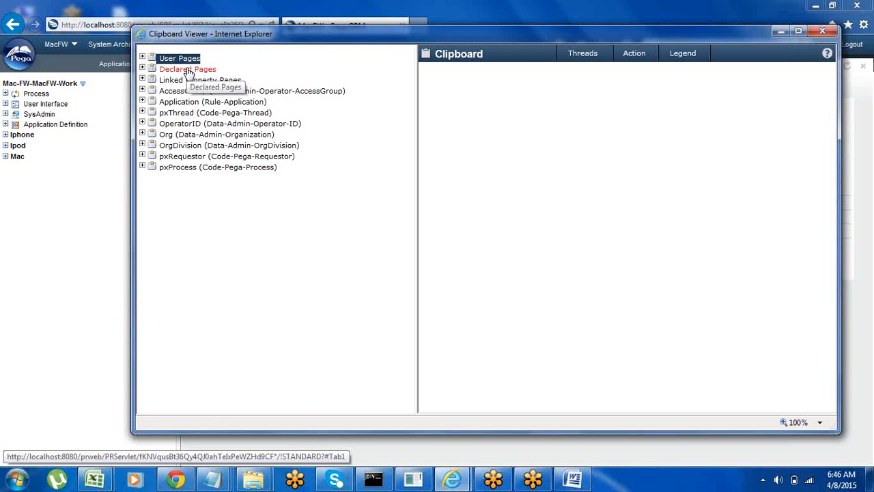
Step: Examine the Node pages under Declared Pages in the Clipboard Viewer and close the viewer
click(143, 69)
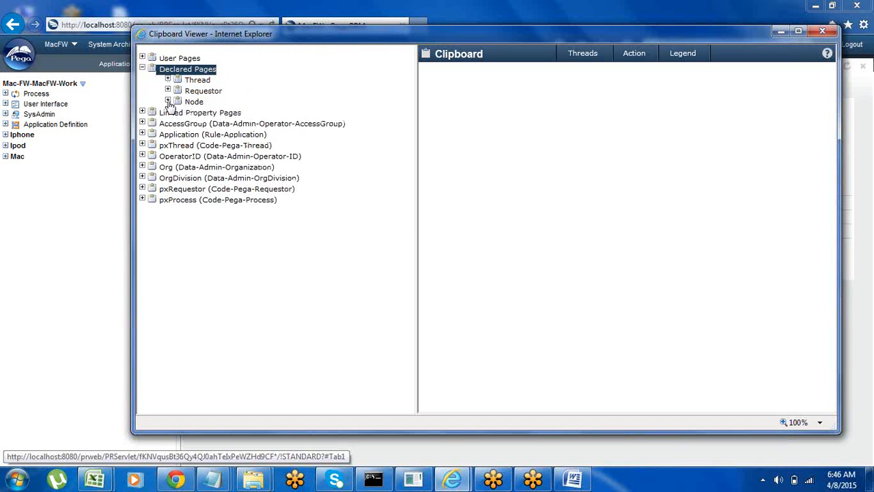
click(167, 101)
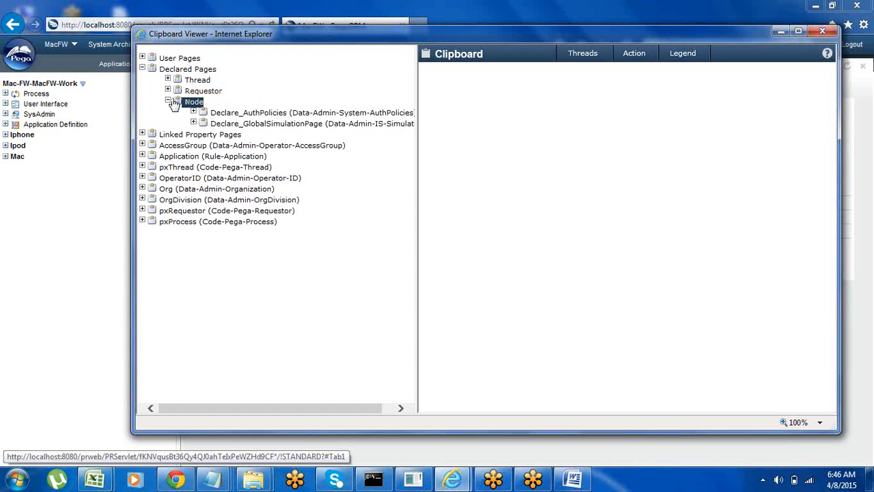
click(167, 101)
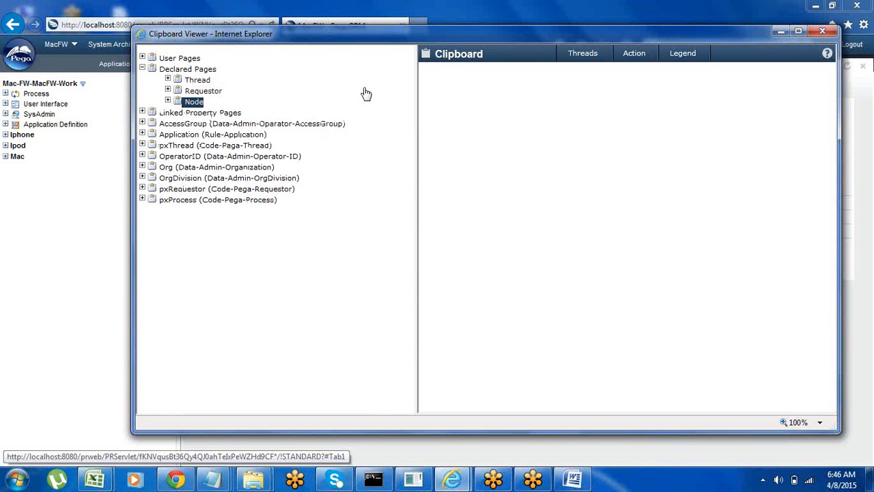
click(822, 30)
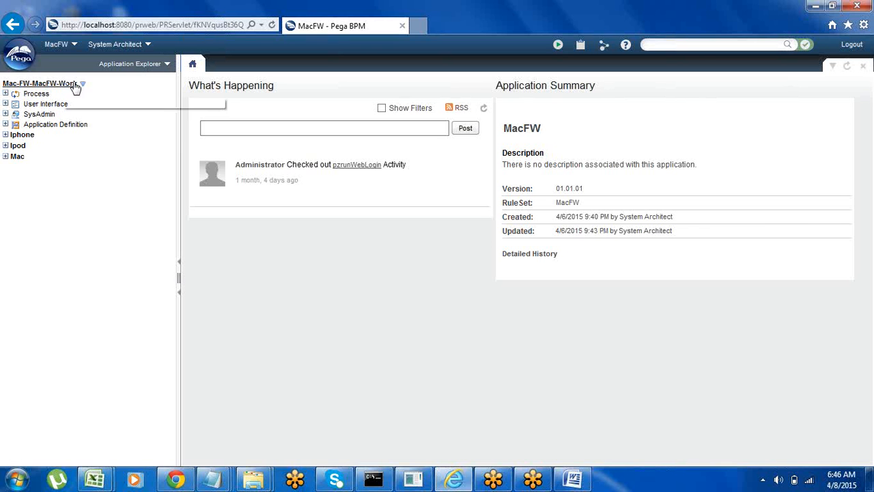
Step: Examine the Work Parties rules under Process in the Application Explorer and the list of available explorers
click(5, 94)
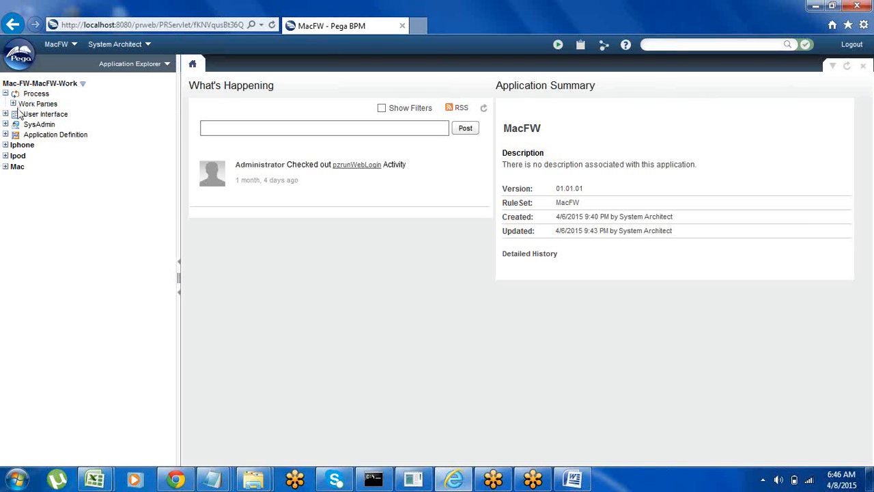
click(12, 104)
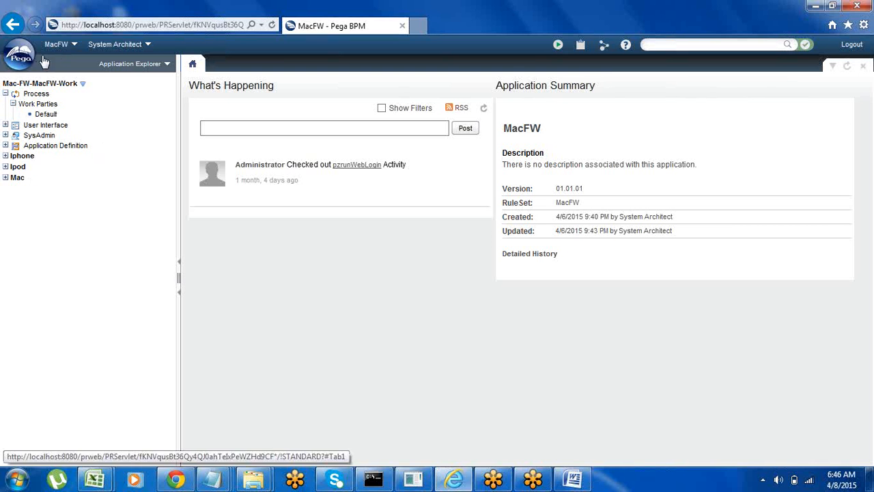
click(5, 94)
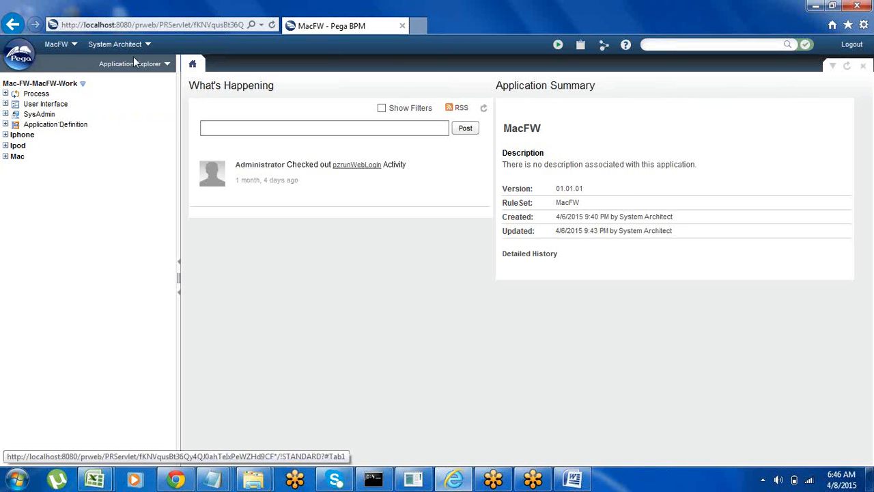
click(170, 65)
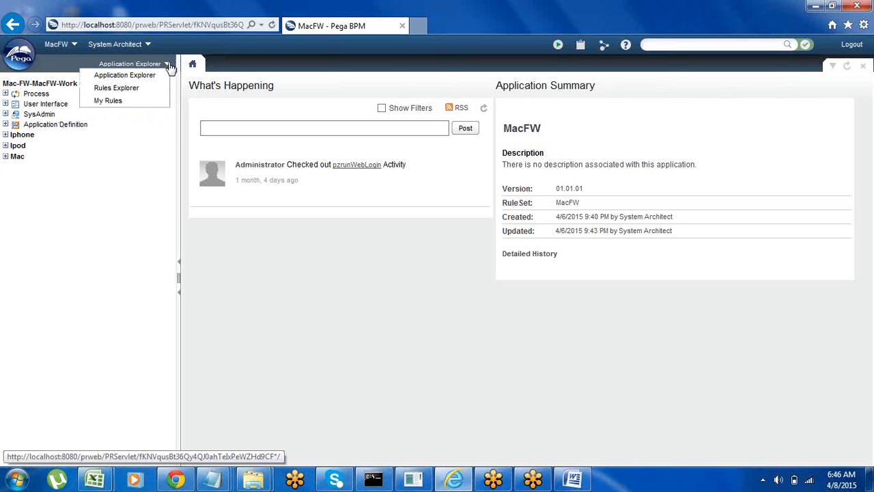
click(128, 140)
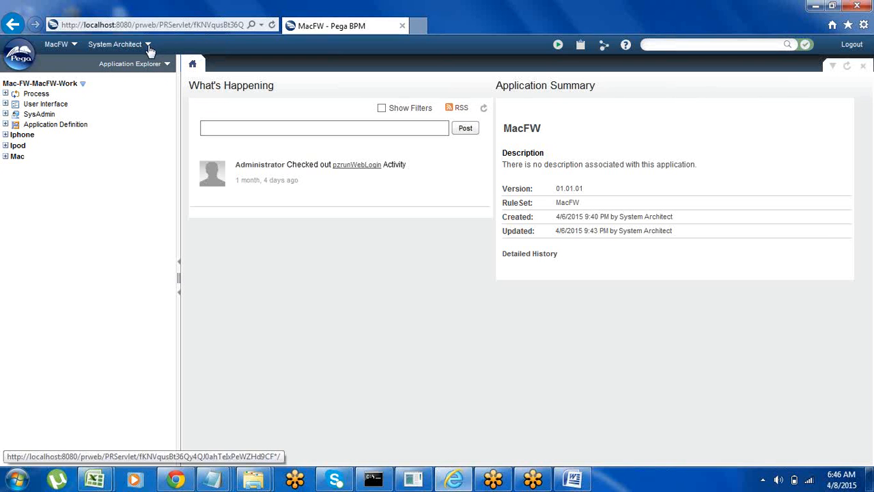
Step: Open the current operator's access group, set its default work pool to Paytm-App and try to save it
click(148, 52)
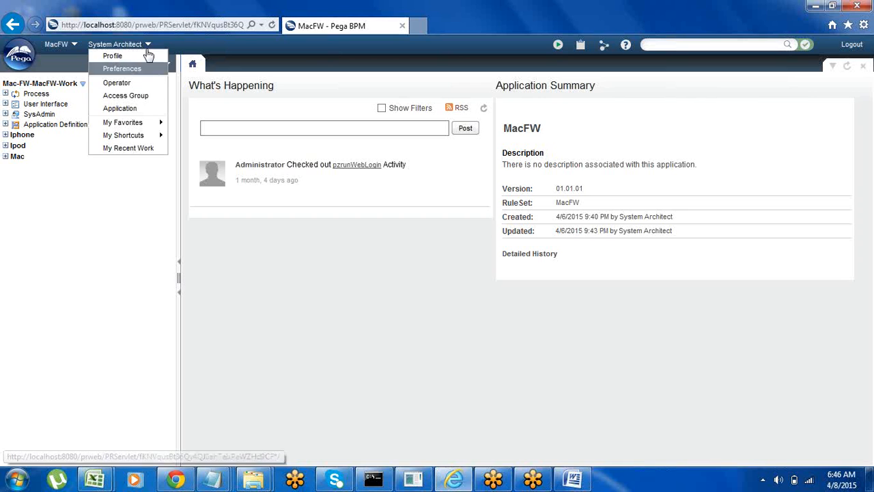
click(125, 97)
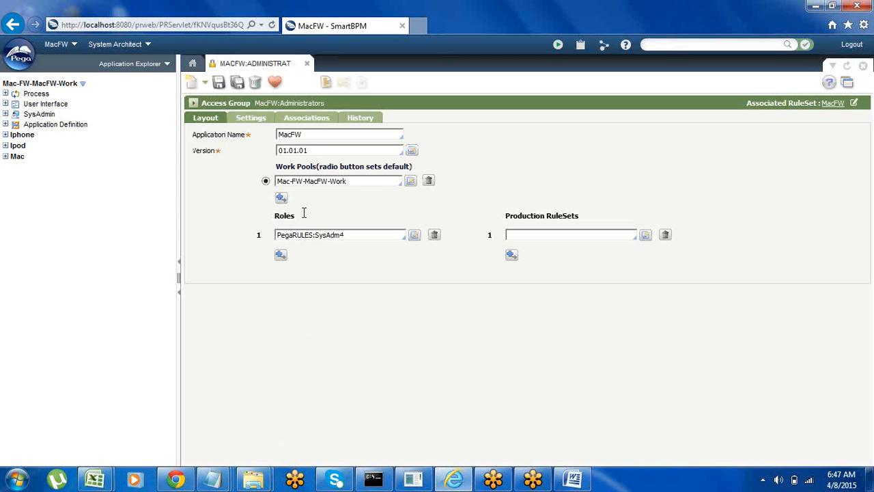
click(358, 182)
key(BackSpace)
key(BackSpace)
key(BackSpace)
key(BackSpace)
key(BackSpace)
key(BackSpace)
key(BackSpace)
key(BackSpace)
key(BackSpace)
key(BackSpace)
key(BackSpace)
key(BackSpace)
key(BackSpace)
key(BackSpace)
key(BackSpace)
key(BackSpace)
click(359, 181)
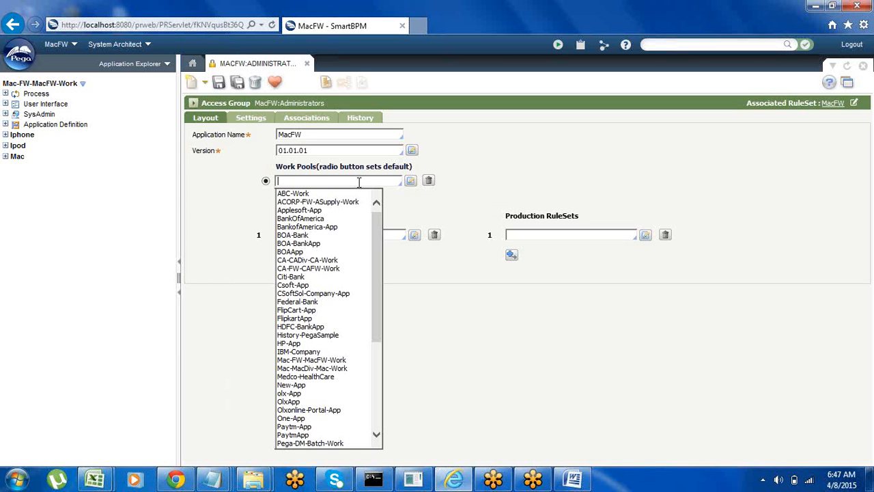
text(p)
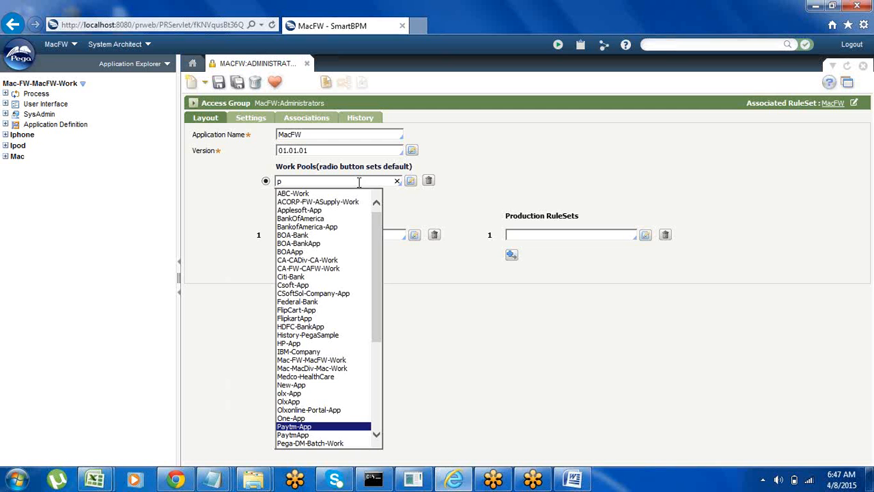
key(Return)
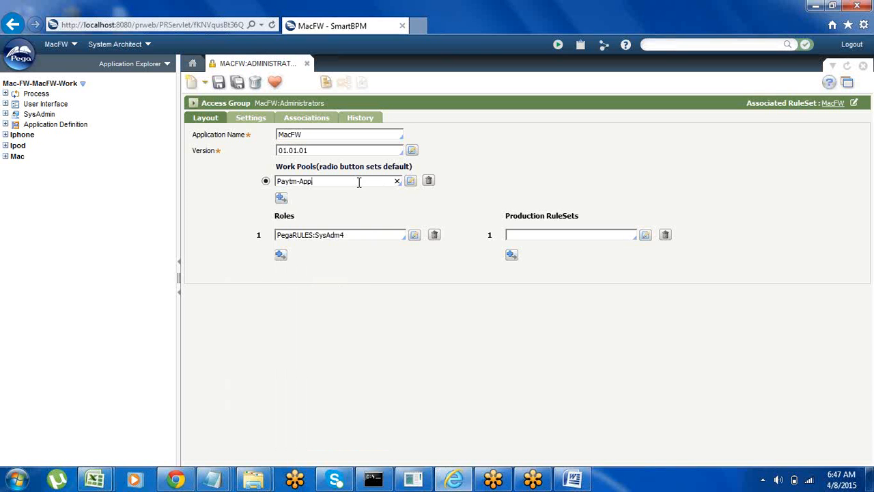
click(219, 83)
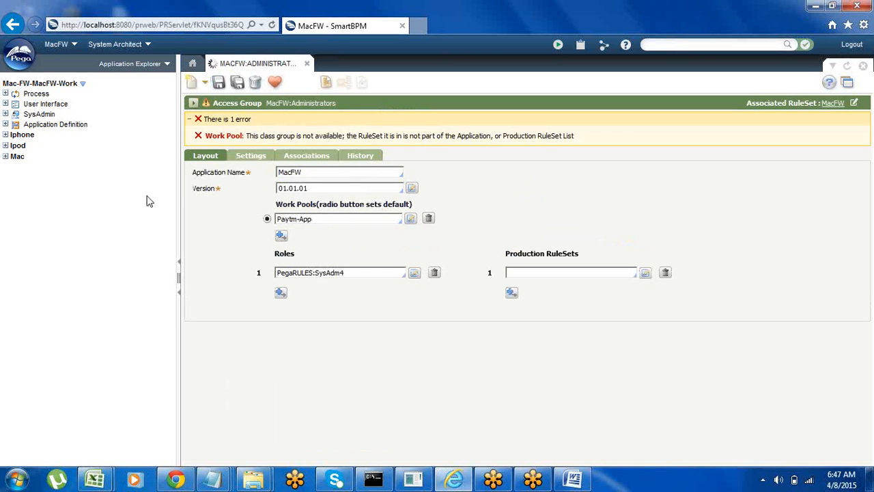
Step: Set the access group's application name to PaytmApp, keeping version 01.01.01, and try to save it
click(308, 173)
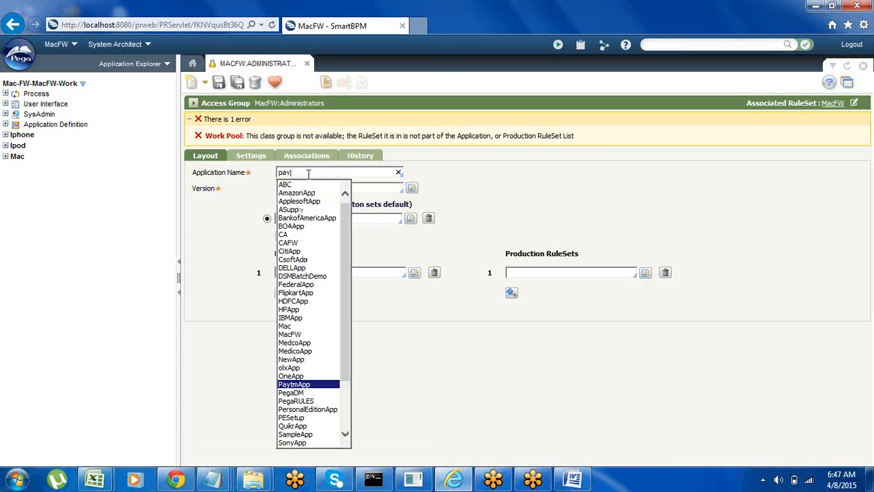
key(Return)
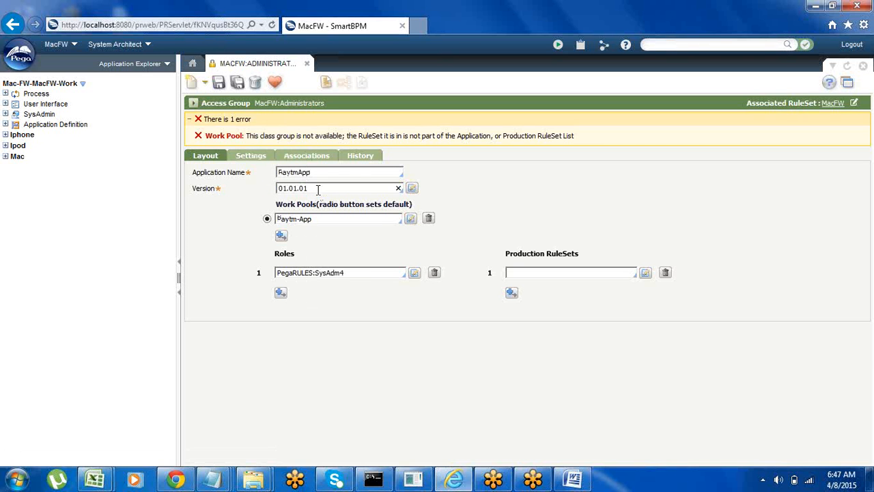
click(317, 189)
click(218, 82)
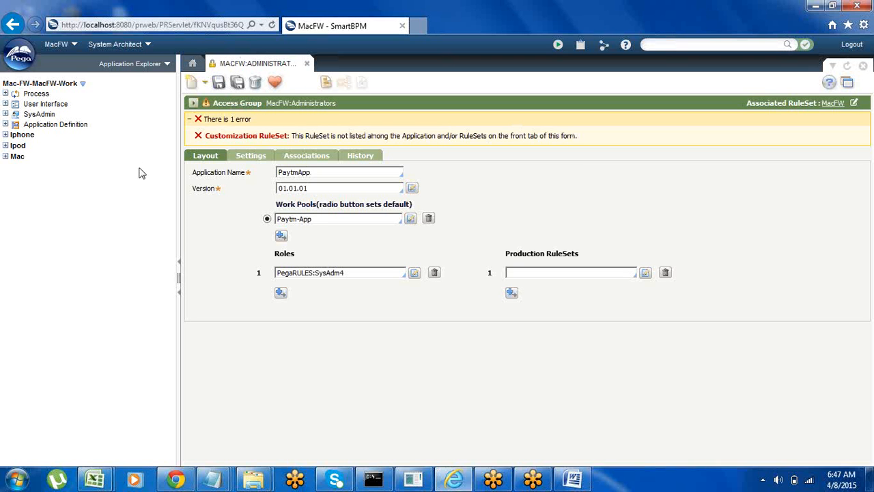
Step: Refresh all classes in the Application Explorer
right_click(120, 197)
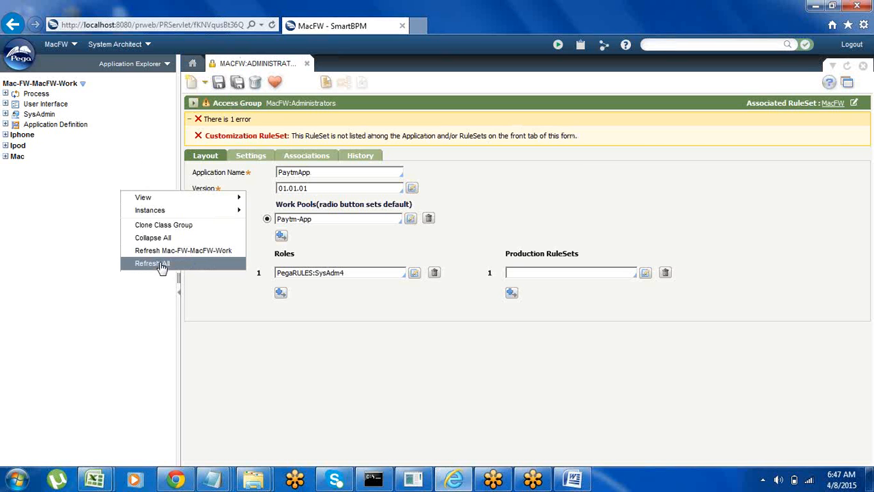
click(161, 267)
right_click(102, 213)
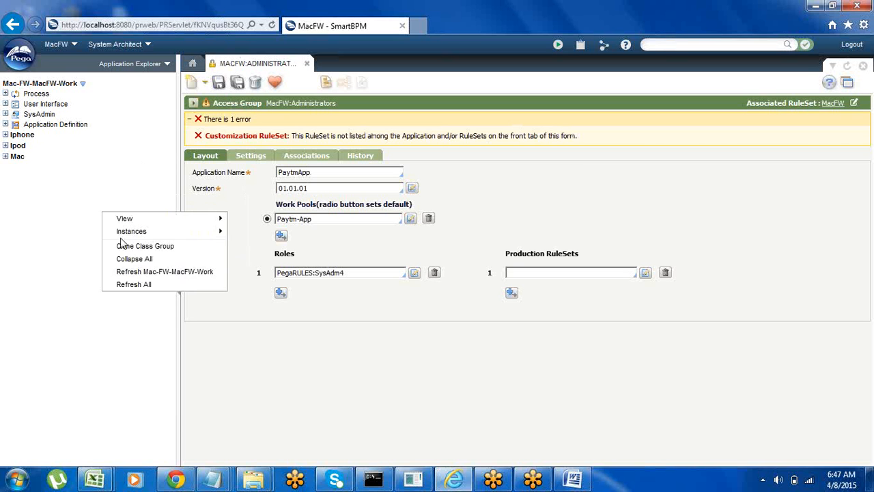
click(150, 286)
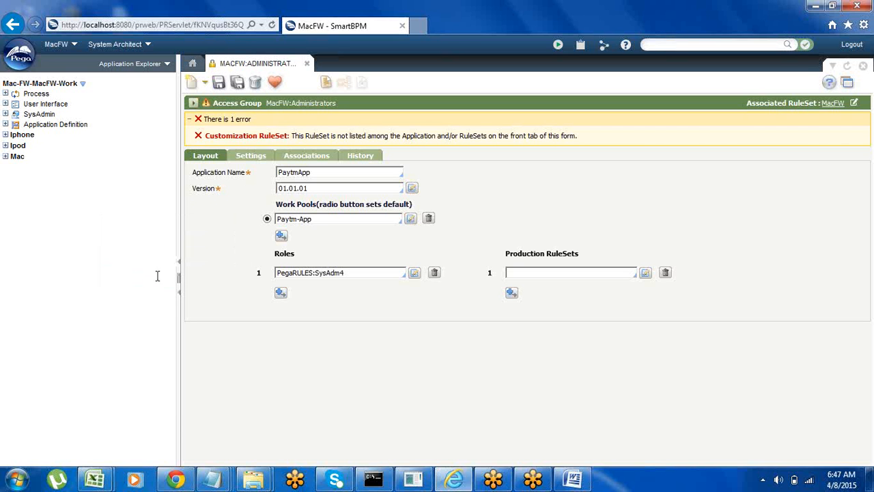
Step: Change the access group's default work pool to PaytmApp and try to save it
click(315, 218)
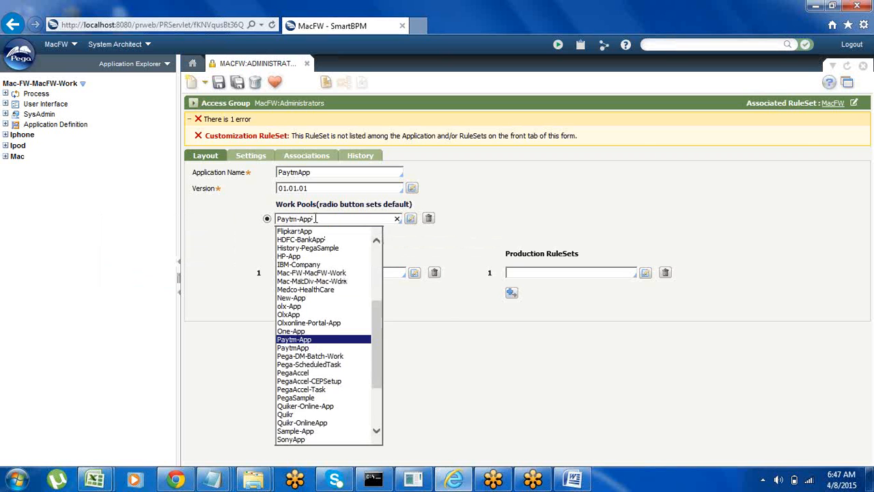
key(Up)
key(Down)
key(Down)
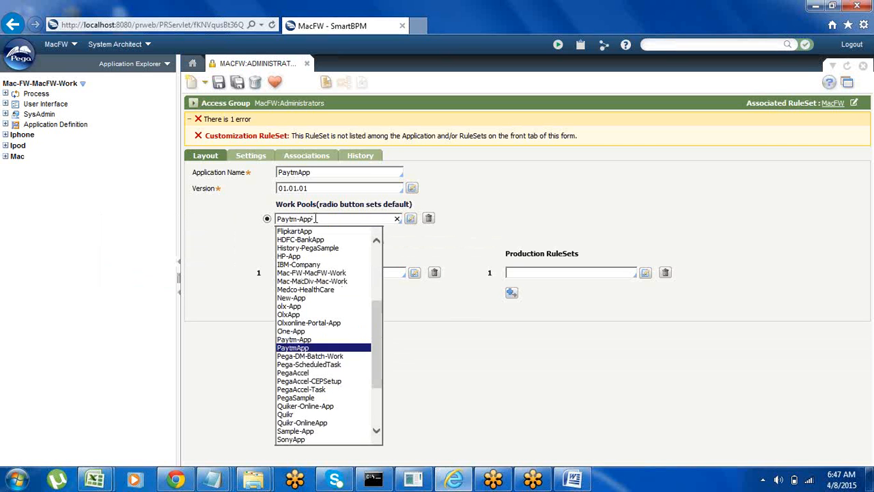
key(Return)
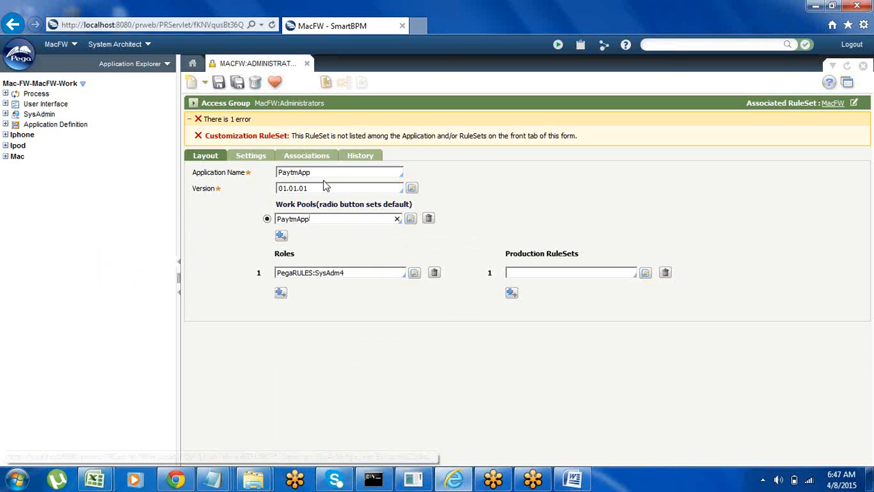
click(219, 82)
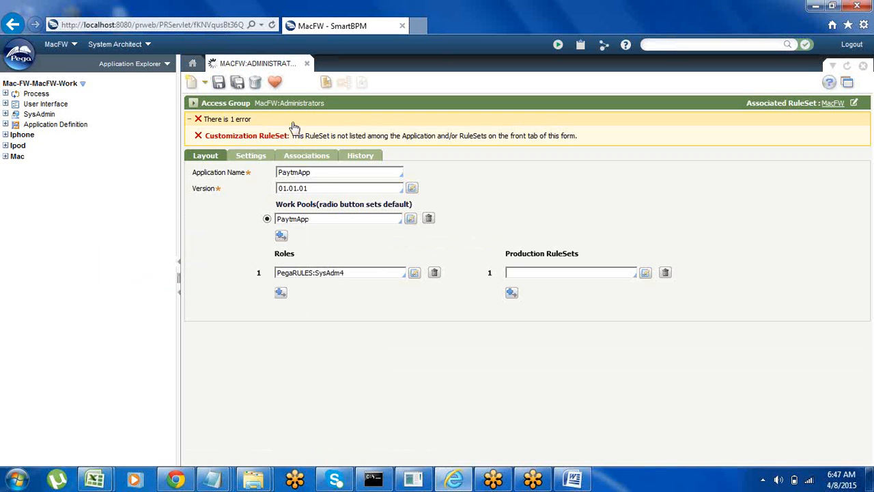
Step: Reselect application version 01.01.01 for the access group and try to save it again
click(314, 189)
key(Down)
key(Down)
key(Return)
click(219, 83)
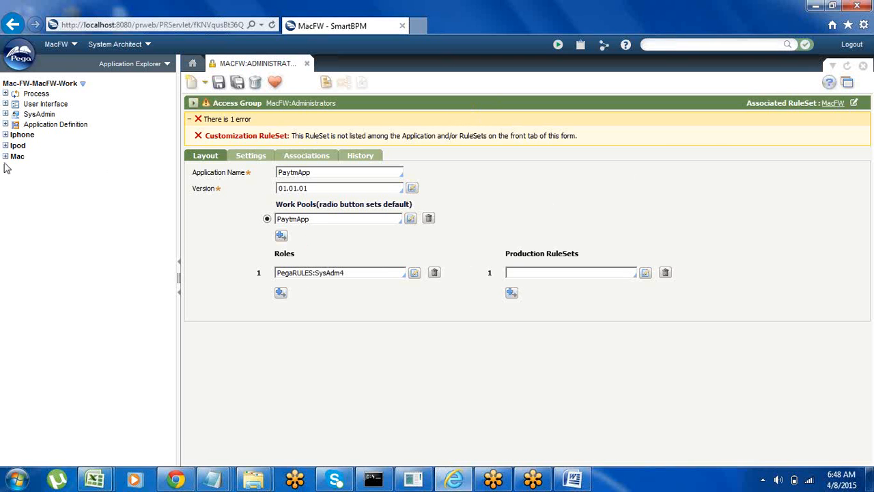
Step: Examine the RuleSet entries under SysAdmin in the Application Explorer and refresh the whole tree
click(6, 115)
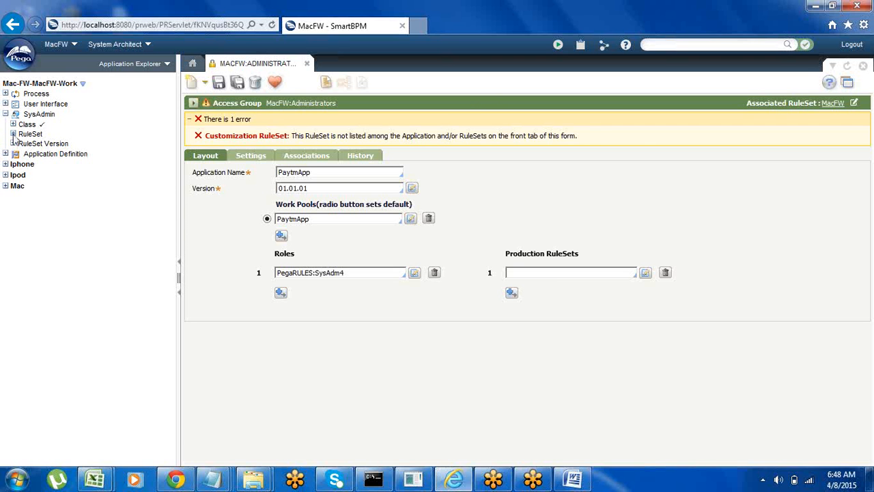
click(13, 133)
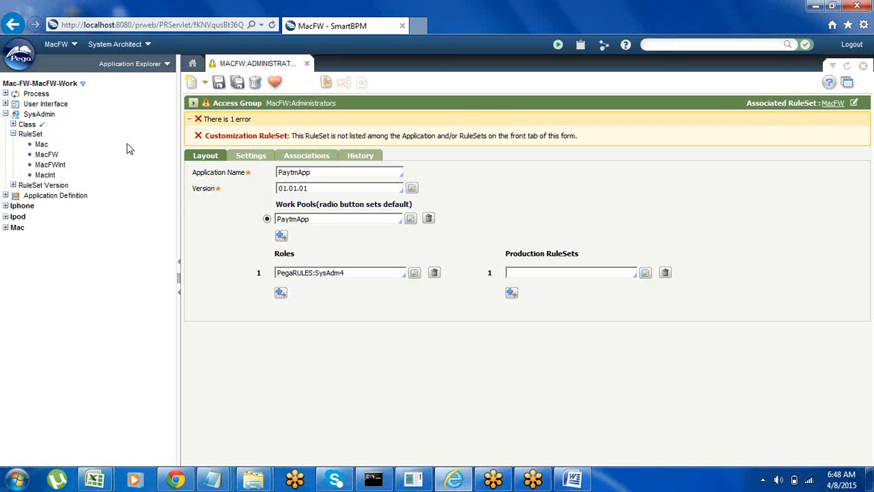
right_click(129, 149)
click(175, 214)
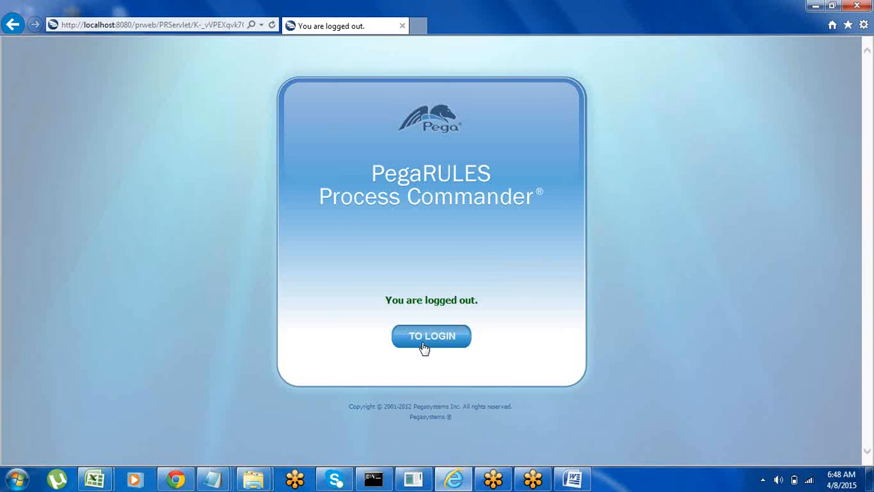
Step: Return to the login page and log in with the saved user ID and password of the Paytm system architect
click(423, 345)
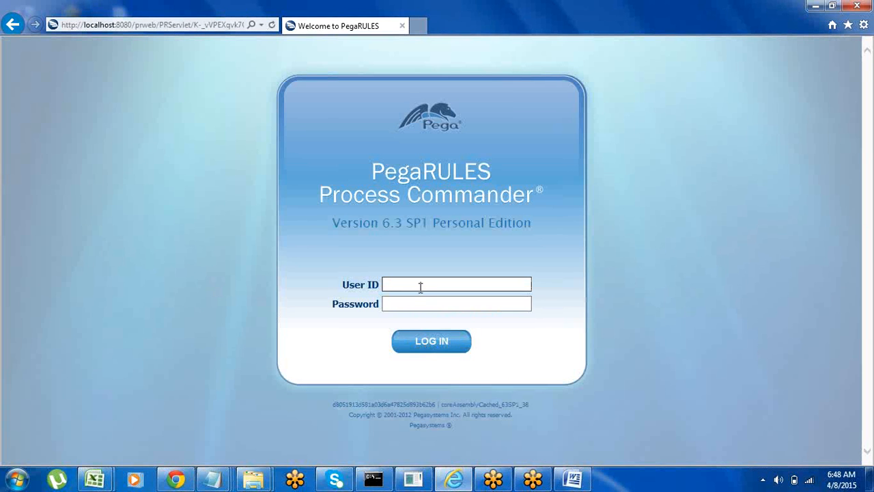
click(420, 285)
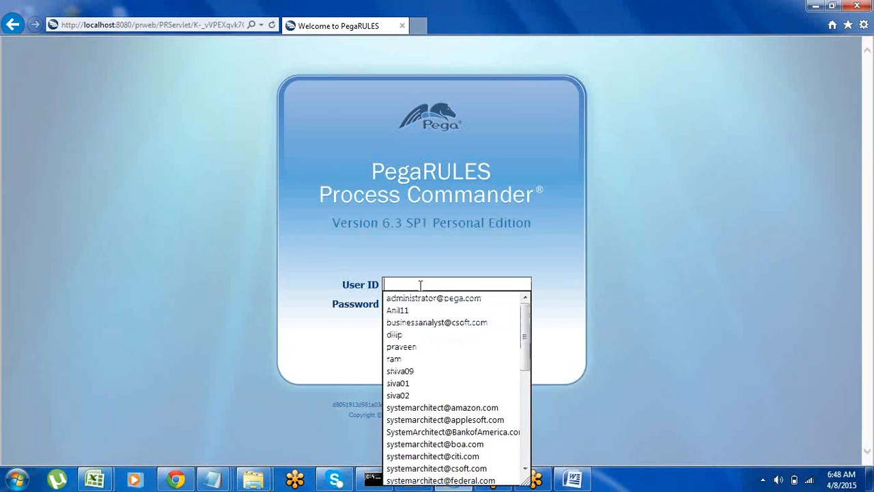
text(sys)
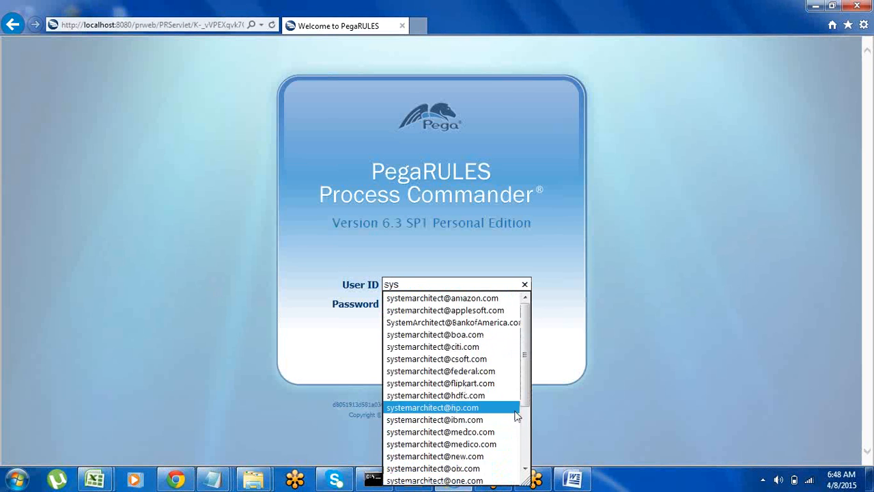
scroll(523, 452, down, 3)
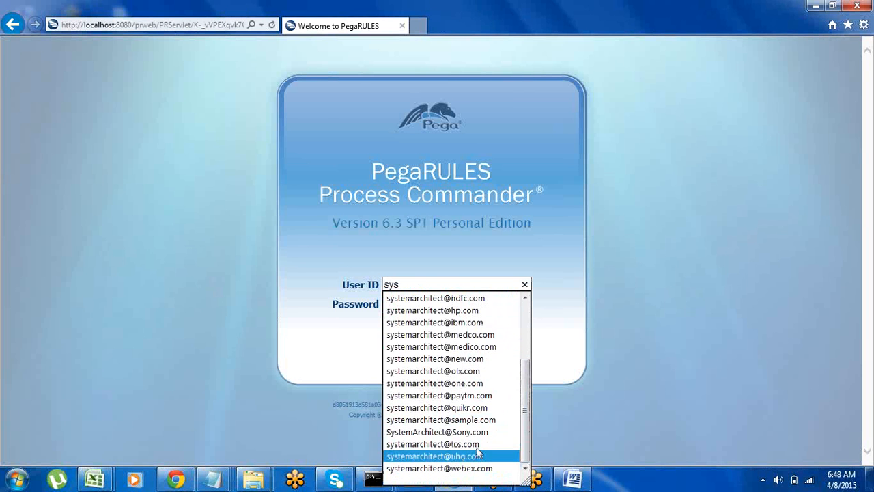
click(465, 399)
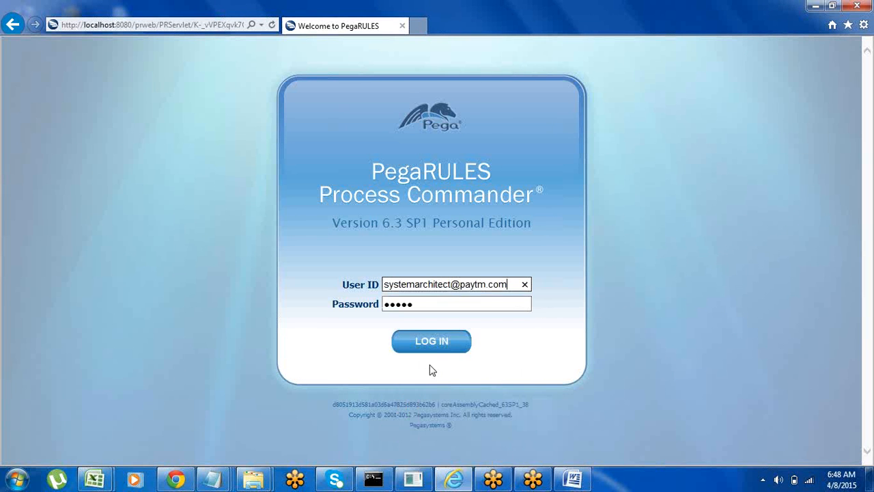
click(432, 343)
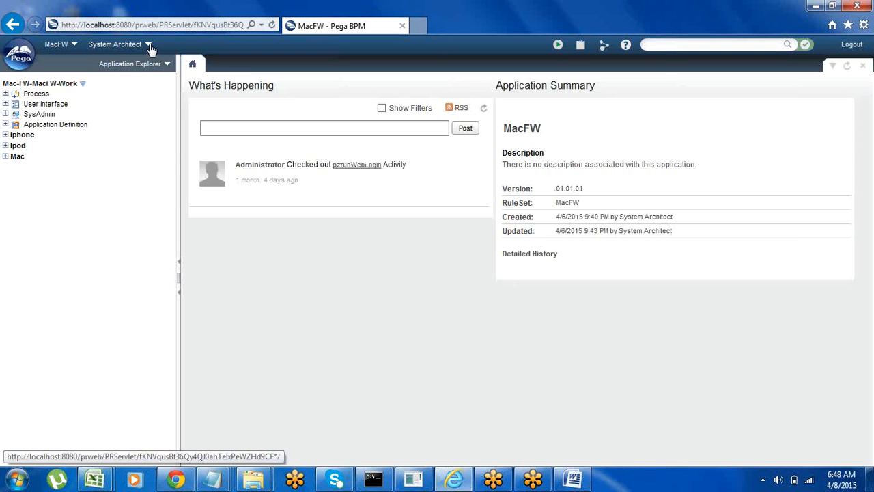
Step: Open the current operator's access group and set its default work pool to Paytm-App
click(149, 46)
click(127, 95)
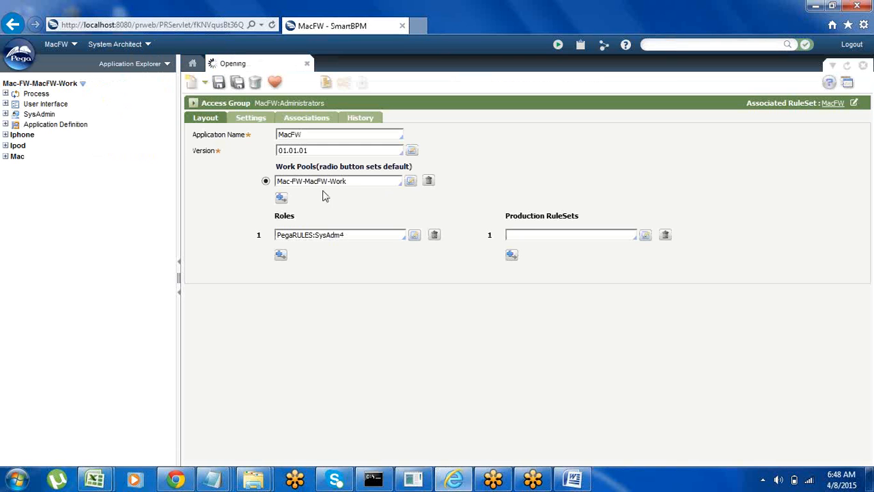
click(355, 183)
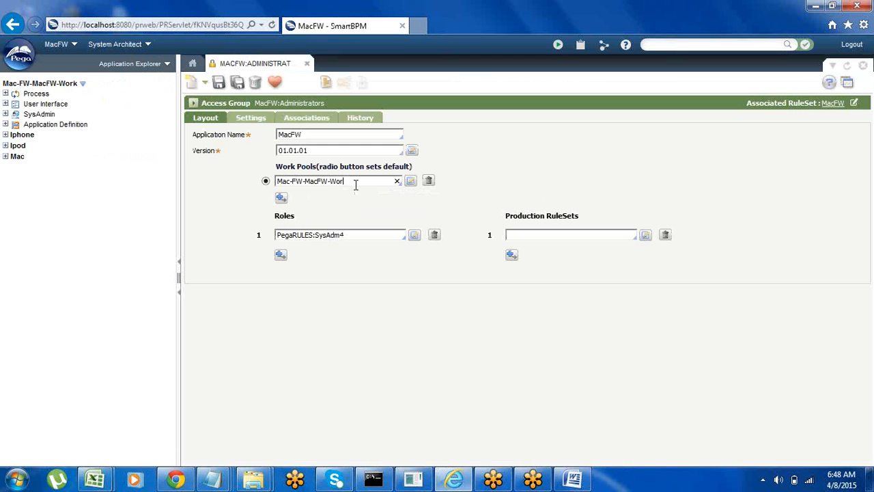
key(BackSpace)
key(BackSpace)
key(BackSpace)
key(BackSpace)
key(BackSpace)
key(BackSpace)
key(BackSpace)
key(BackSpace)
key(BackSpace)
key(BackSpace)
key(BackSpace)
key(BackSpace)
key(BackSpace)
key(BackSpace)
key(BackSpace)
key(BackSpace)
text(pay)
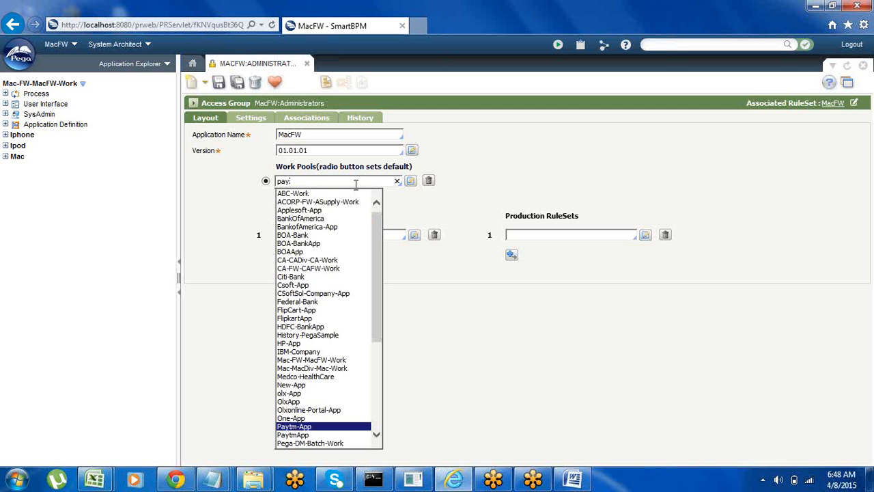
key(Return)
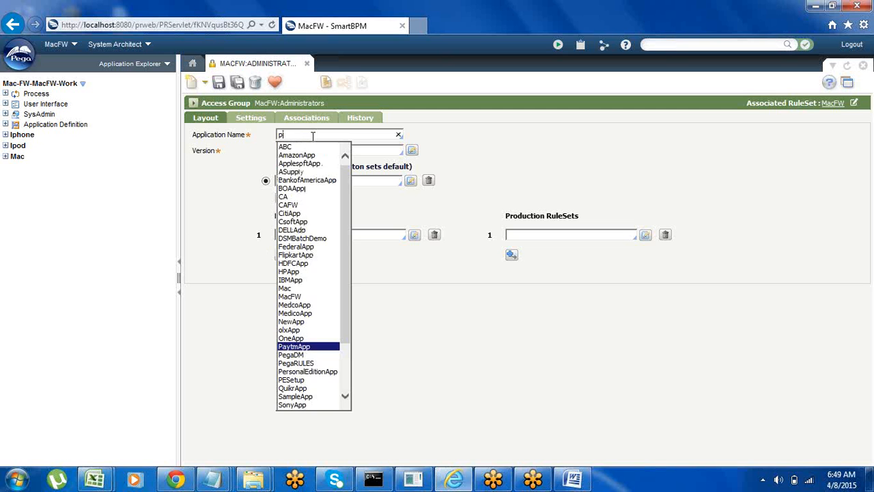
Step: Set the access group's application name to PaytmApp and its version to 01.01.01
key(Return)
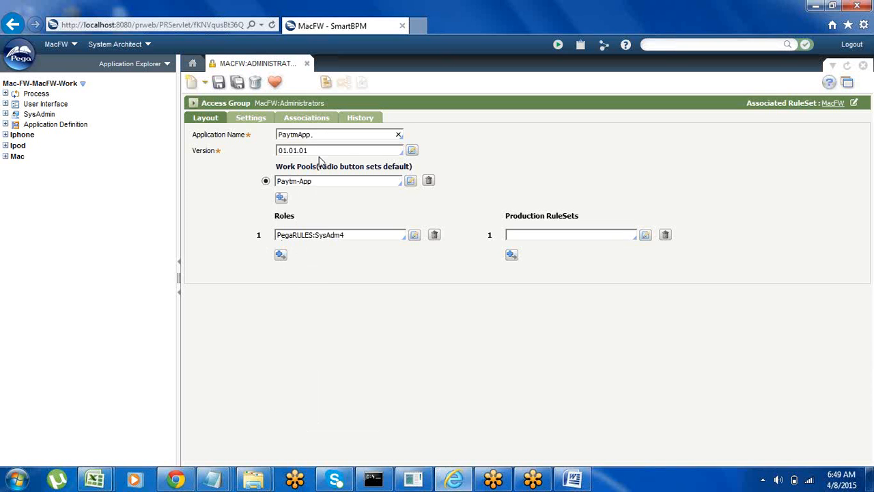
click(316, 153)
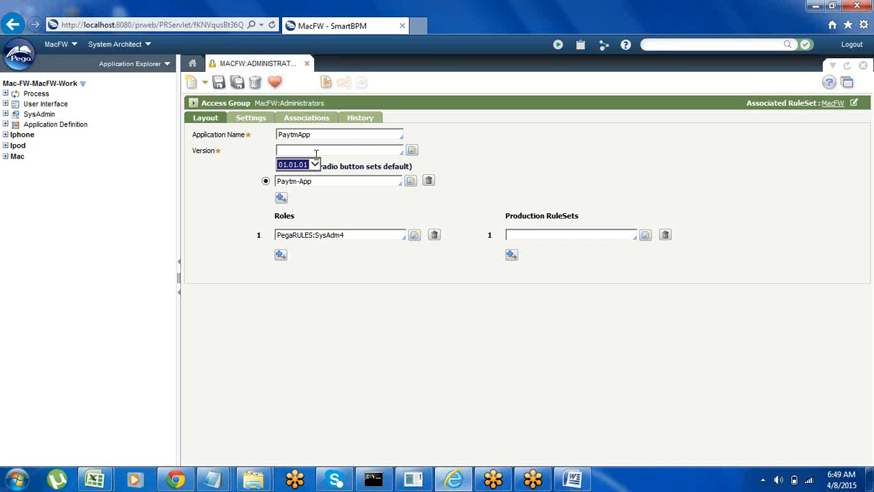
click(301, 164)
Step: Set the access group's local customization RuleSet to Paytm and display its associations
click(252, 126)
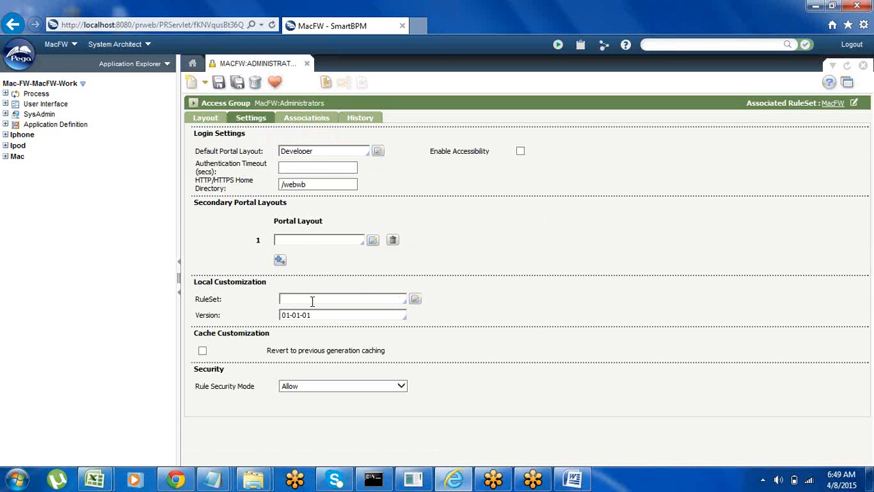
click(312, 301)
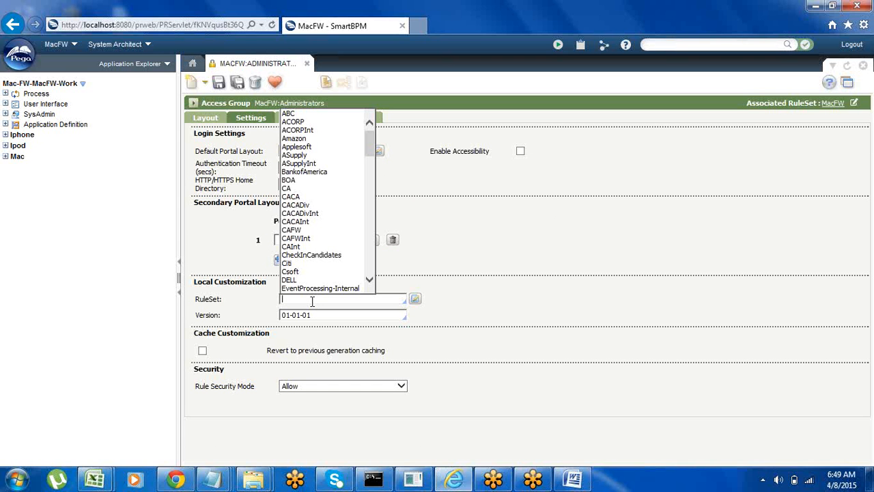
text(p)
key(Return)
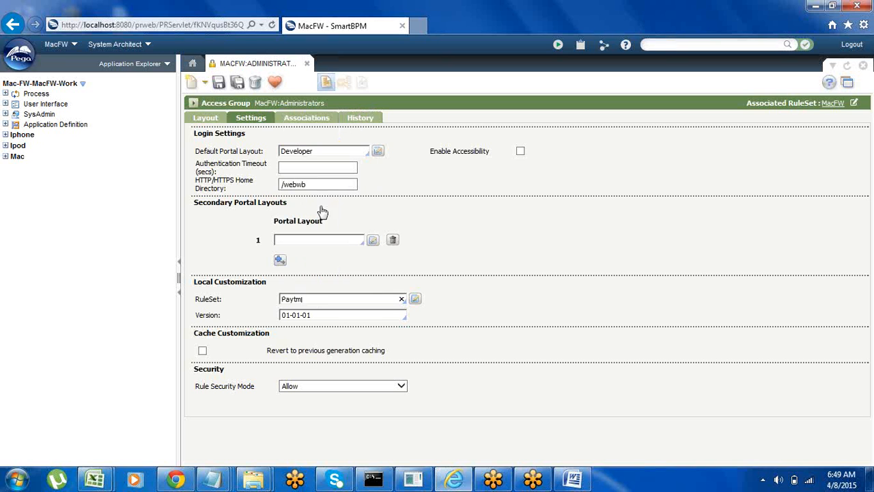
click(306, 121)
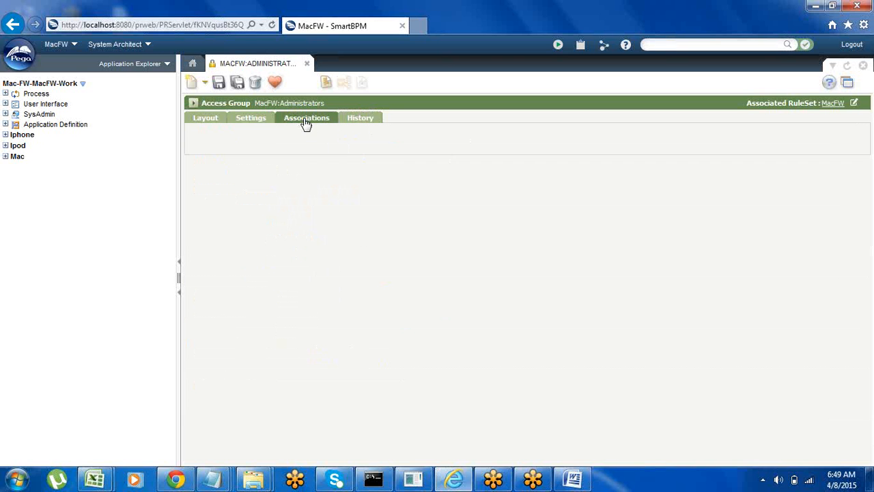
Step: Go back over the access group's settings and layout, and save the access group with its PaytmApp values
click(205, 122)
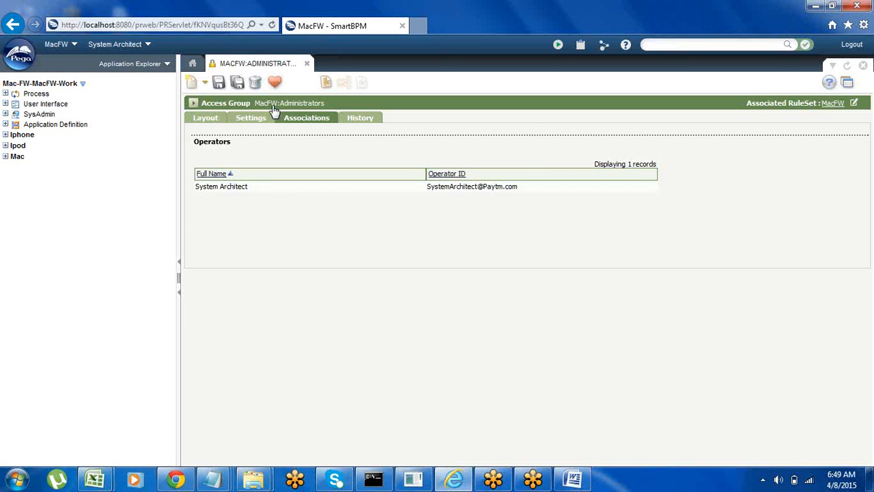
click(256, 120)
click(212, 119)
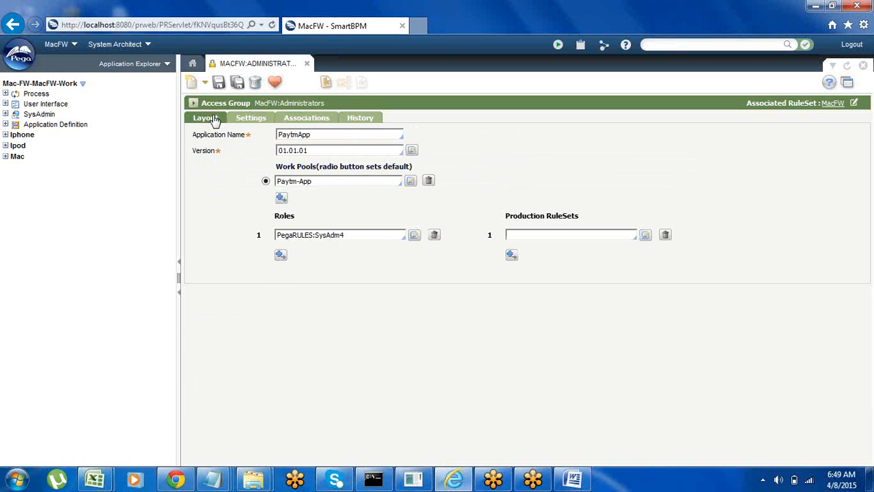
click(218, 83)
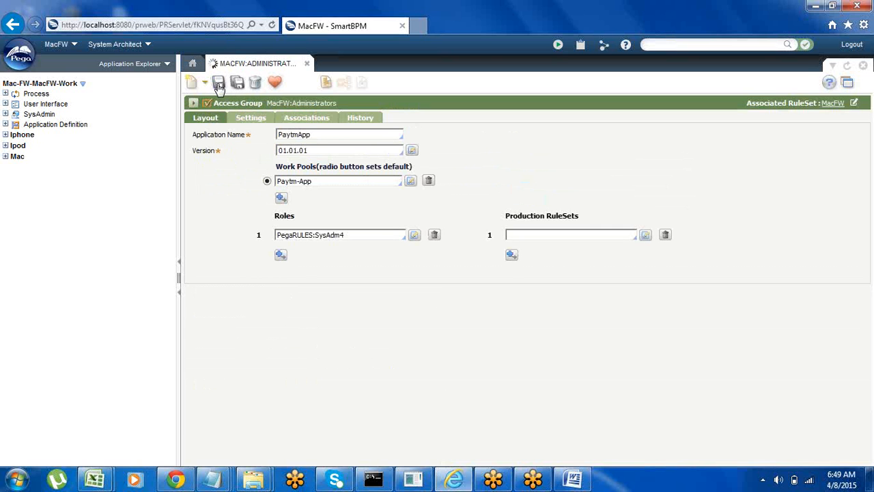
Step: Refresh all classes in the Application Explorer and close the access group form
right_click(143, 192)
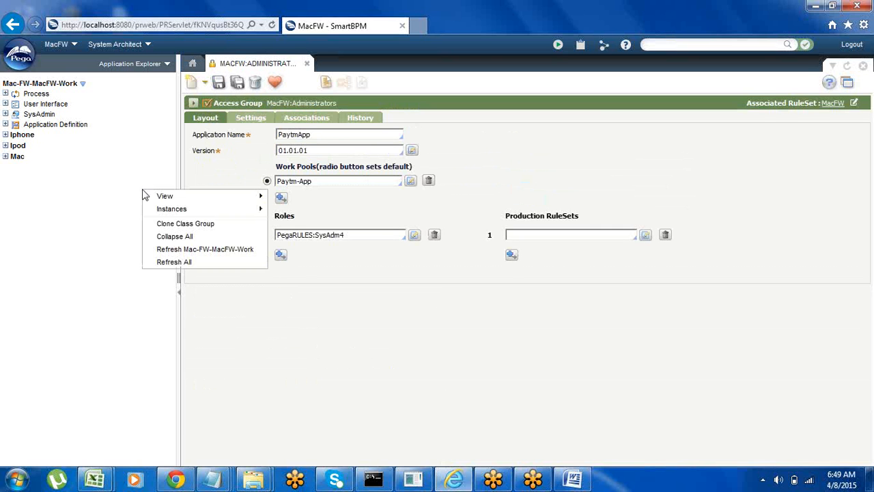
click(176, 265)
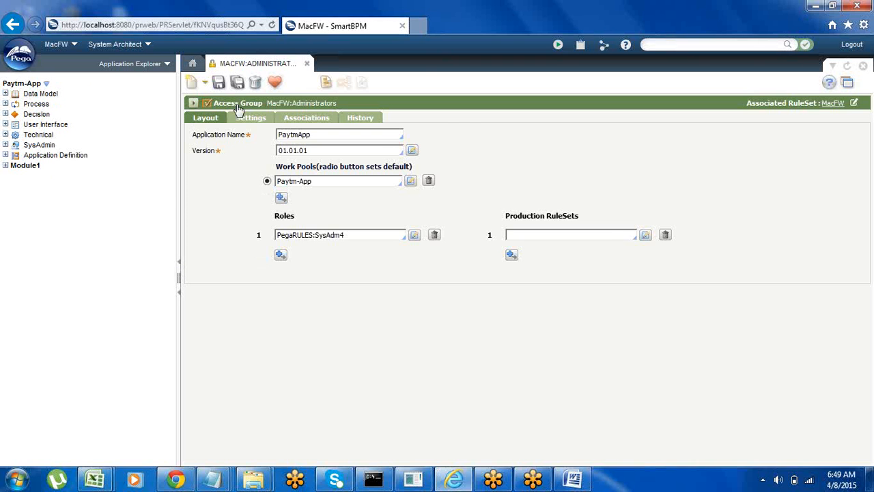
click(307, 63)
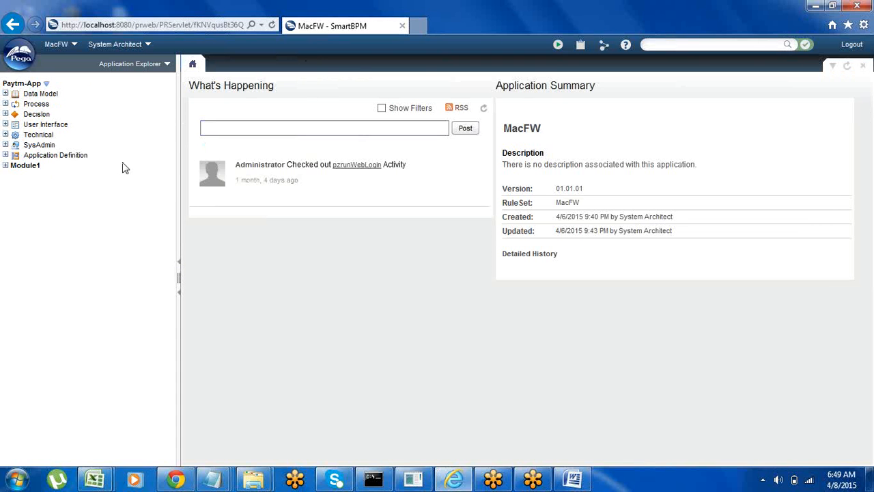
right_click(86, 217)
click(119, 290)
right_click(24, 85)
click(30, 222)
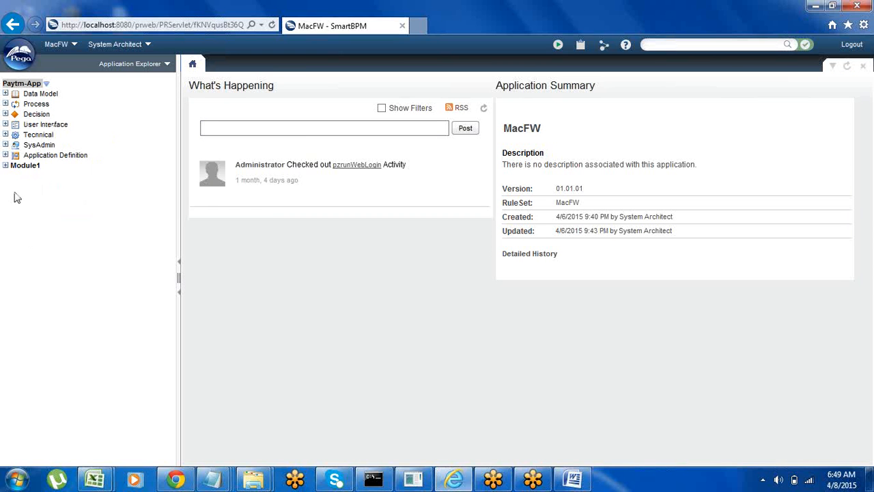
Step: Look through the data model properties of Module1, and refresh all classes to collapse the tree
click(5, 165)
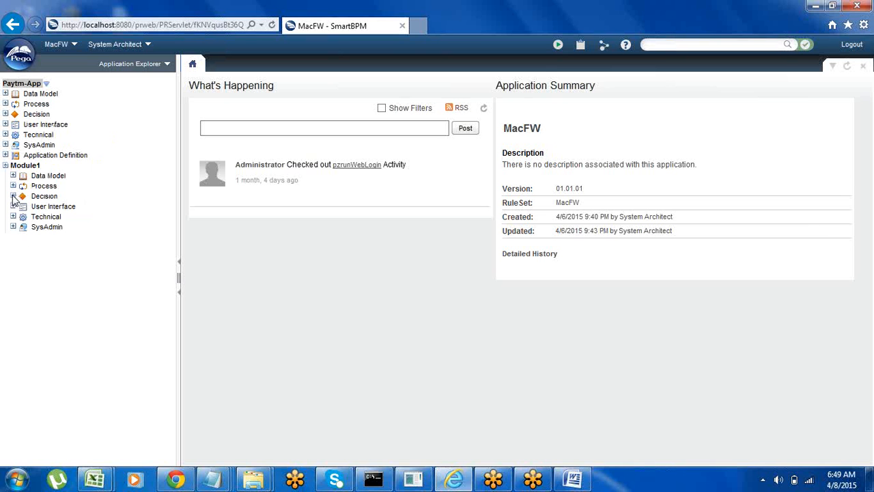
click(12, 176)
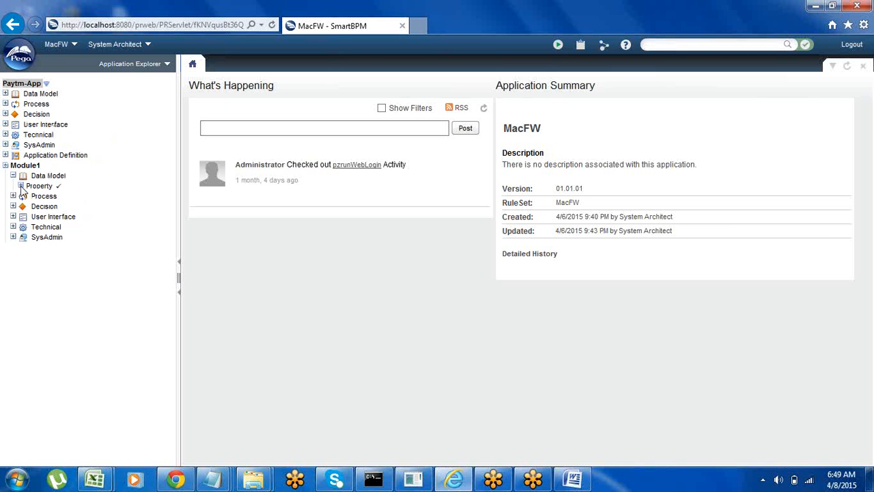
click(21, 186)
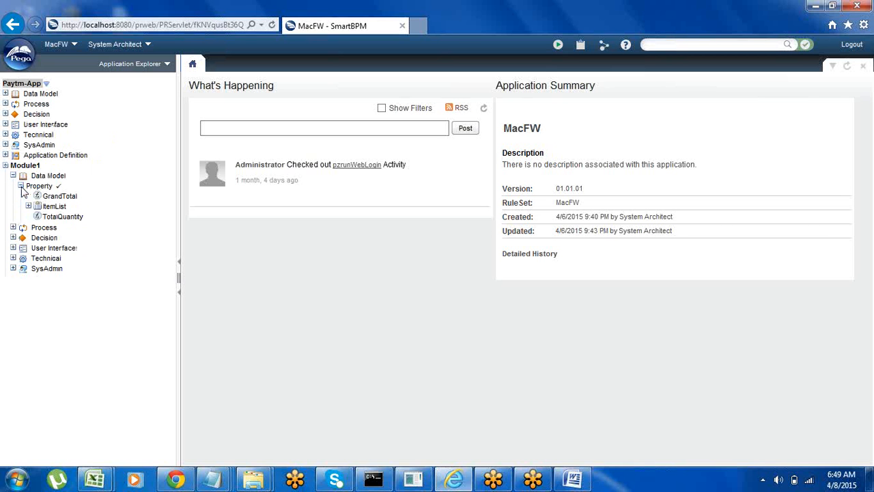
right_click(143, 217)
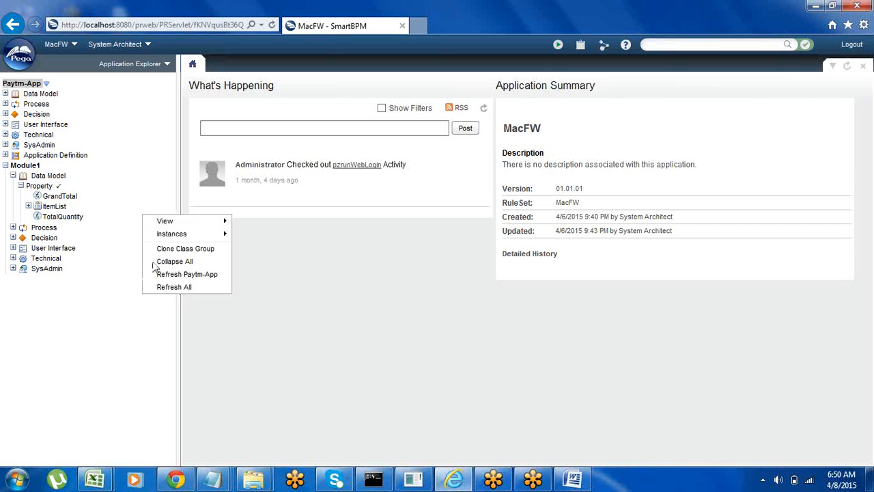
click(170, 291)
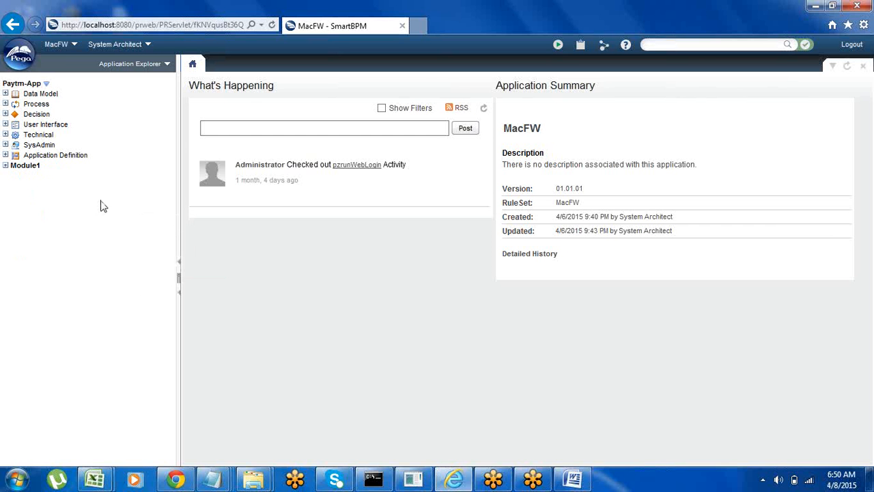
Step: Create a Declare Pages rule named Declare_Page1 in RuleSet Paytm version 01-01-01 and launch it in its own window
right_click(23, 83)
mouse_move(54, 92)
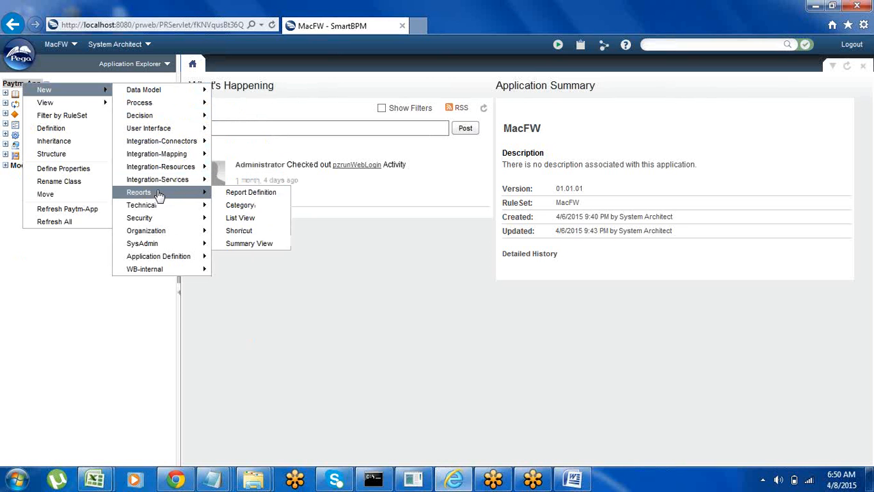
mouse_move(160, 207)
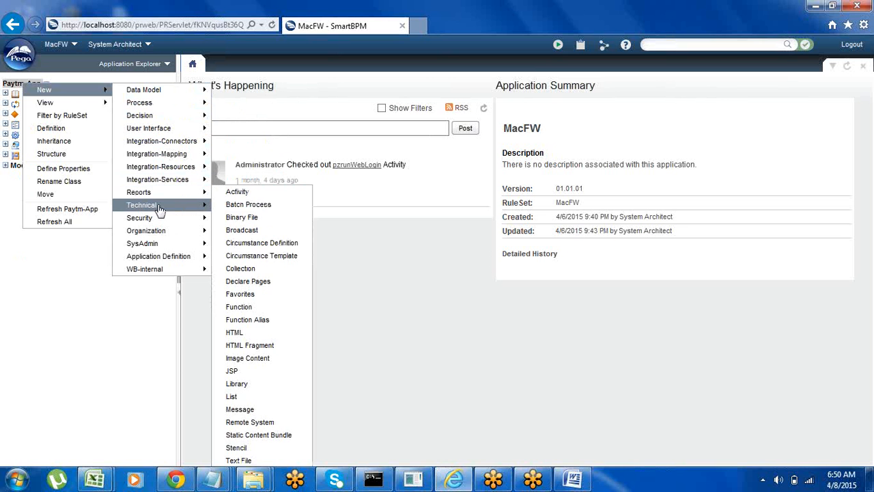
click(258, 282)
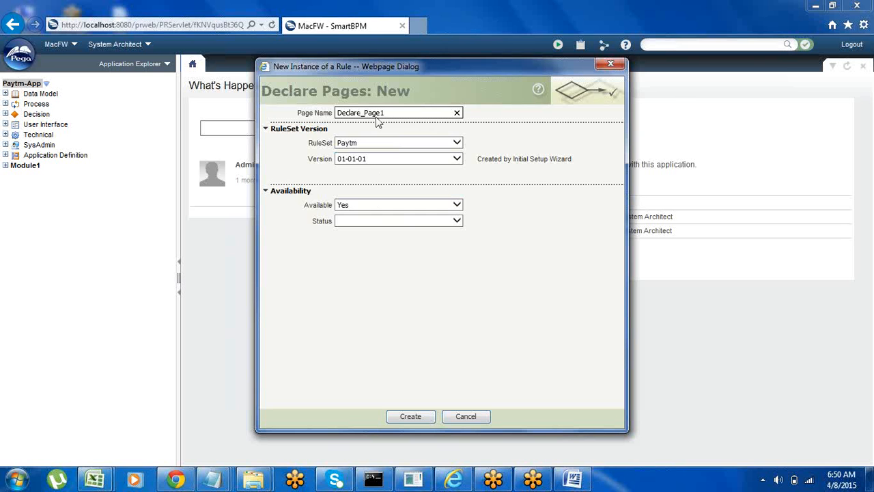
click(410, 417)
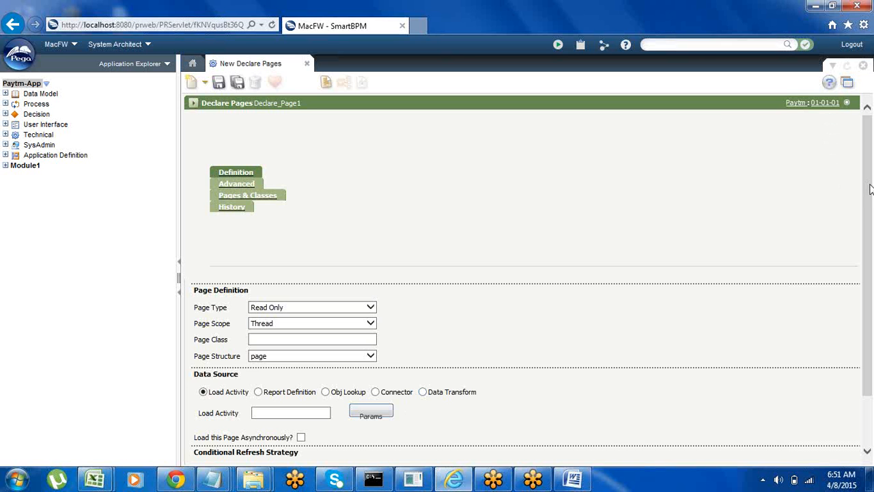
click(846, 85)
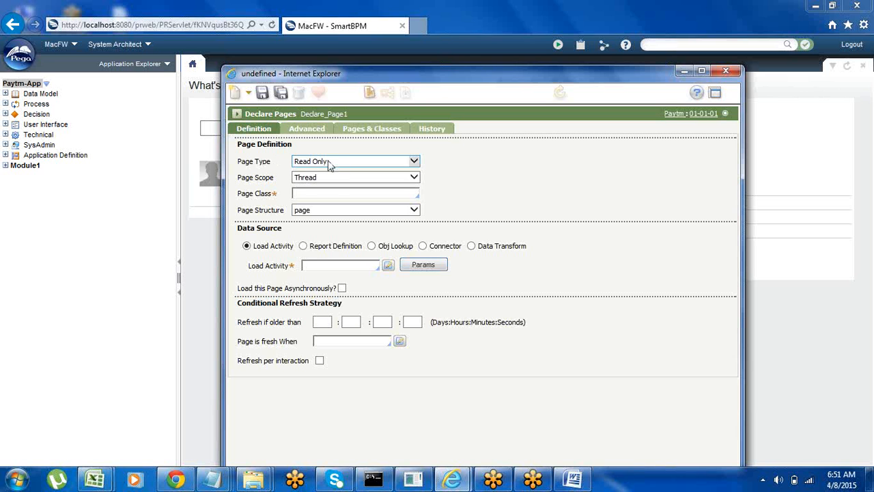
Step: Keep the declare page's scope as Thread and set its page class to Paytm-App
click(312, 180)
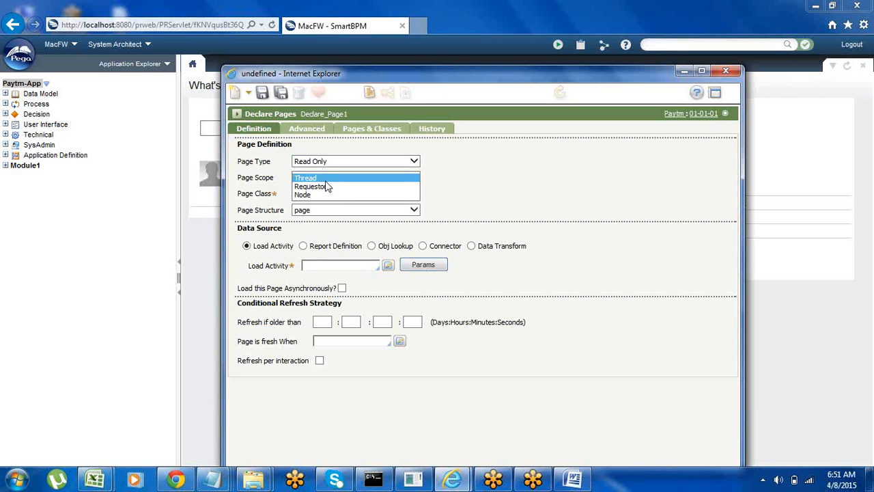
click(314, 179)
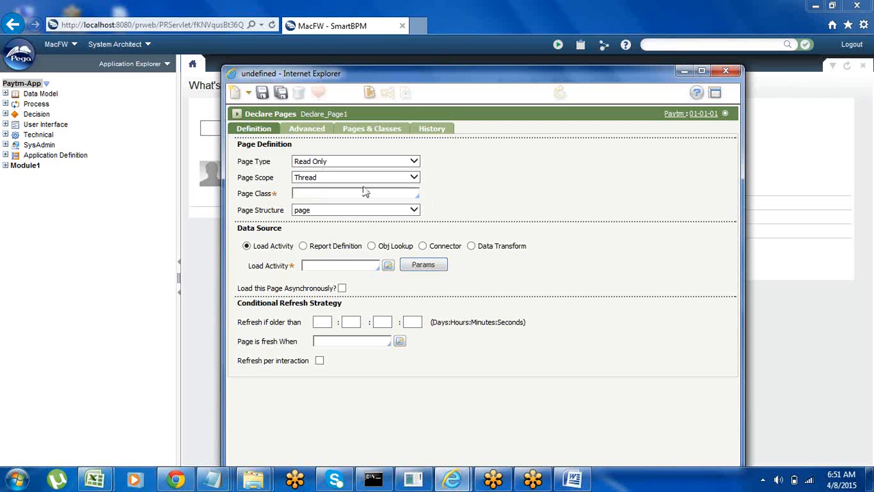
click(305, 194)
text(pay)
key(Down)
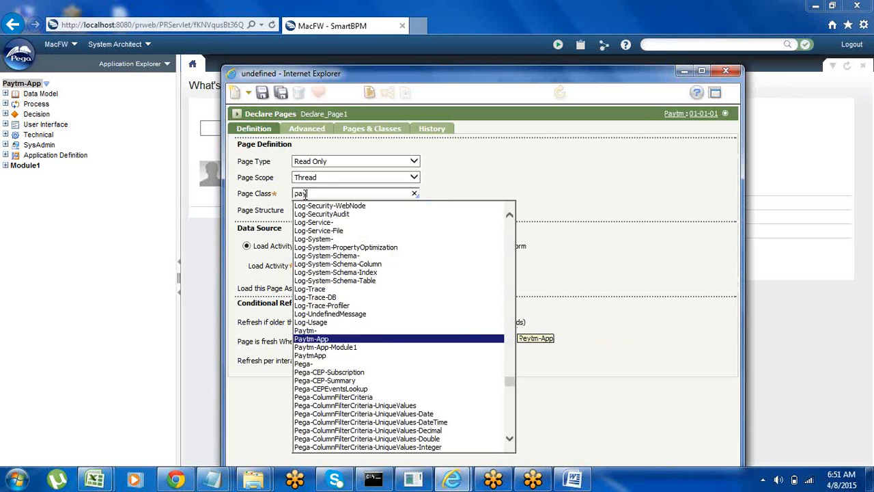
key(Return)
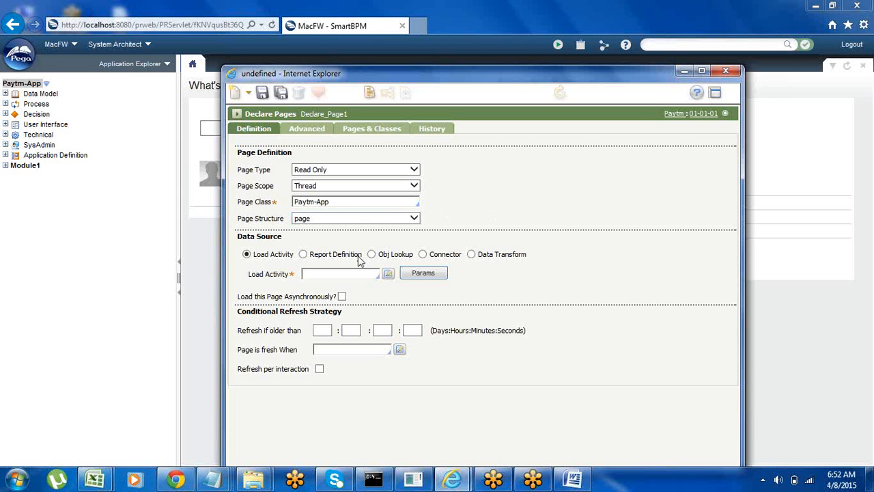
Step: Enter the name of the declare page's load activity as its data source
click(326, 274)
click(328, 276)
text(Dec)
text(acti)
Step: Minimize the declare page and start a new data table from the data model with the class name Dec-Global
click(684, 73)
click(19, 63)
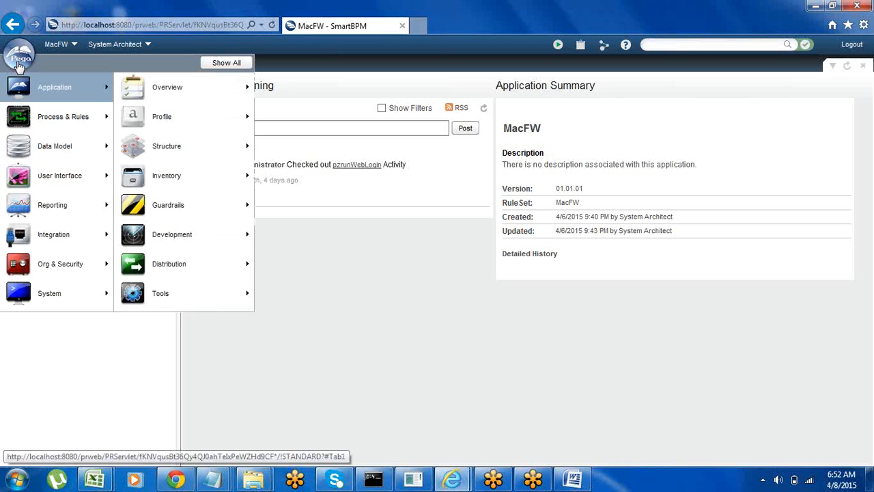
mouse_move(79, 145)
mouse_move(171, 119)
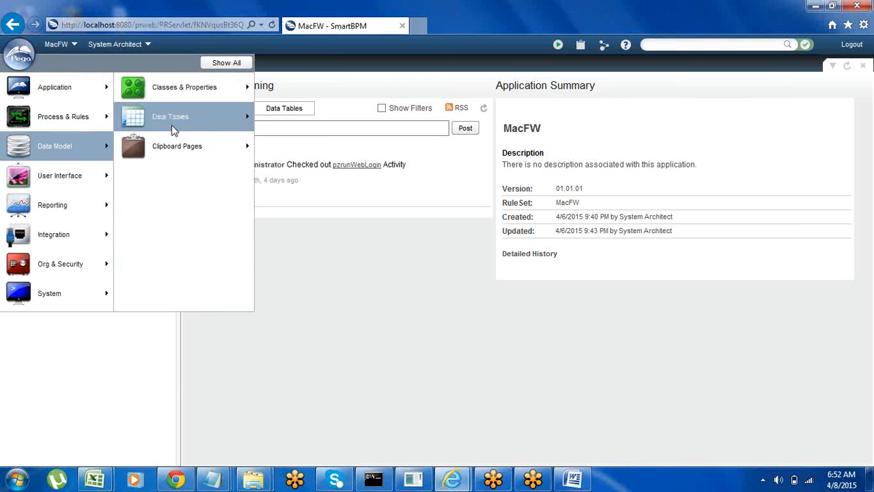
click(284, 111)
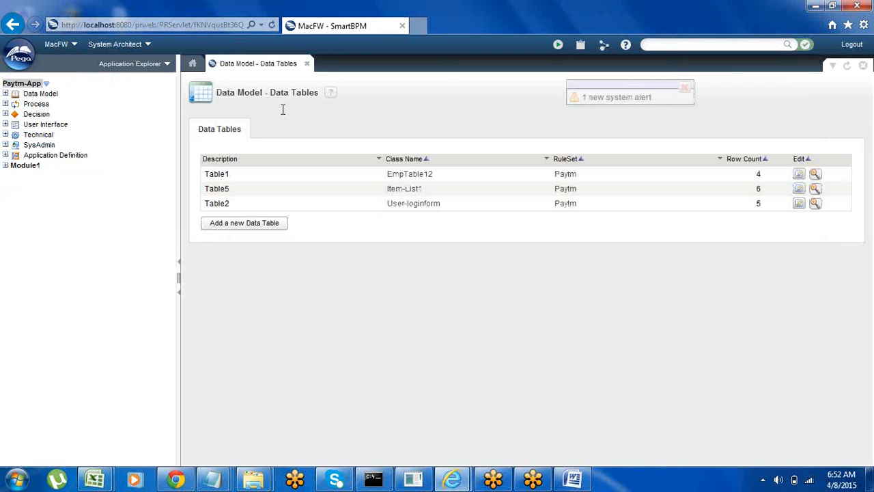
click(232, 225)
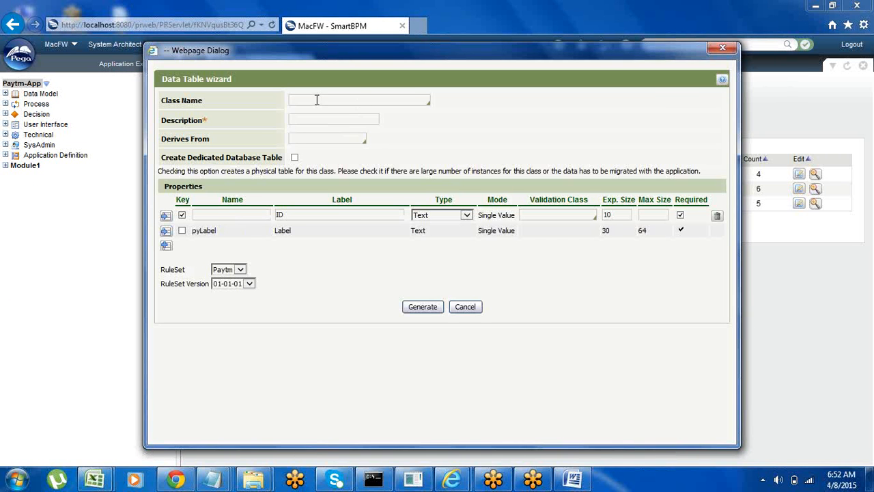
text(D)
text(ed)
text(Acc)
key(BackSpace)
key(BackSpace)
key(BackSpace)
text(Global)
Step: Set the new data table's description to Table5 and derive it from the Data- class
click(312, 119)
text(Page5)
key(BackSpace)
key(BackSpace)
key(BackSpace)
key(BackSpace)
key(BackSpace)
text(Table5)
click(305, 137)
text(data)
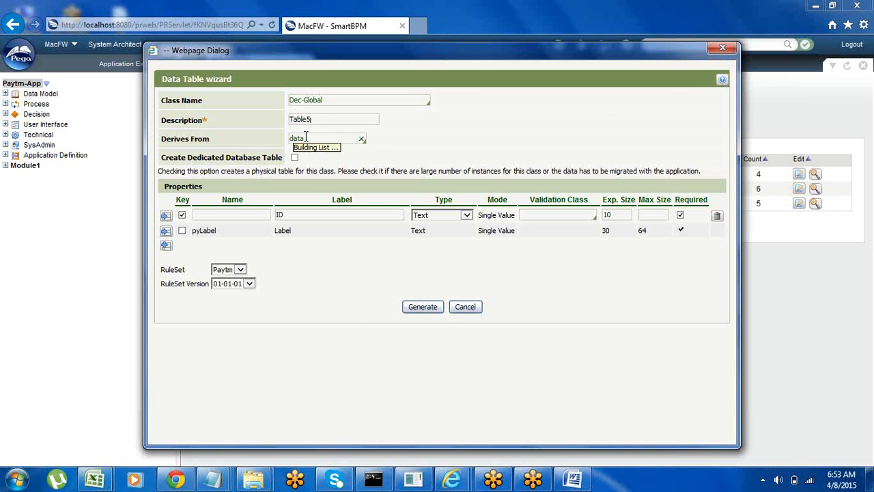
key(Return)
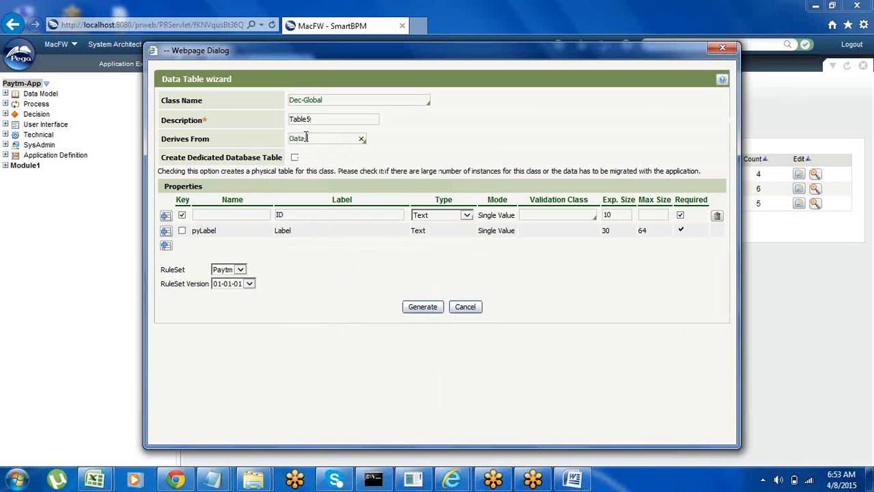
Step: Name the key property UrlList with the label URLNames, generate the data table and close the wizard
click(202, 217)
text(UrlList)
click(289, 215)
key(BackSpace)
key(BackSpace)
text(URLLis)
text(mes)
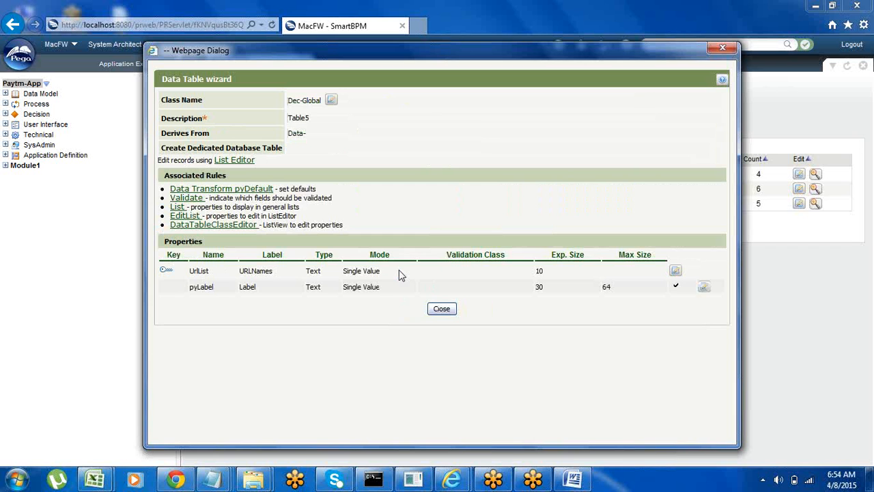
click(441, 309)
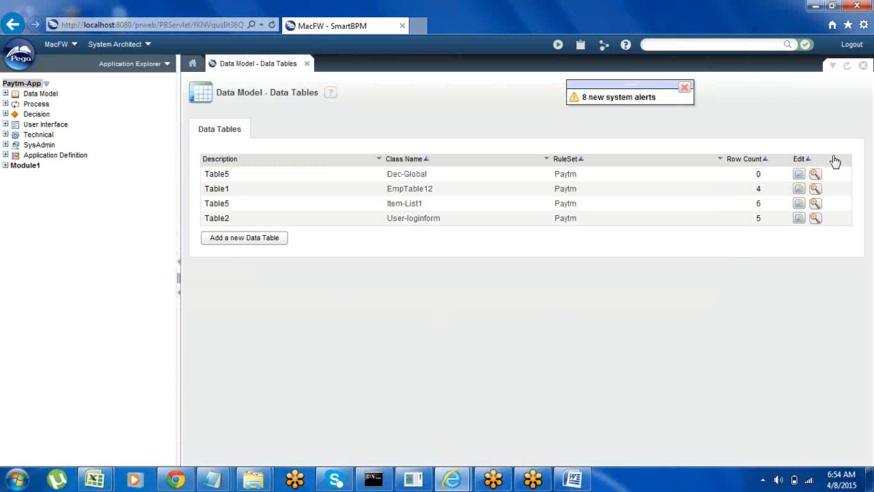
Step: Add a row with the URL name gmail.com to the Dec-Global data table, save it and close the instance editor
click(798, 174)
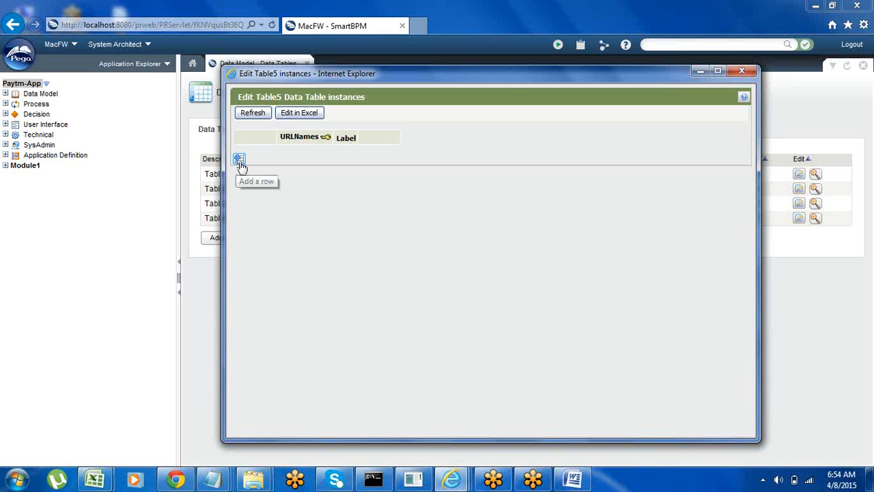
click(239, 161)
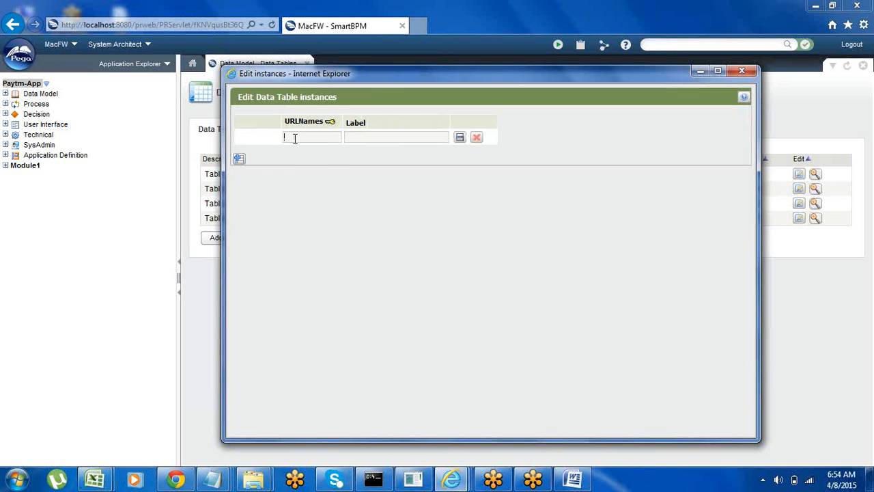
text(gmail.com)
click(460, 138)
click(741, 71)
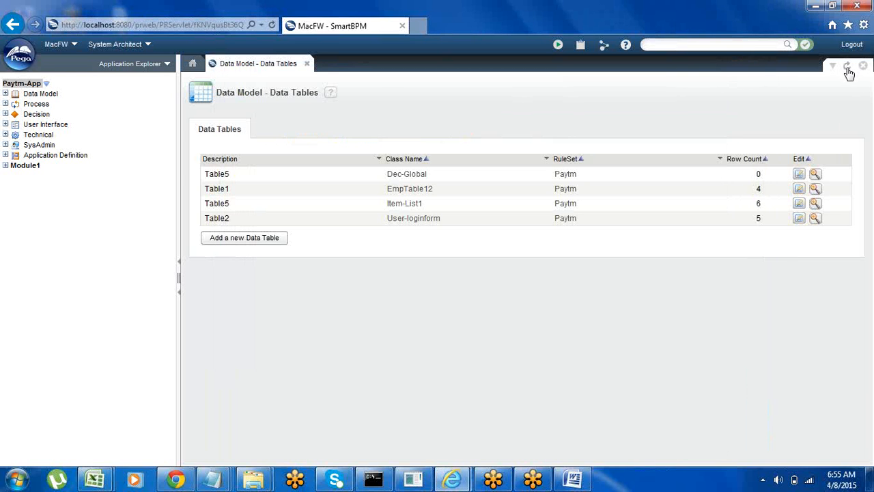
Step: Refresh the data table list, reopen the Dec-Global instances and add rows for yahoo.com and hotmail.com
click(847, 68)
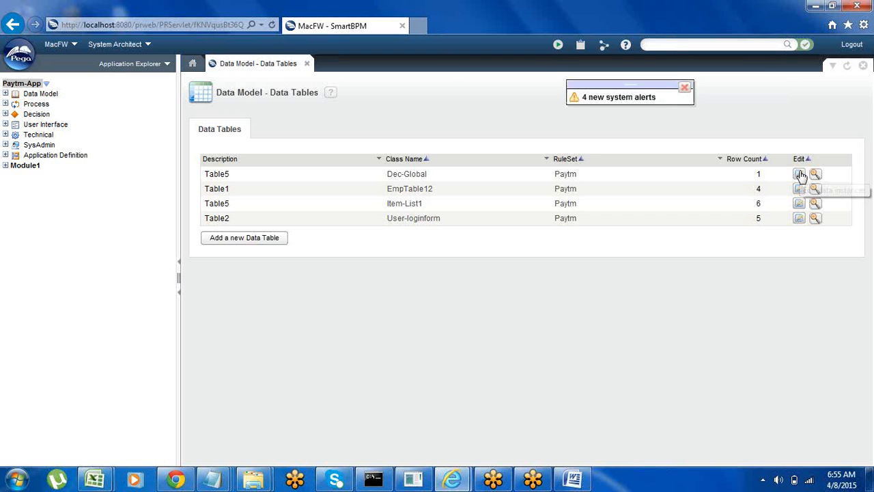
click(799, 174)
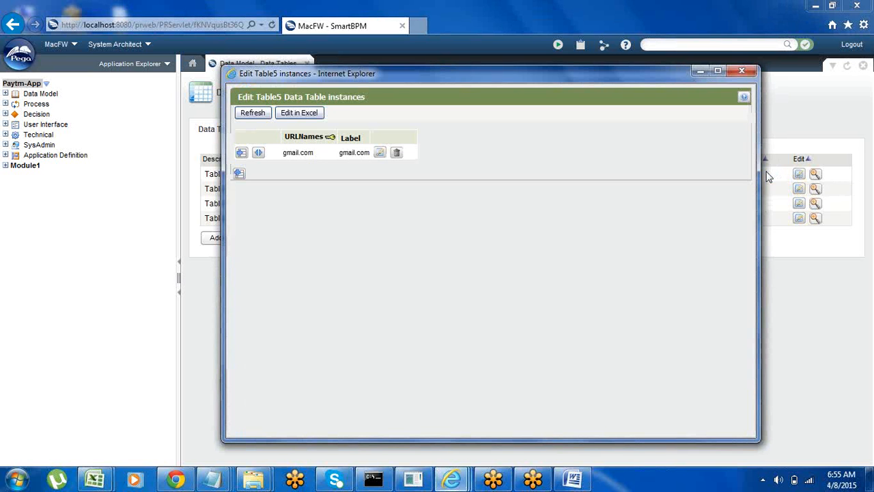
click(240, 176)
text(ya)
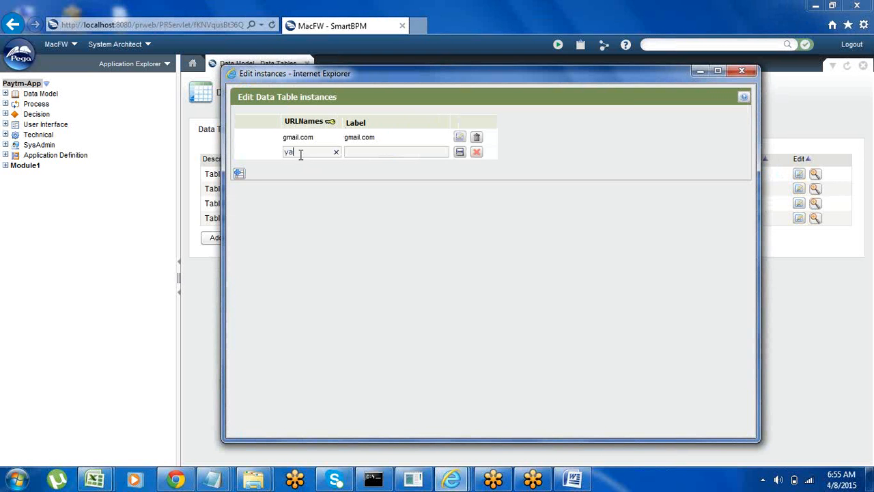
text(hoo.com)
click(239, 175)
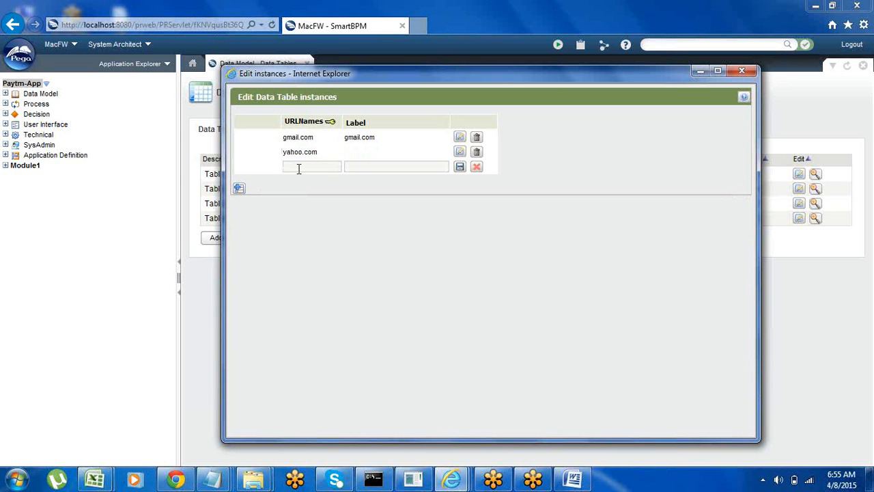
text(hotmail.com)
Step: Add the URL names youtube.com and facebook.com, save the rows, close the instance editor and refresh the data table list
click(239, 188)
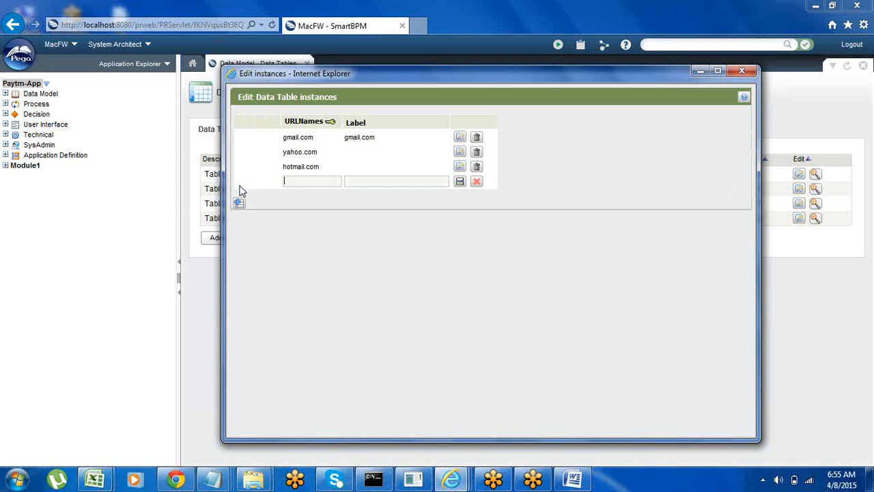
text(youtube.com)
click(239, 202)
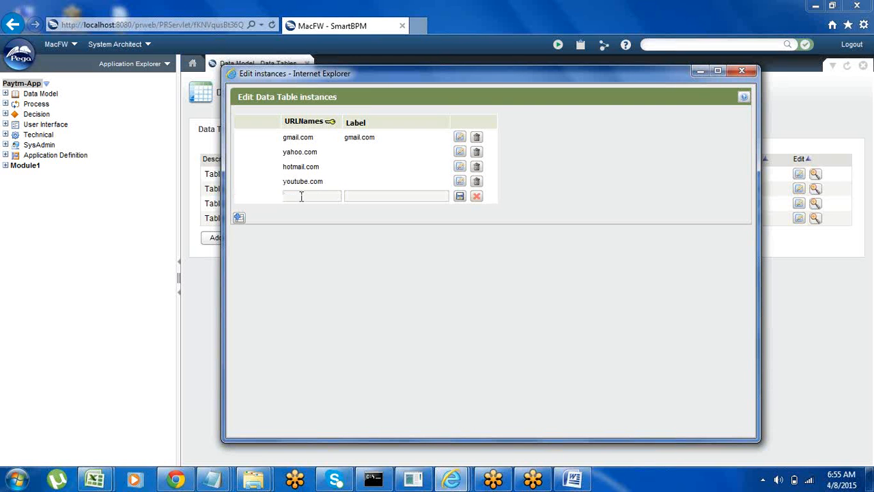
text(facebook.com)
click(459, 197)
click(741, 70)
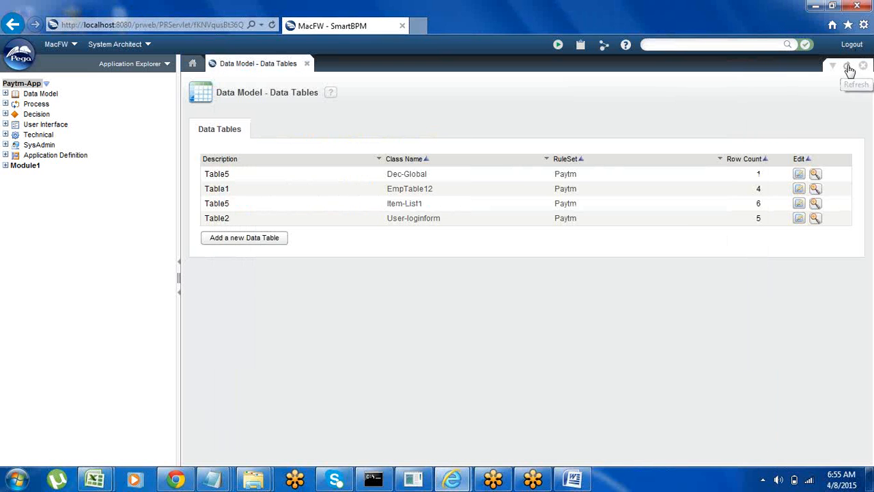
click(847, 65)
Step: Create the load activity Decact1 in Paytm-App from the declare page's data source and minimize the declare page
mouse_move(452, 483)
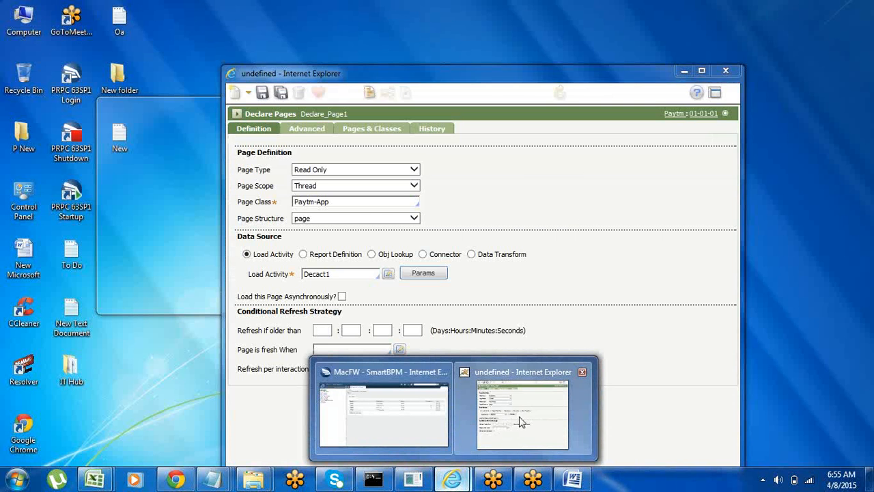
click(519, 422)
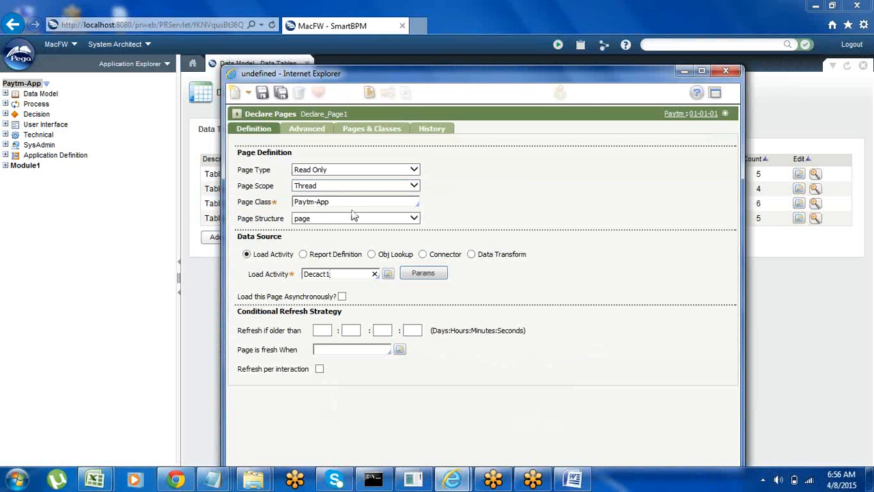
click(388, 274)
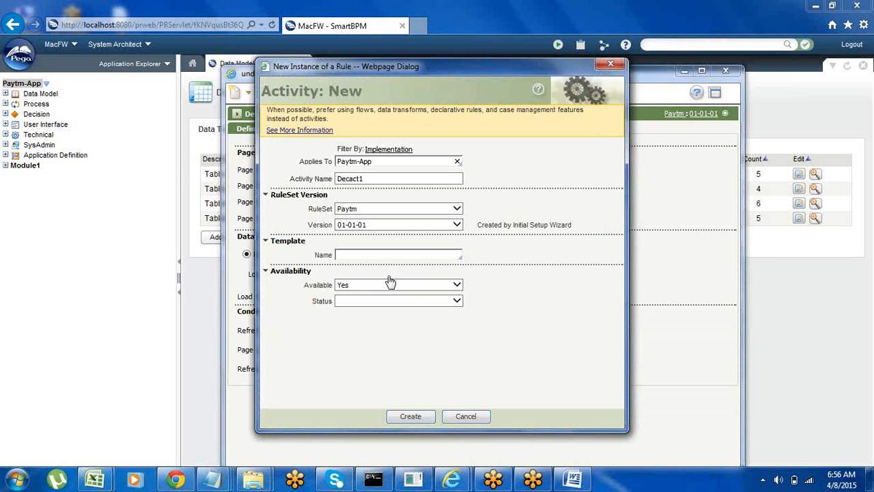
click(405, 417)
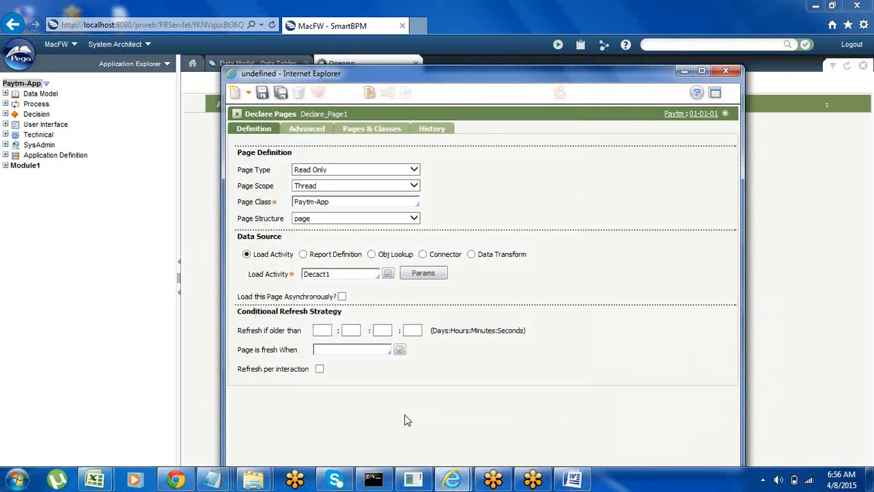
click(686, 71)
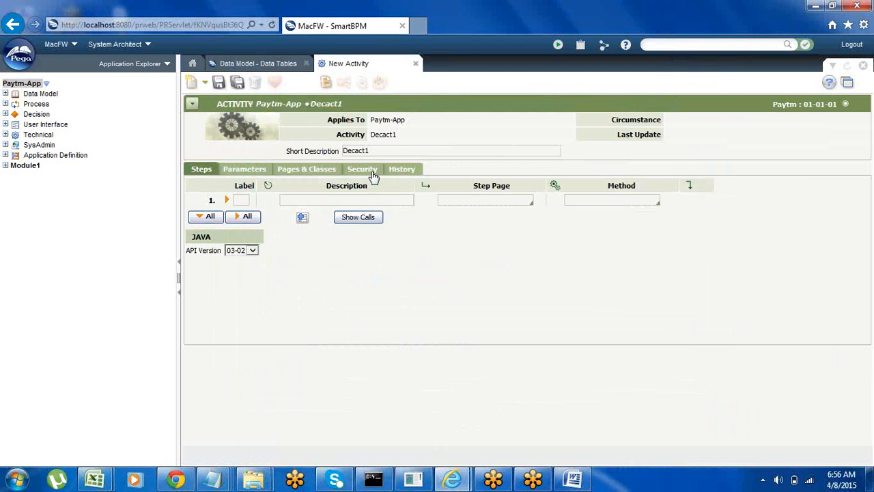
Step: Set the Decact1 activity's type to LoadDeclarativePage in its security settings
click(365, 170)
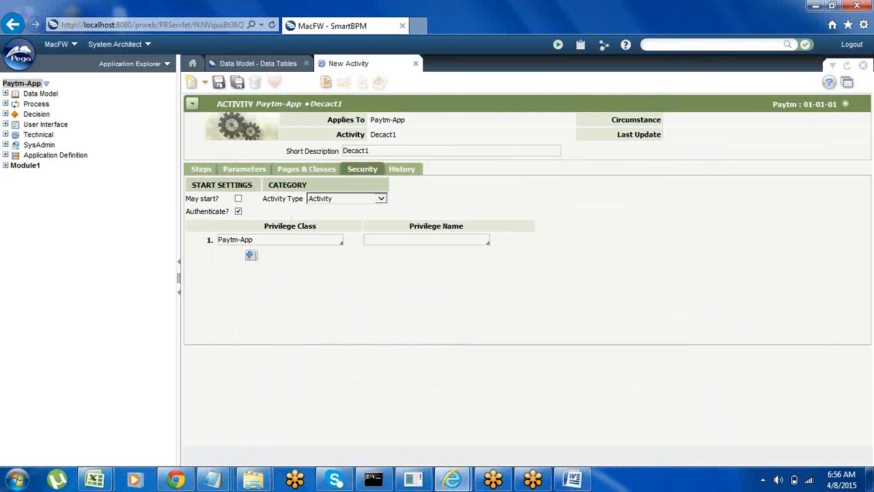
click(381, 200)
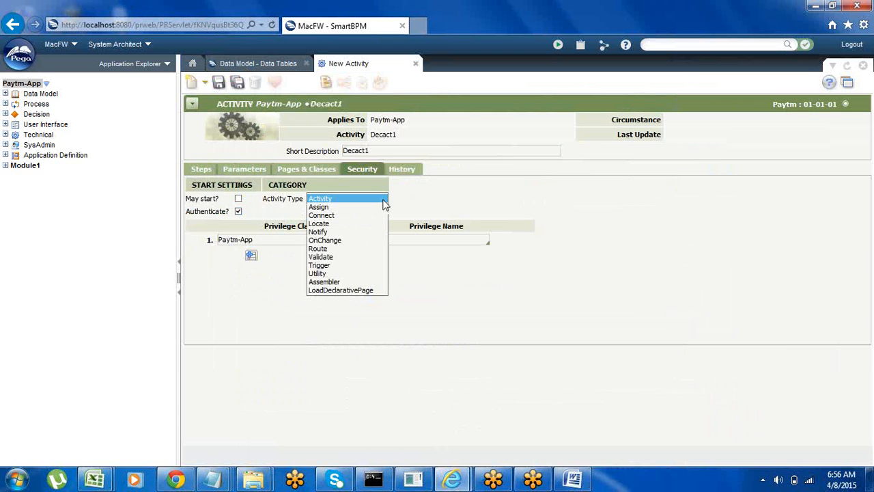
click(347, 291)
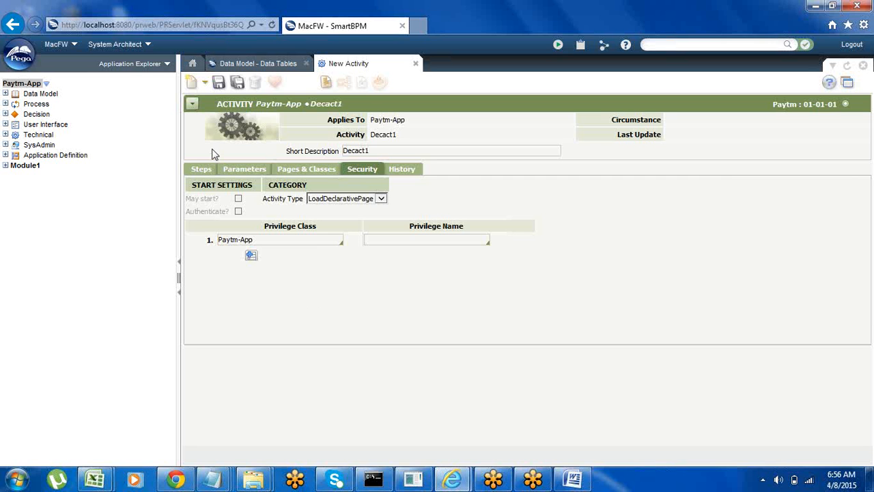
click(251, 66)
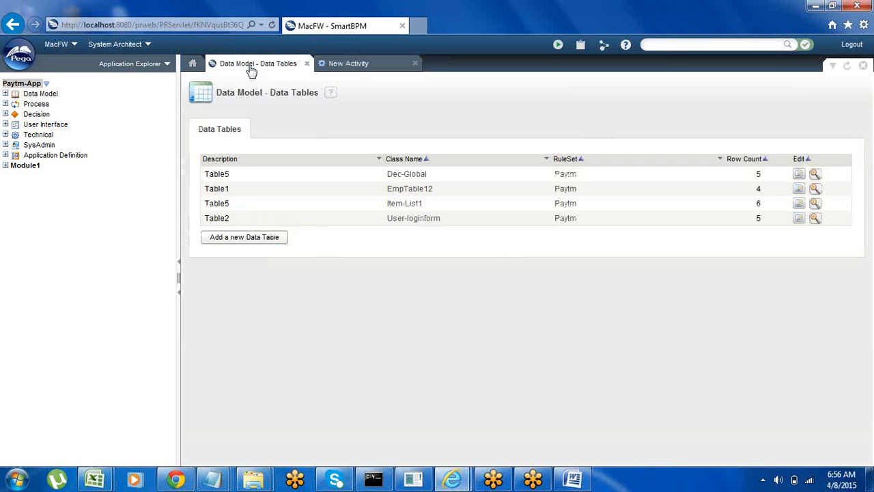
click(347, 68)
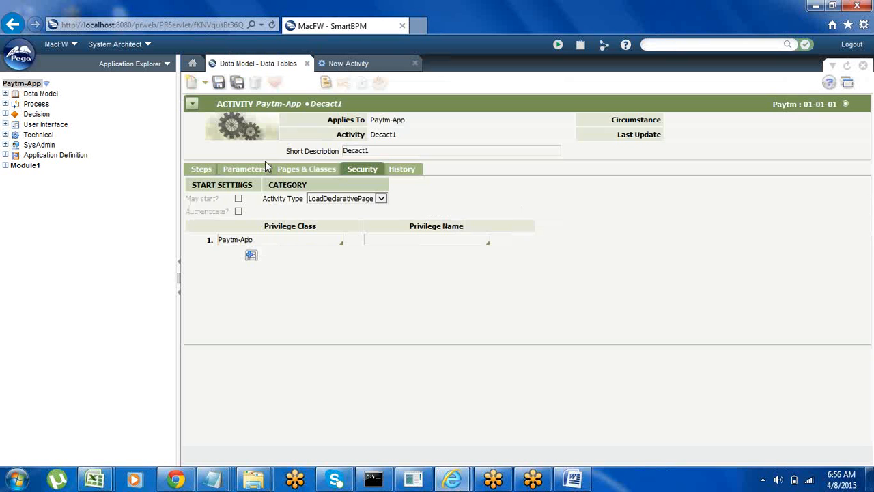
Step: Copy the name Declare_Page1 from the declare page's description and use it as the step page of the activity's first step
click(201, 169)
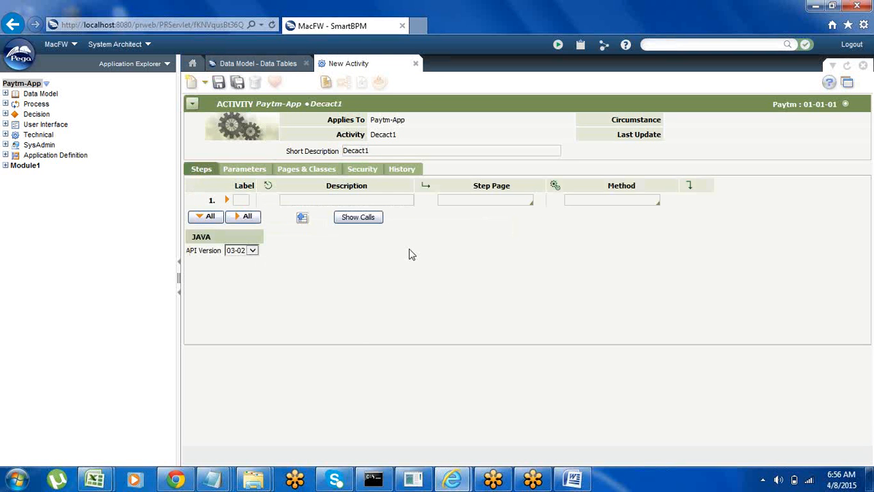
click(452, 200)
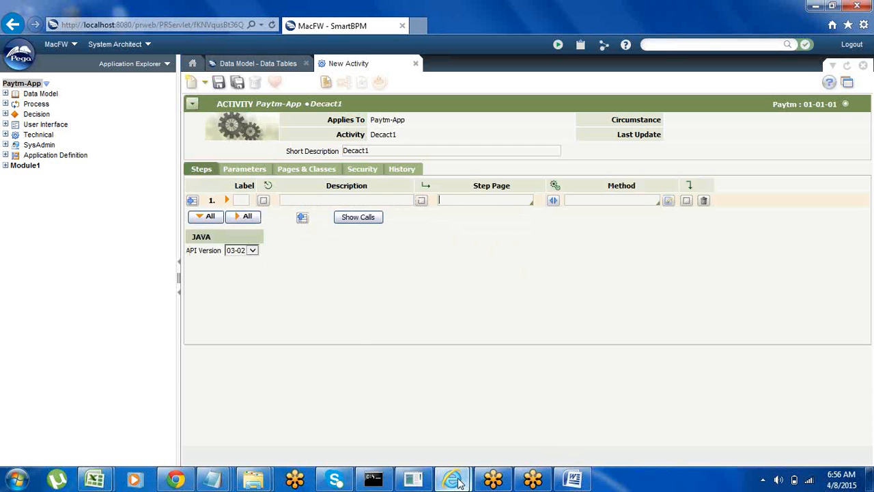
mouse_move(452, 479)
click(539, 420)
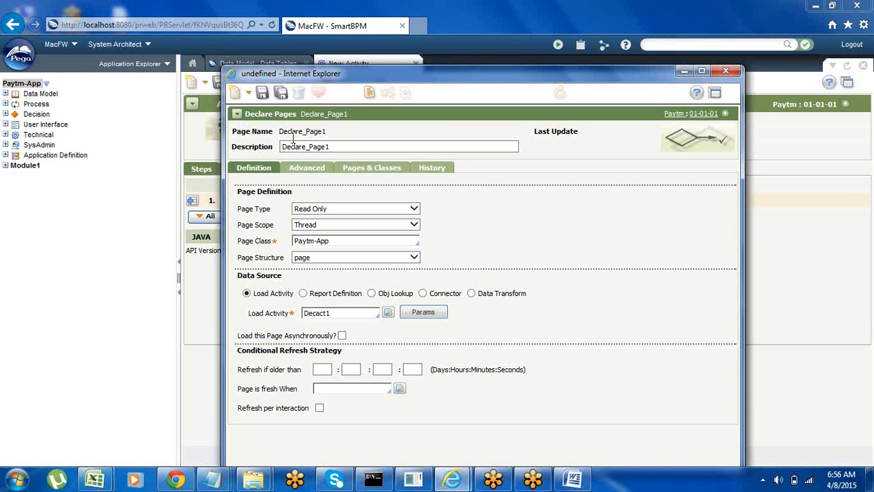
click(300, 147)
double_click(301, 148)
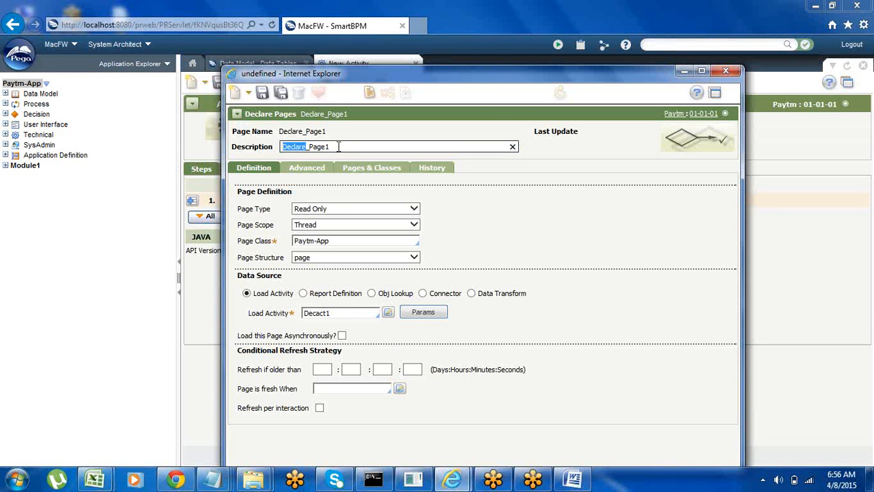
double_click(335, 149)
key(ctrl+c)
click(684, 71)
click(448, 199)
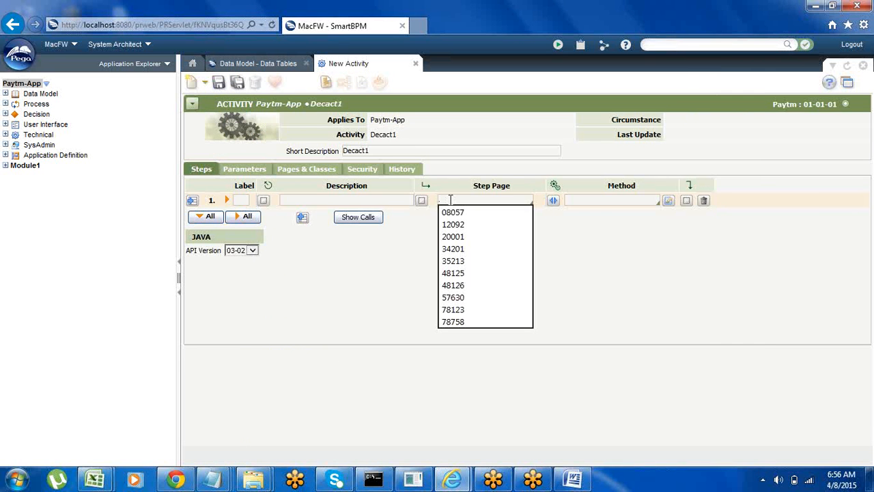
key(ctrl+v)
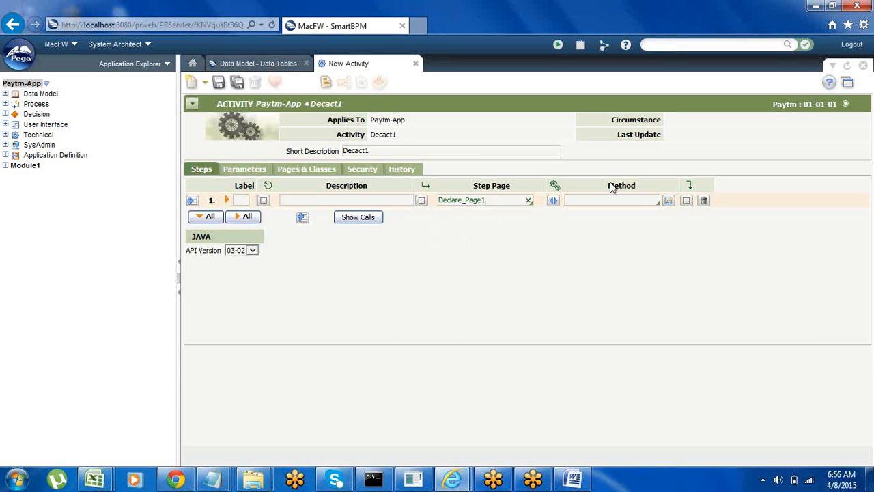
Step: Set the first step's method to Obj-List
click(572, 200)
text(obj)
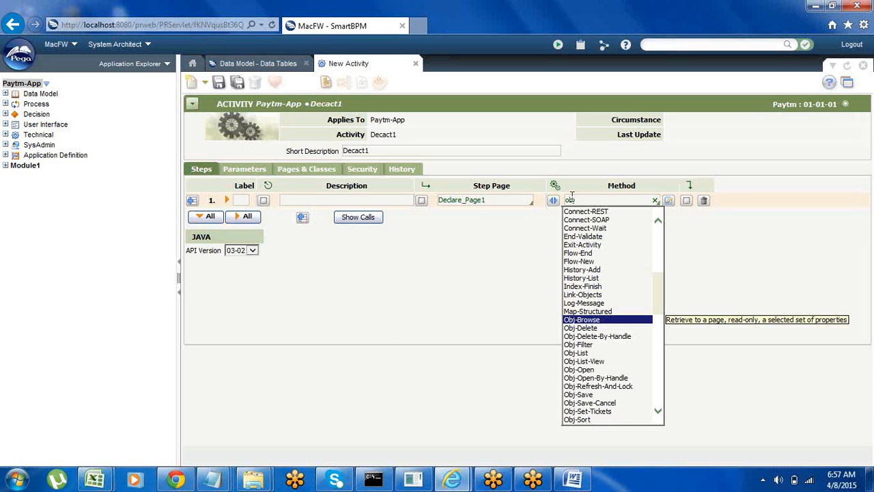
key(Down)
key(Down)
key(Down)
key(Return)
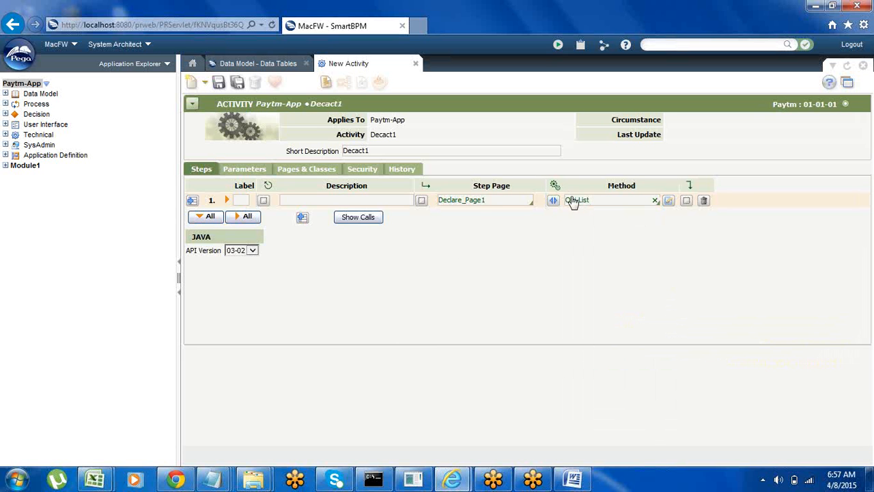
Step: Fill in the Obj-List parameters with PageName Declare_Page1 and ObjClass Dec-Global, and save the activity
click(554, 201)
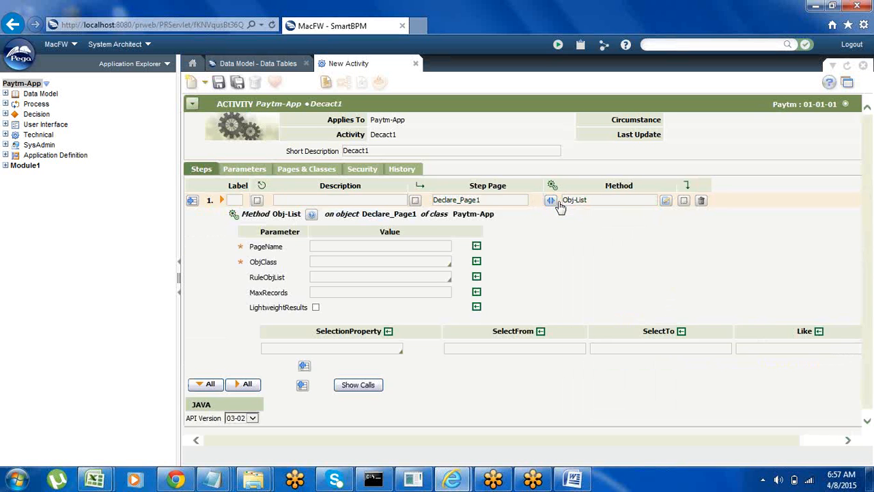
click(321, 245)
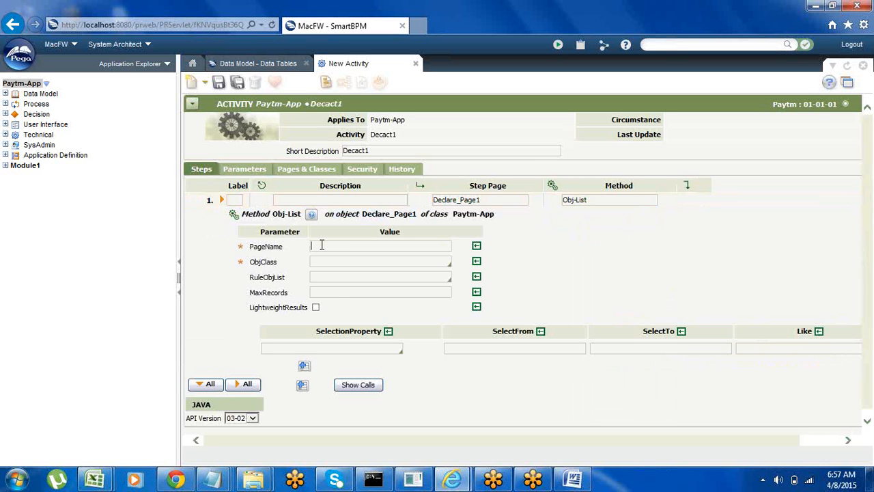
click(322, 246)
key(ctrl+v)
click(322, 261)
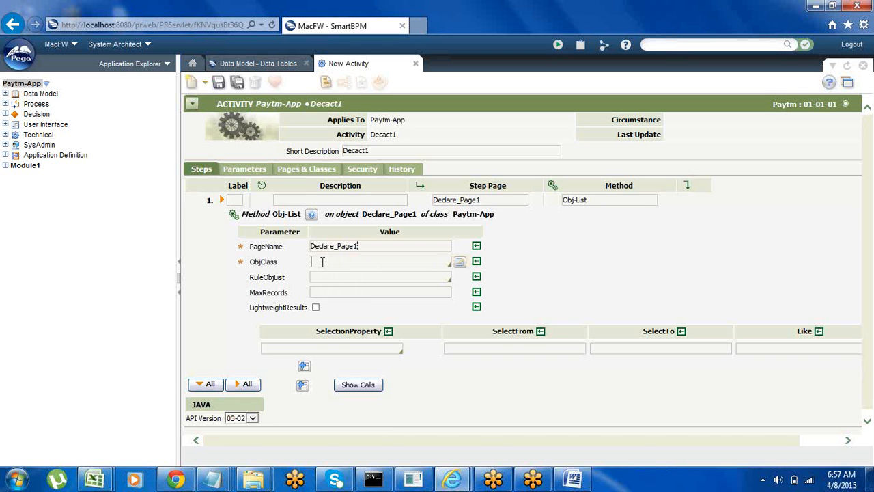
click(269, 67)
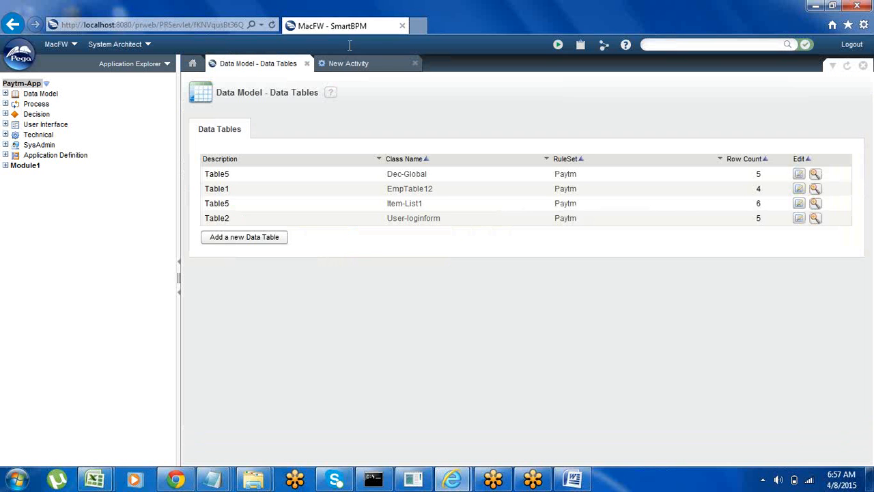
click(345, 64)
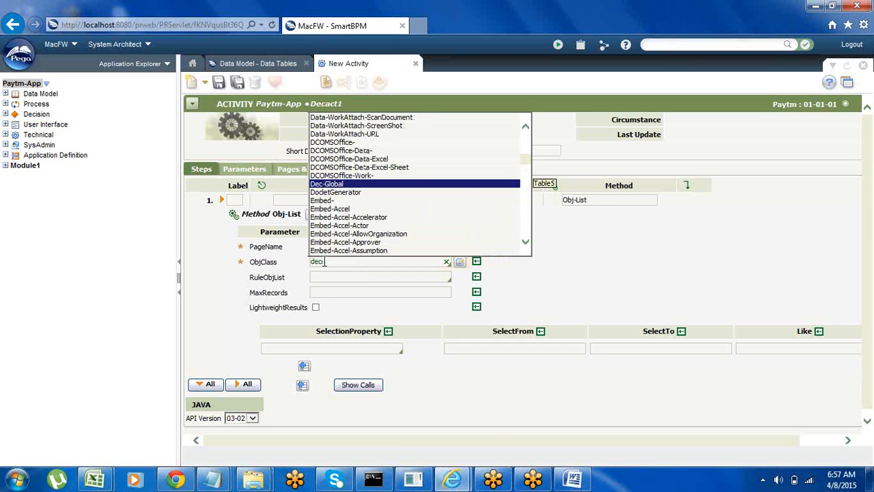
key(Return)
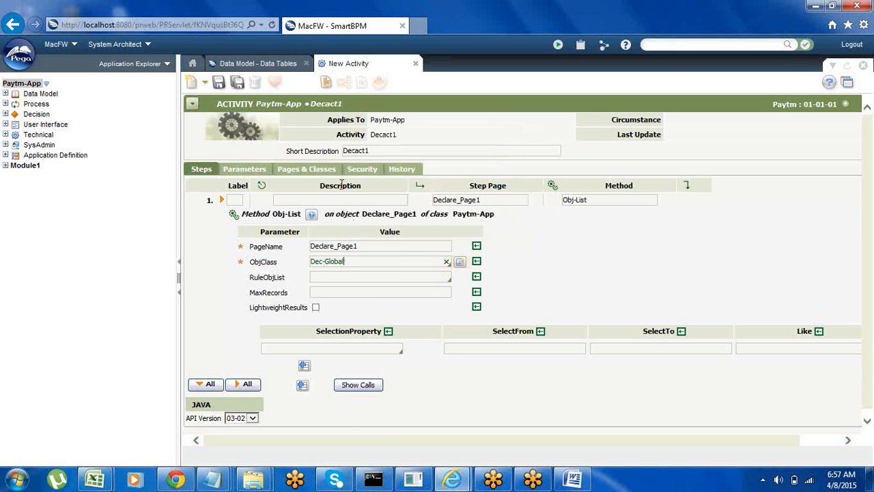
click(217, 83)
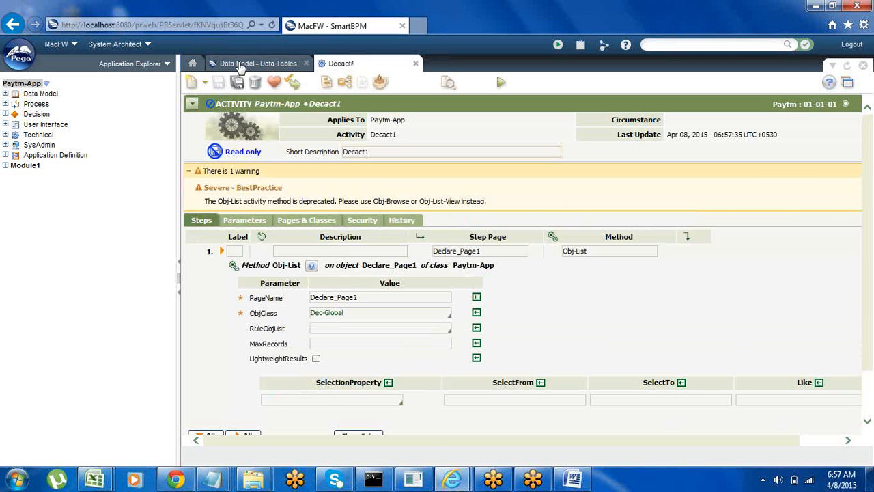
Step: Return to the declare page window and open the page's advanced settings
click(242, 63)
click(352, 63)
mouse_move(452, 480)
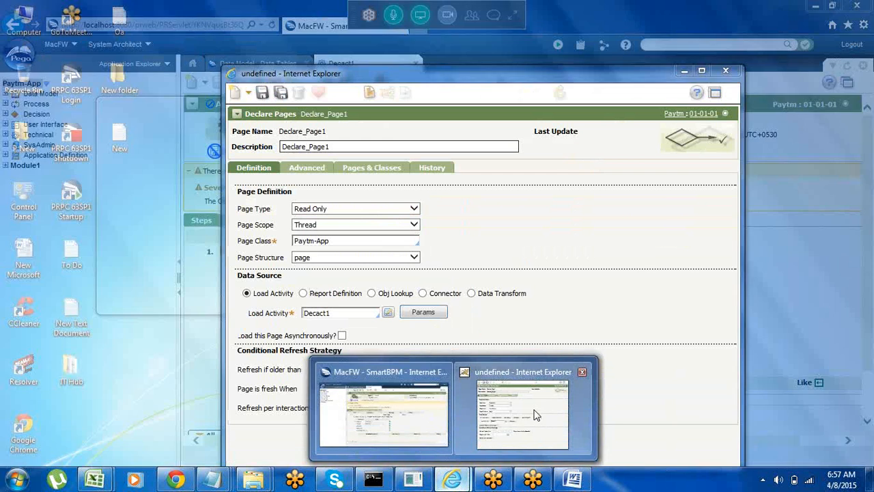
click(536, 415)
click(307, 171)
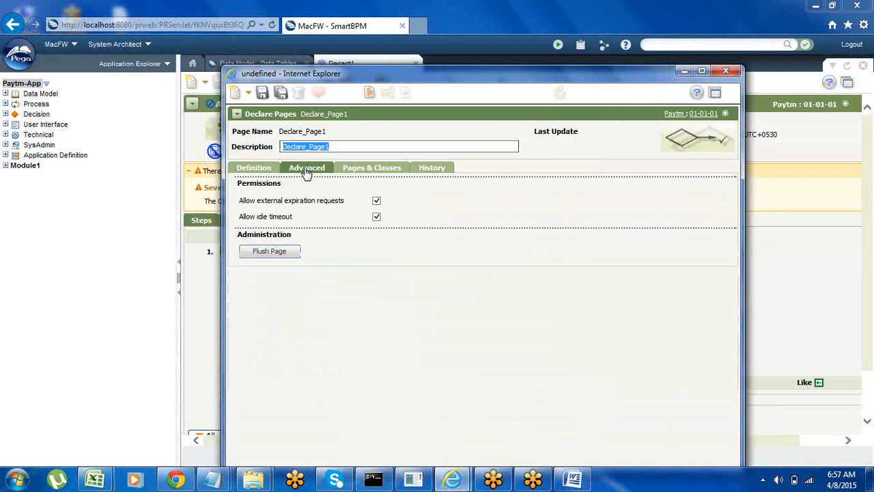
Step: Review the declare page's classes, advanced settings and definition, save the page and close its window
click(364, 168)
click(306, 171)
click(251, 171)
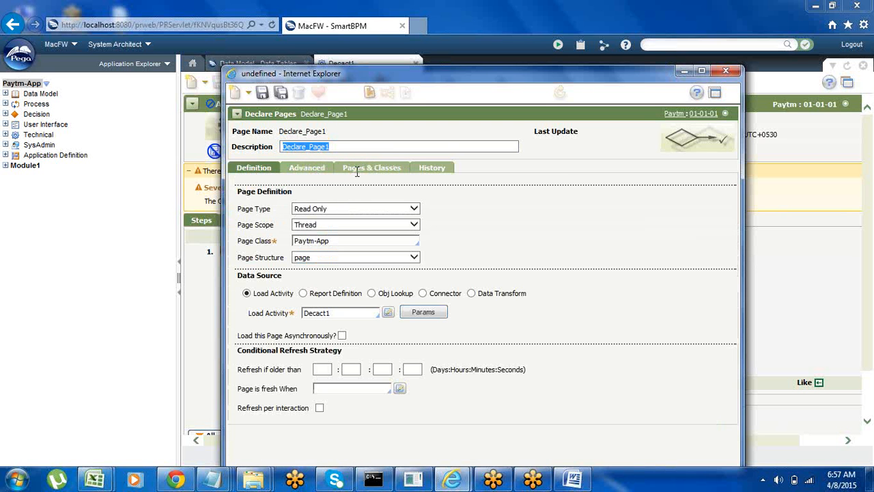
click(551, 215)
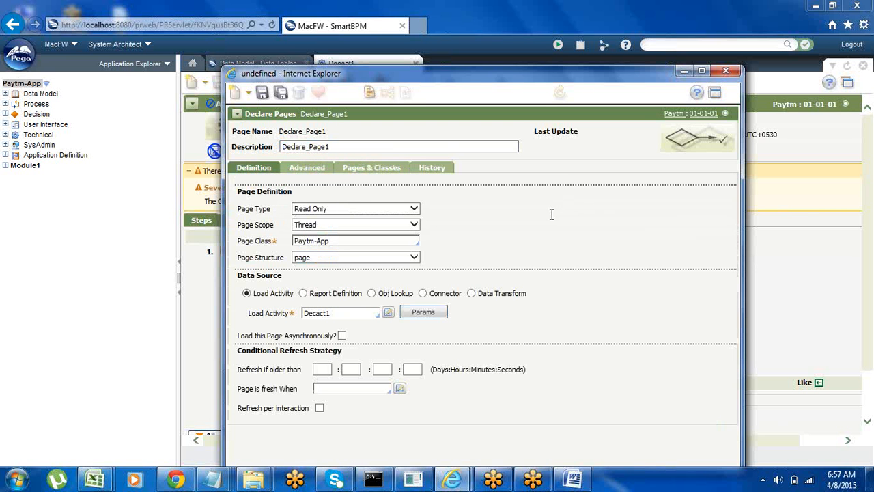
click(261, 96)
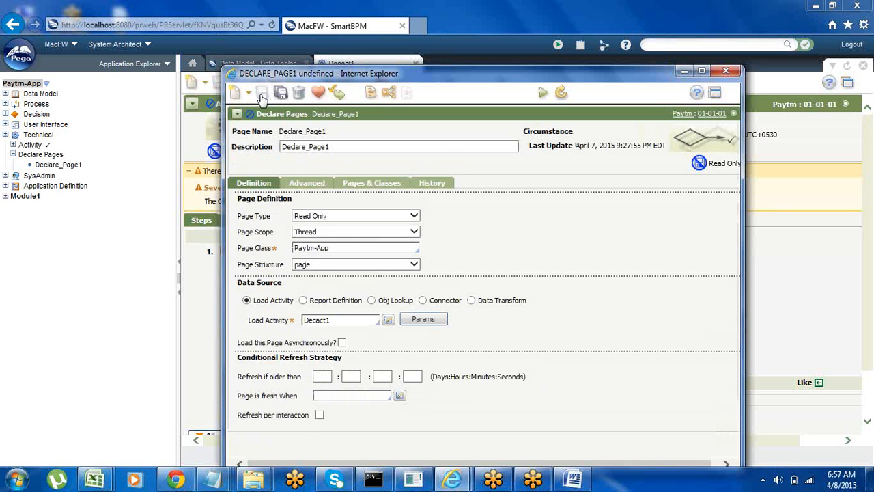
click(726, 71)
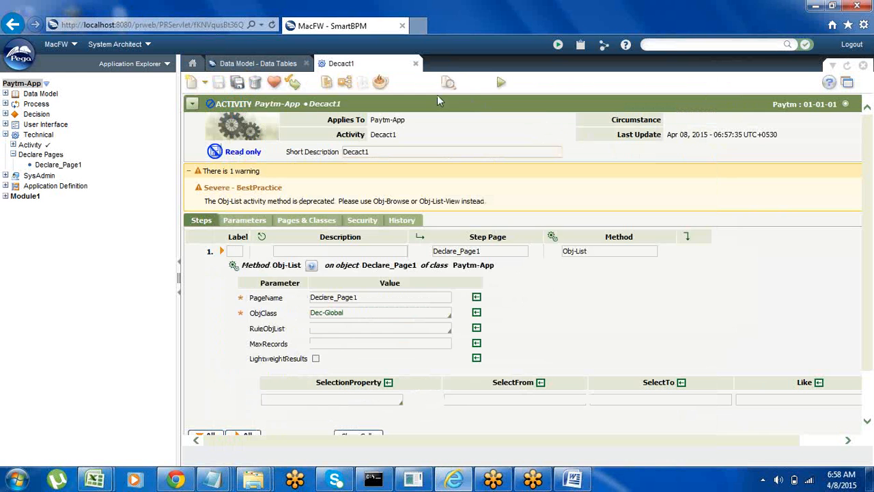
Step: Run the Decact1 activity with an empty test page, and close the result and run windows
click(498, 84)
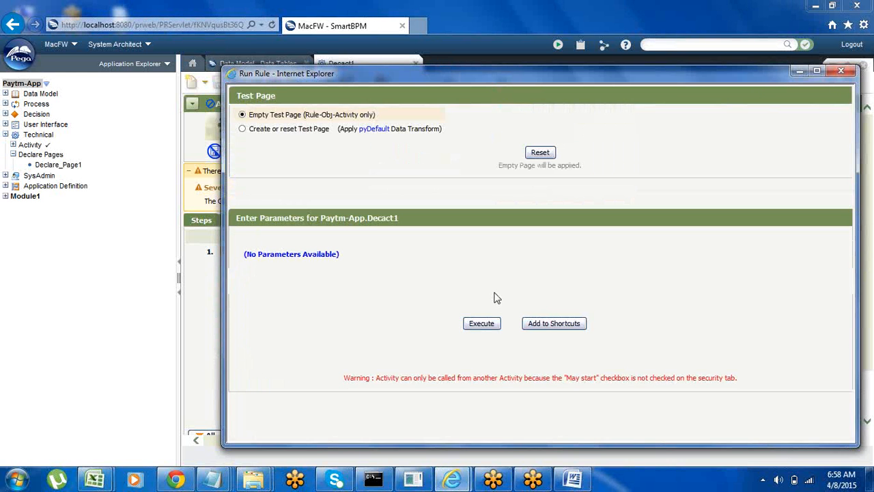
click(479, 323)
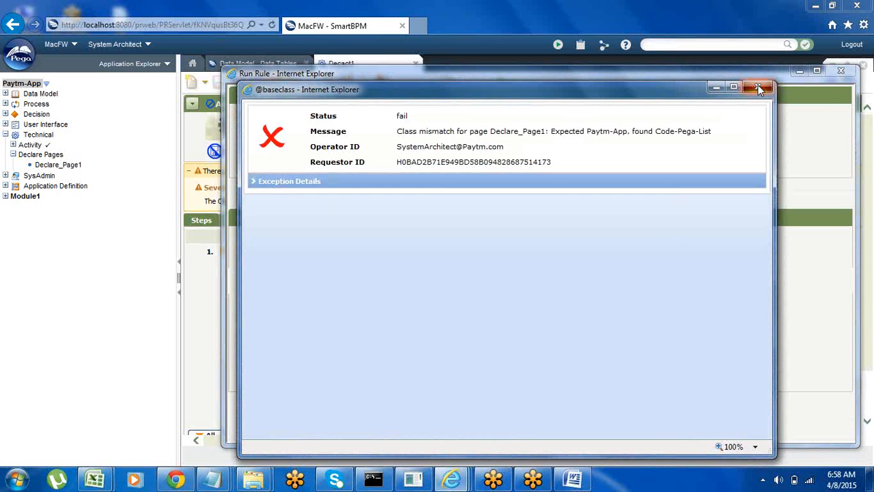
click(764, 88)
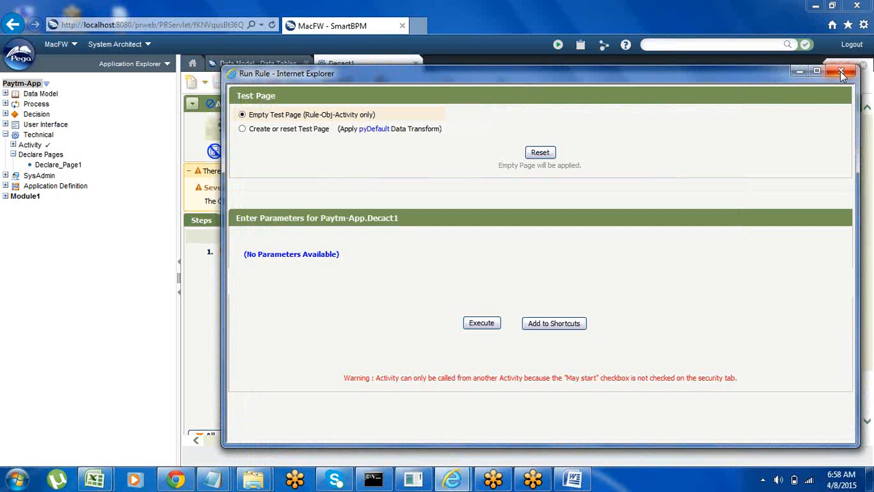
click(845, 71)
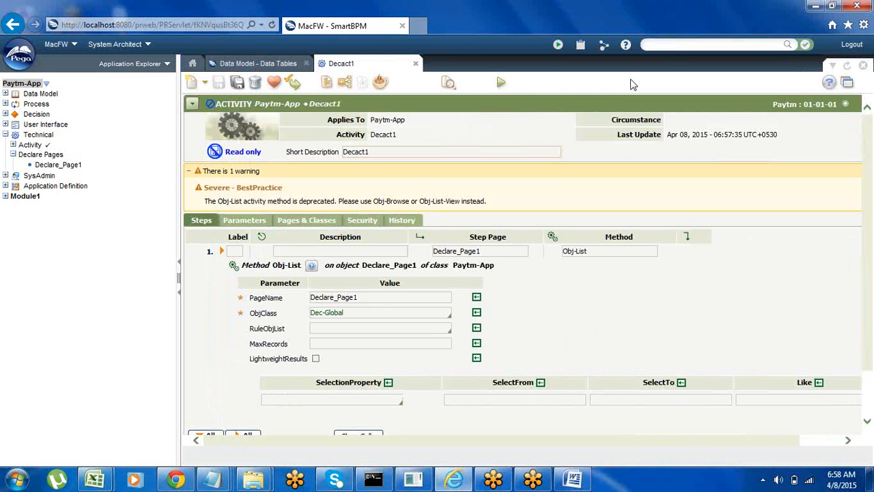
Step: Open the clipboard and expand the thread-level declared page Declare_Page1 down to its pxResults list
click(581, 45)
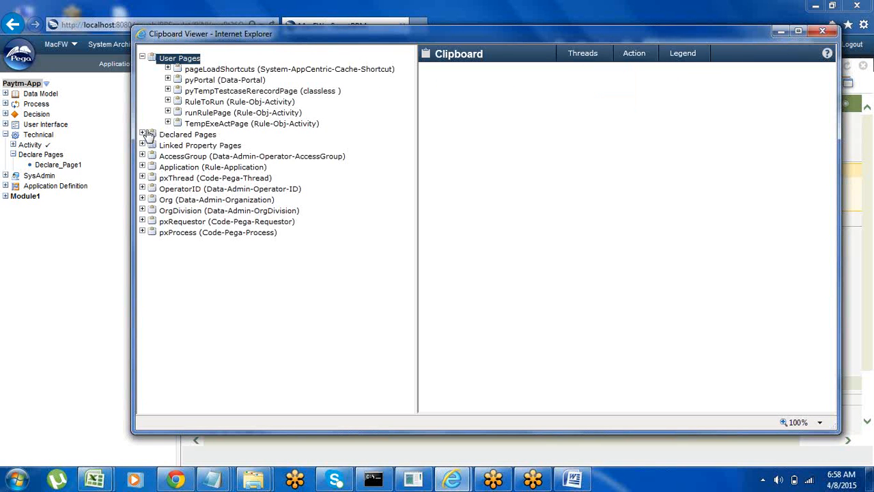
click(142, 135)
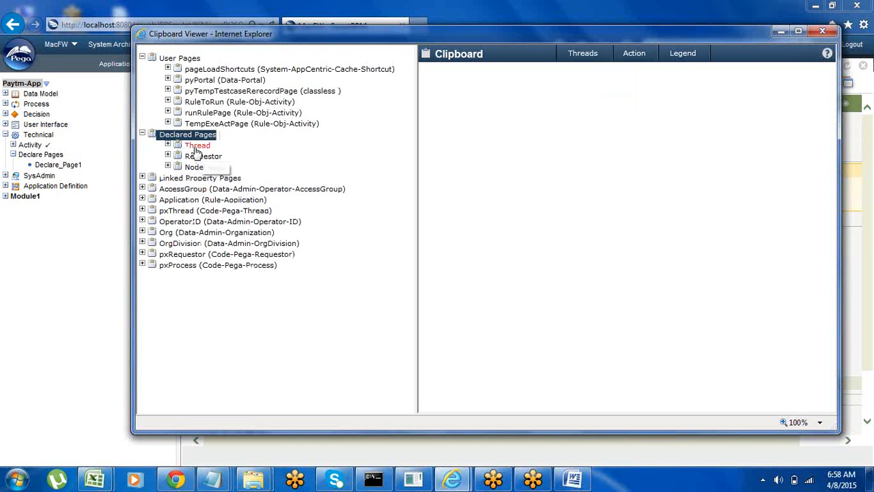
click(185, 146)
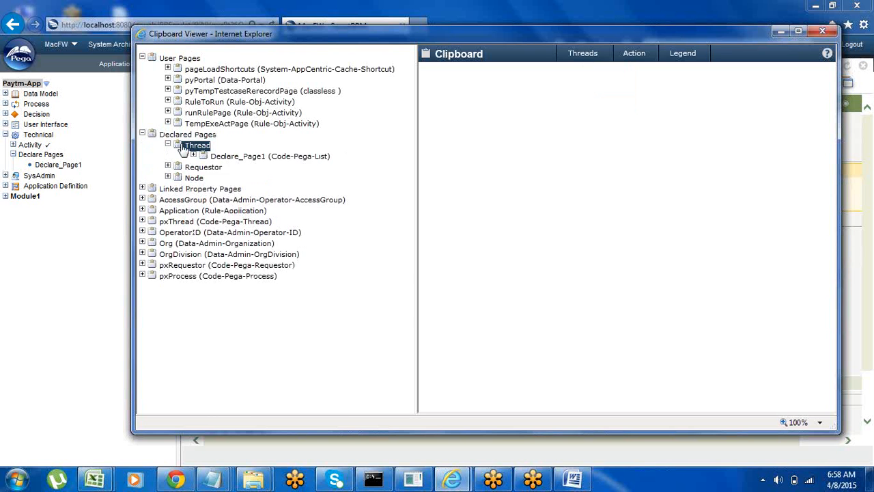
click(201, 158)
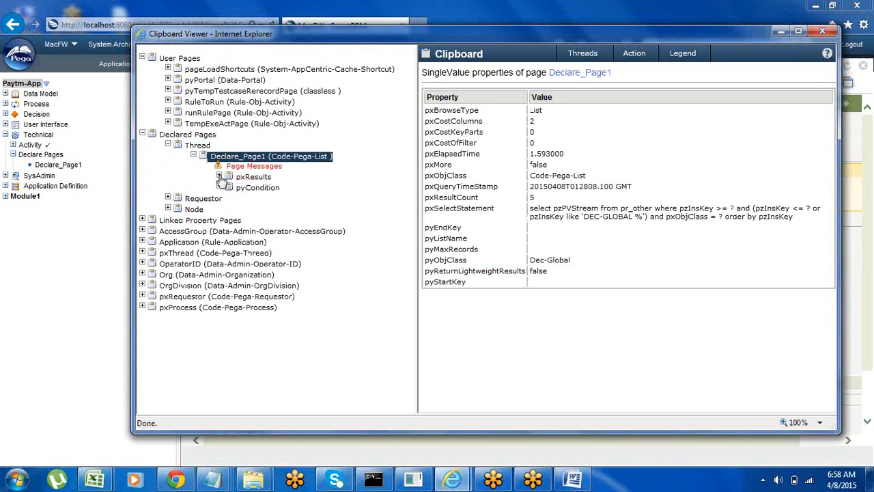
click(222, 176)
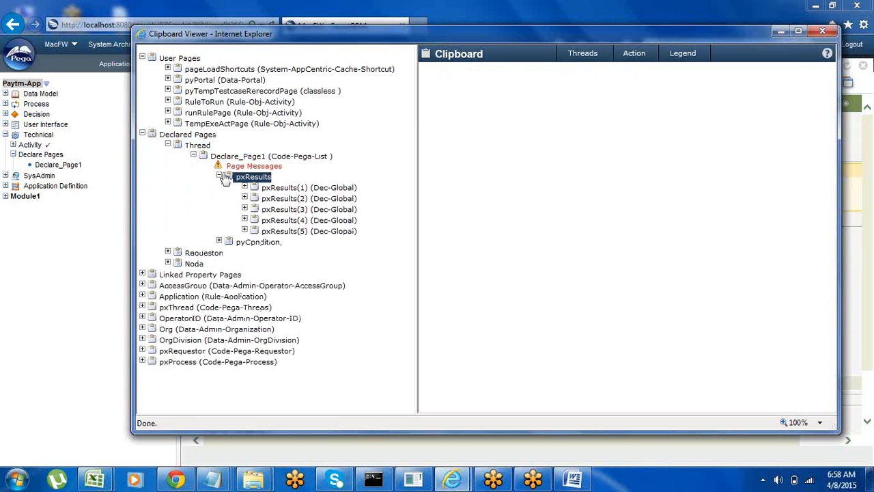
Step: Examine the properties of pxResults(1) through pxResults(5), including the update time of the last one, and close the clipboard
click(281, 193)
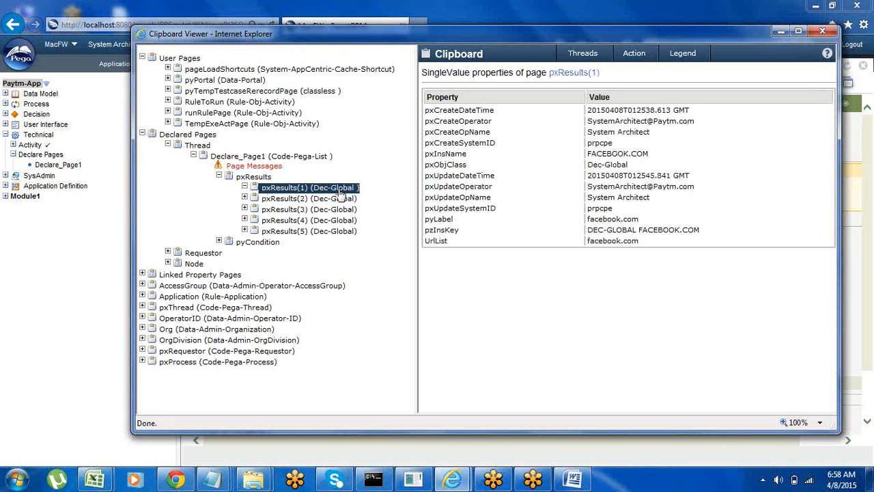
click(297, 200)
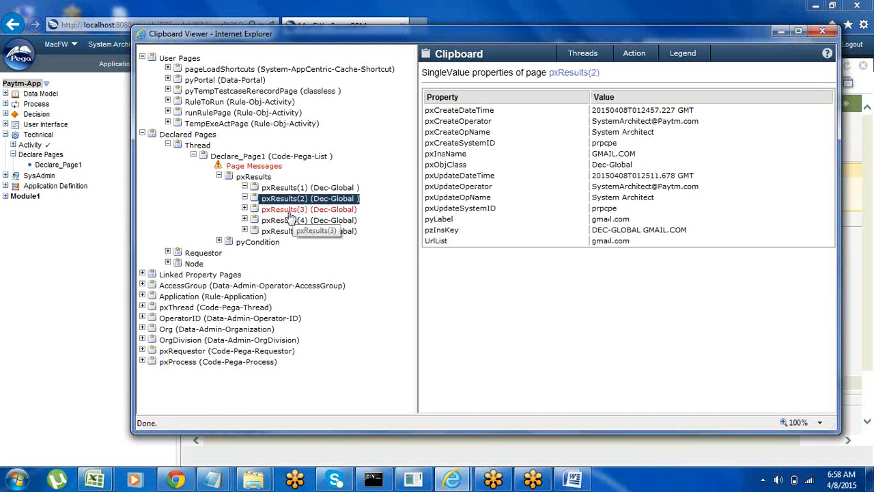
click(292, 217)
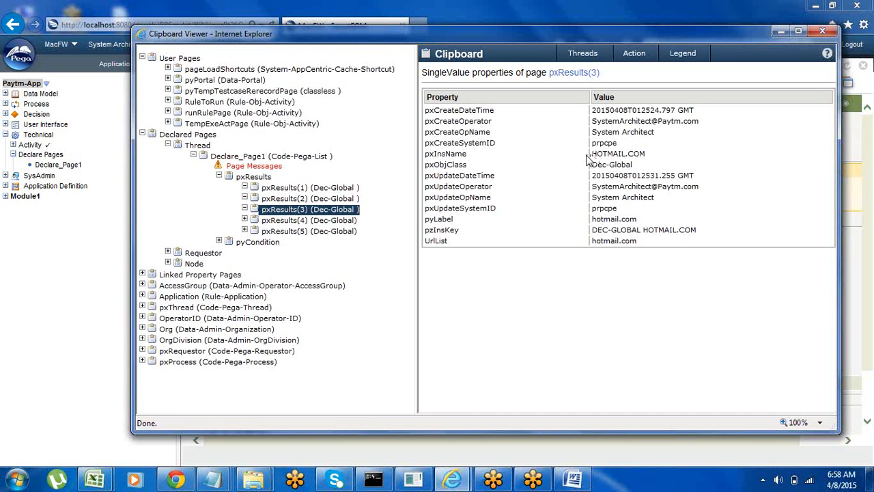
click(333, 222)
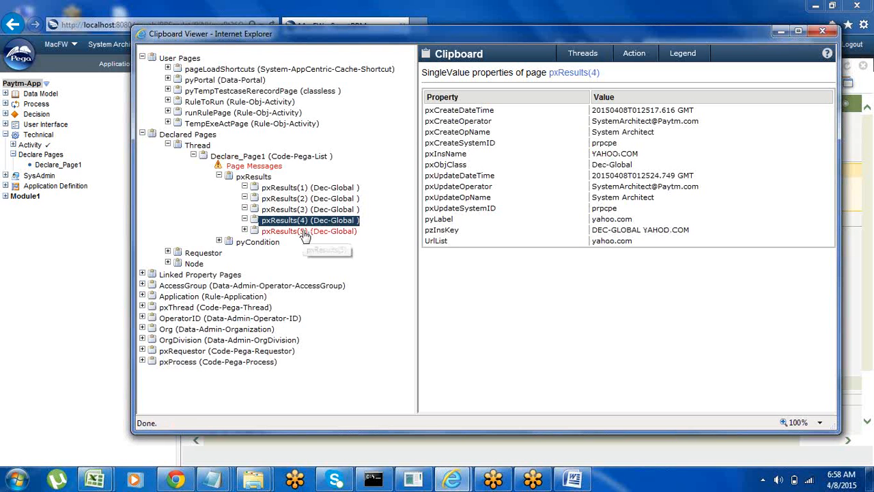
click(305, 232)
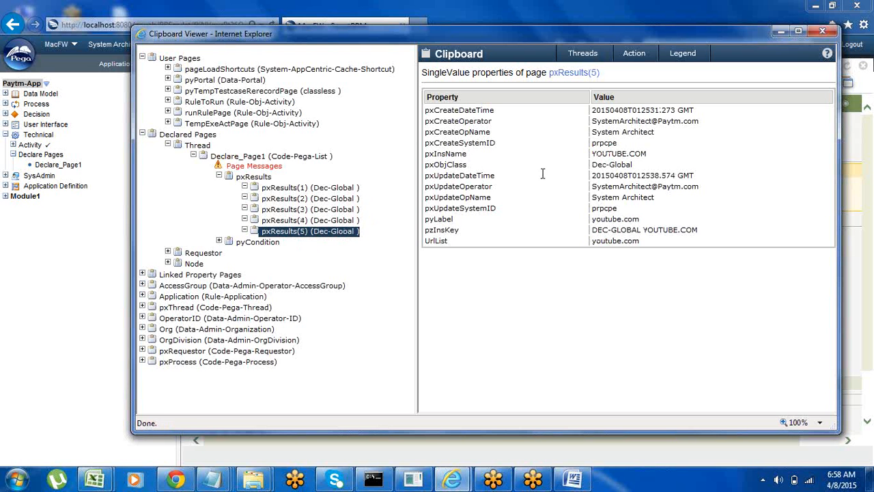
drag(659, 175, 517, 177)
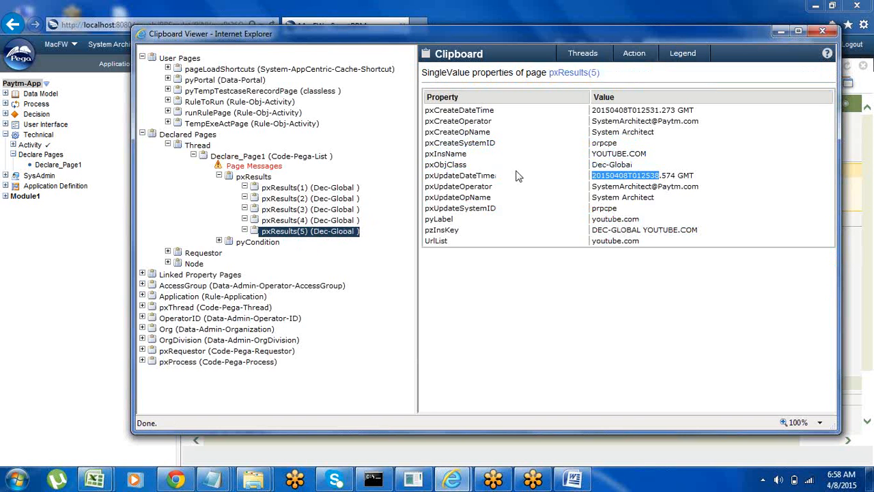
click(823, 35)
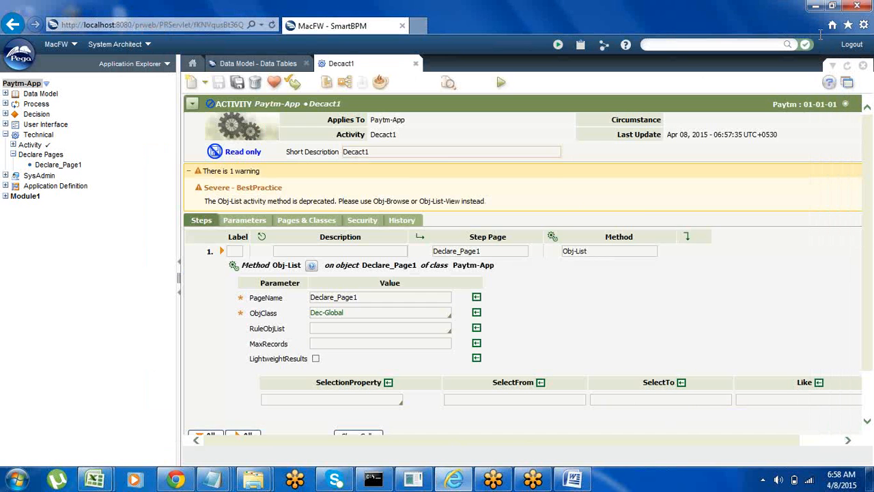
Step: Reopen Declare_Page1 from the Technical category, check it out and set its page scope to Node
click(249, 63)
click(348, 64)
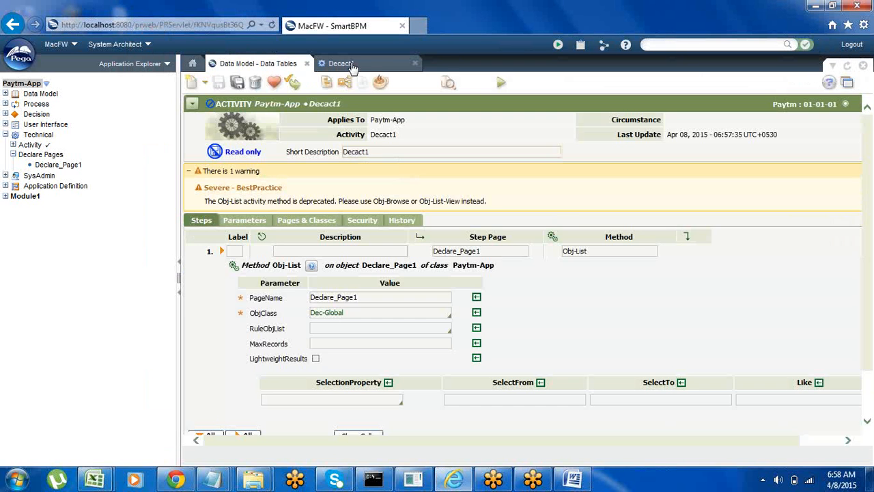
click(62, 166)
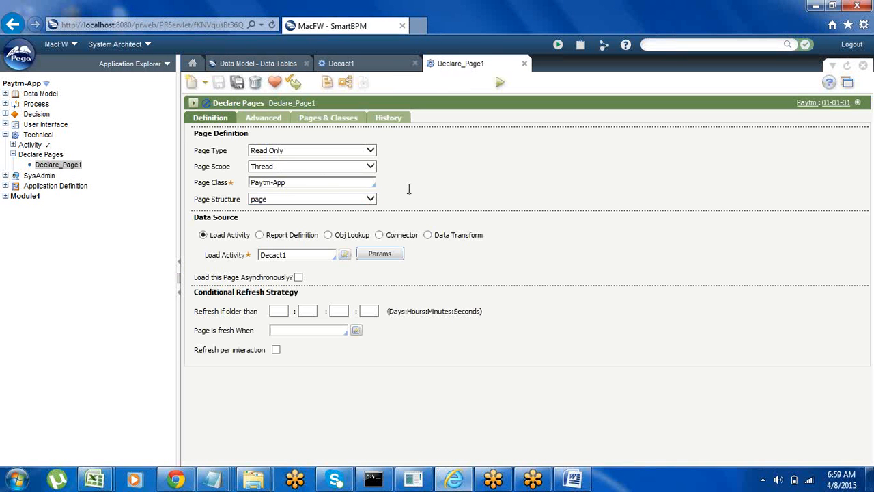
click(294, 84)
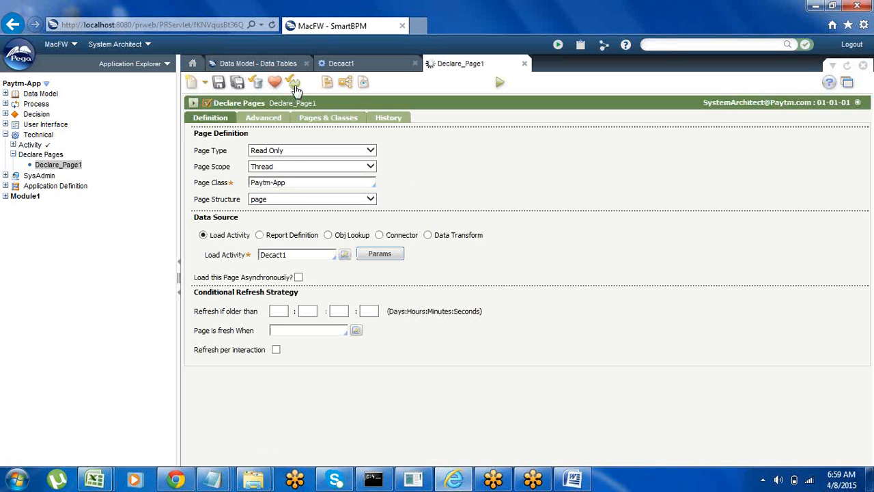
click(285, 168)
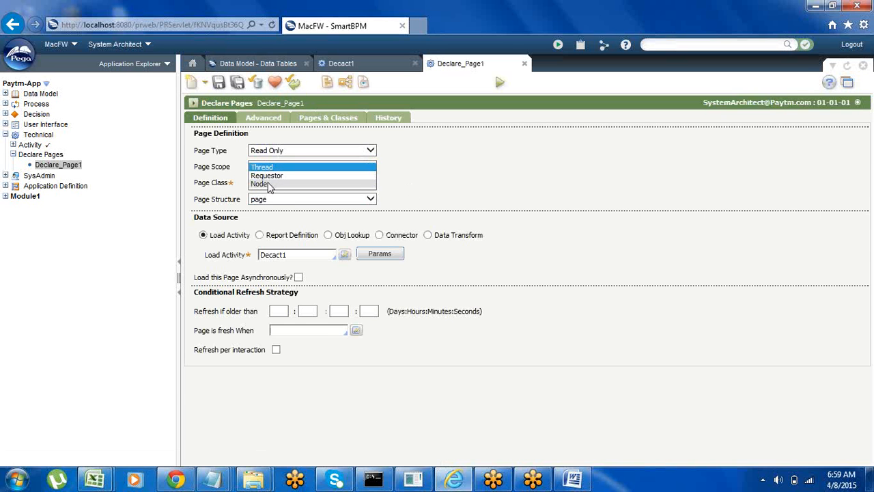
click(267, 184)
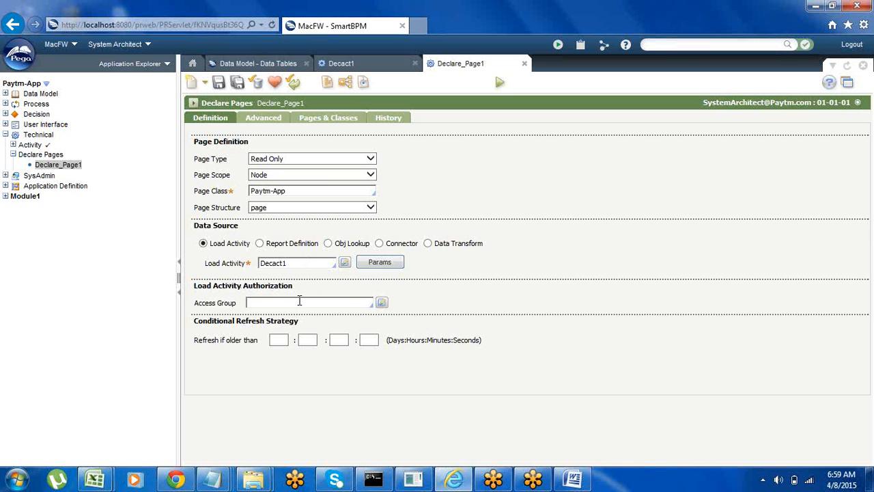
Step: Set the load activity authorization's access group to PaytmApp:SystemArchitects
click(261, 303)
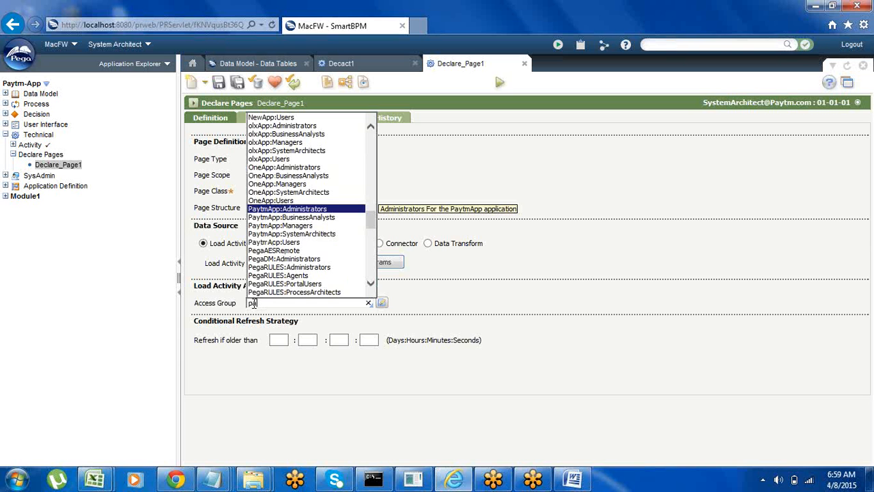
key(Down)
key(Down)
key(Down)
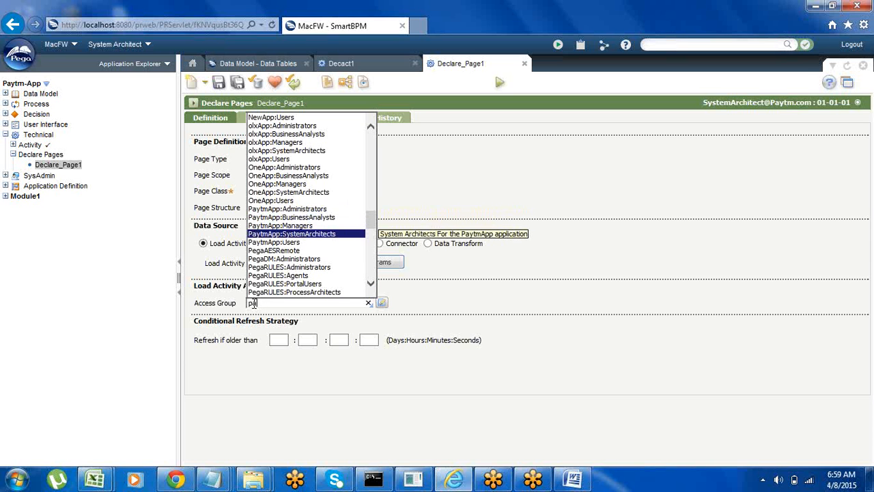
key(Return)
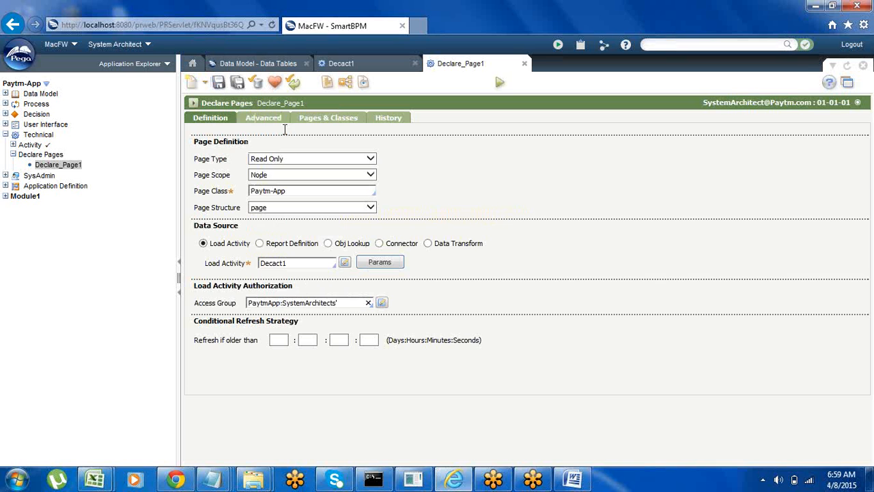
Step: Try to flush Declare_Page1 from its advanced settings and dismiss the flush dialog
click(262, 121)
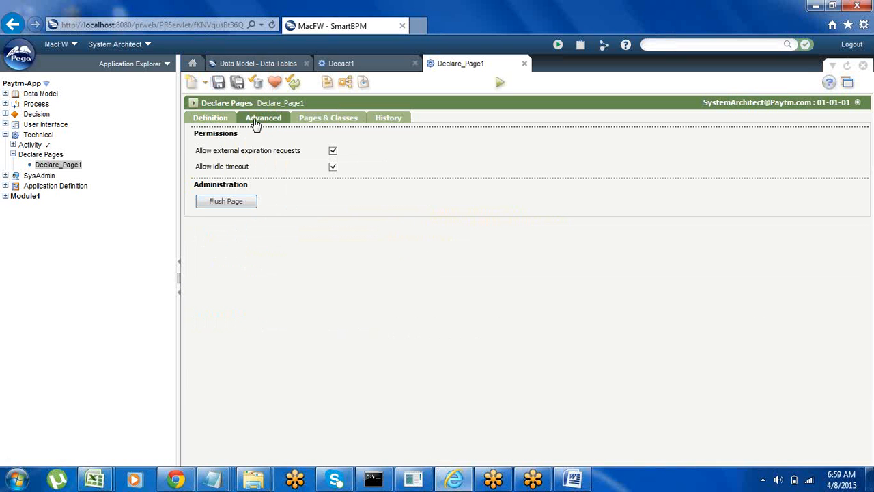
click(220, 201)
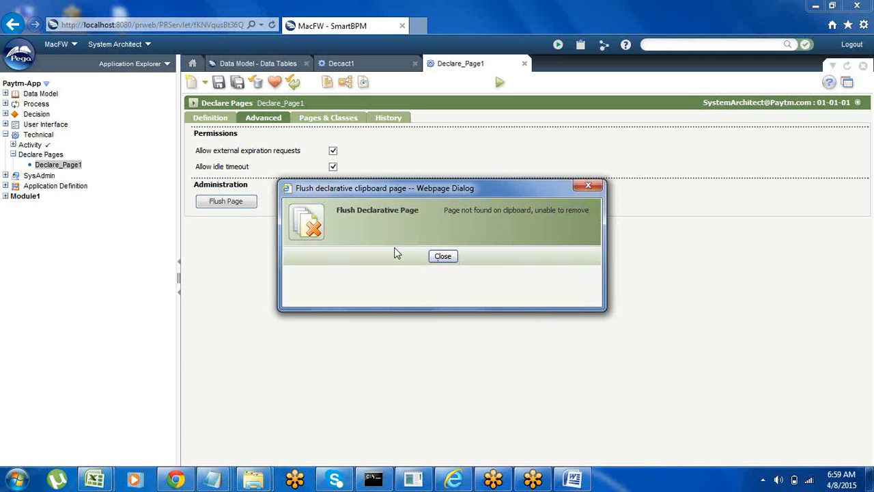
click(588, 185)
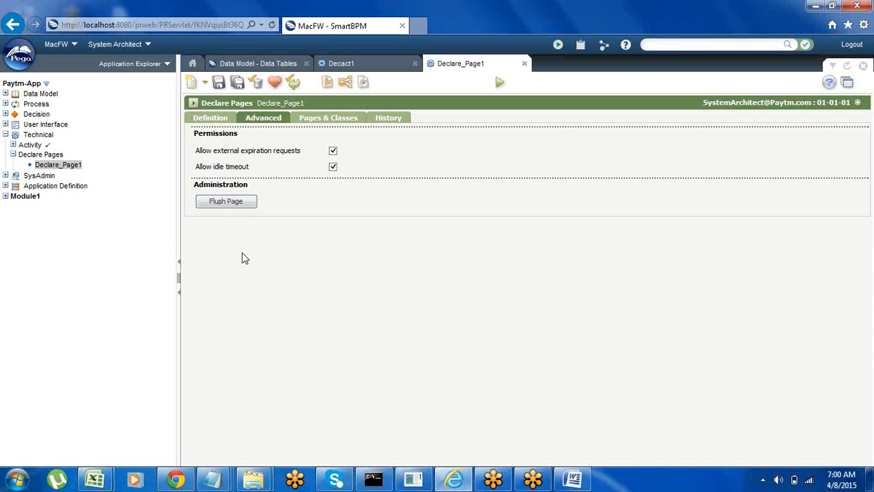
Step: Return to Declare_Page1's definition, save the page, try running it and close the status window
click(212, 119)
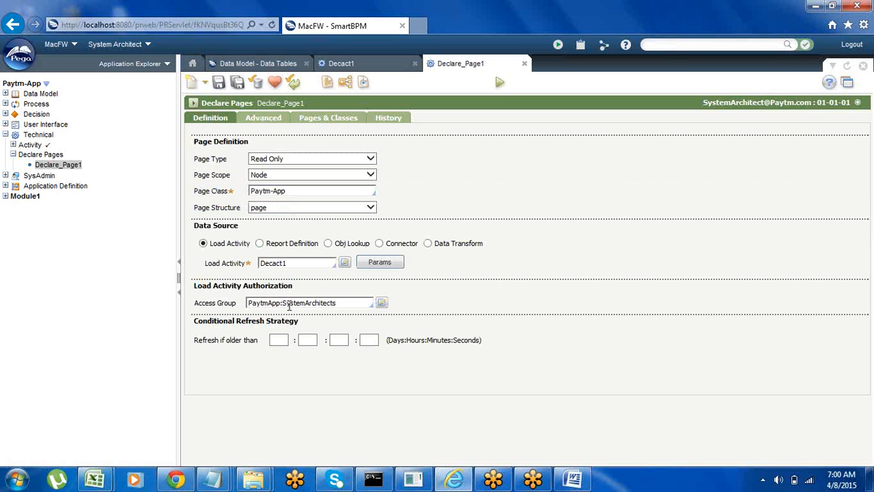
click(218, 82)
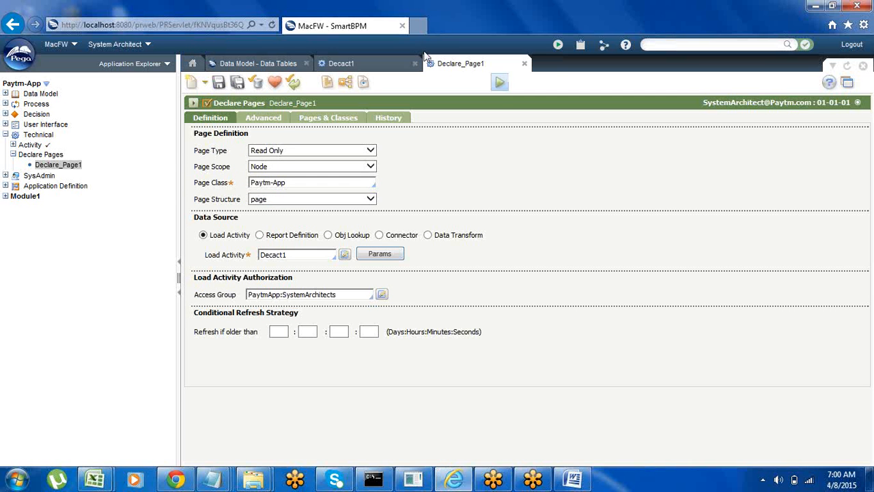
click(499, 83)
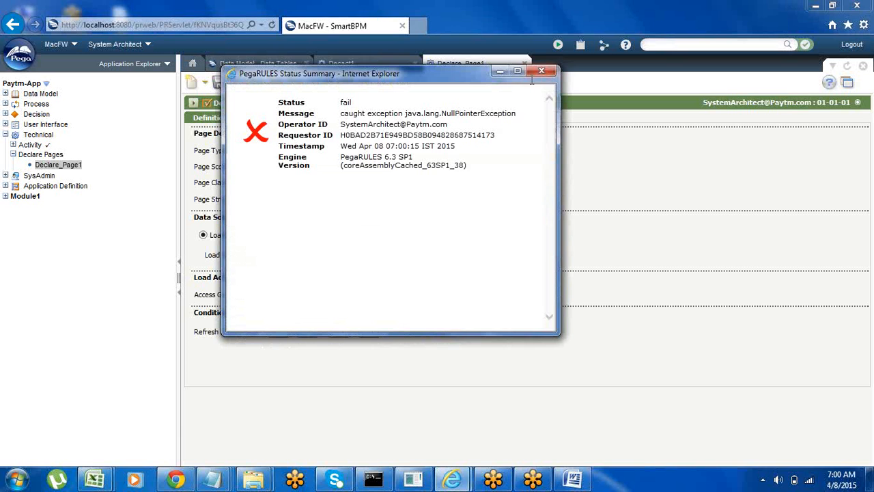
click(539, 73)
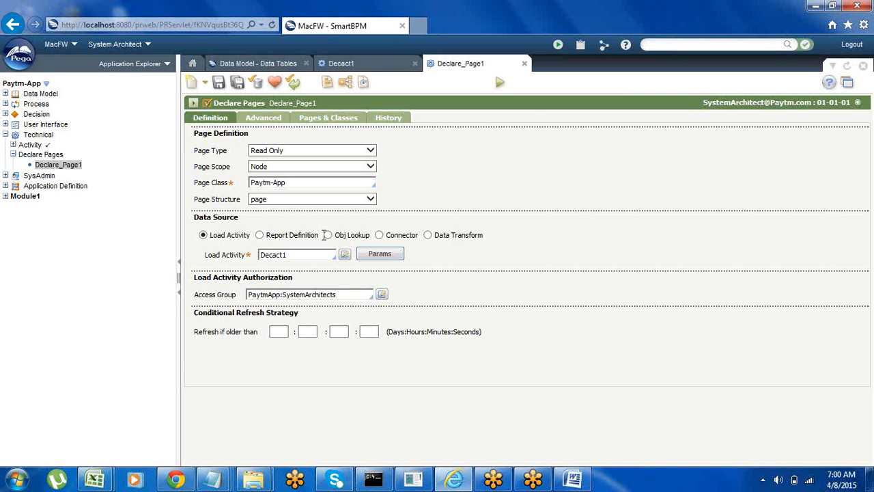
Step: Log out and sign back in with the Paytm system architect's user ID and its saved password
click(851, 46)
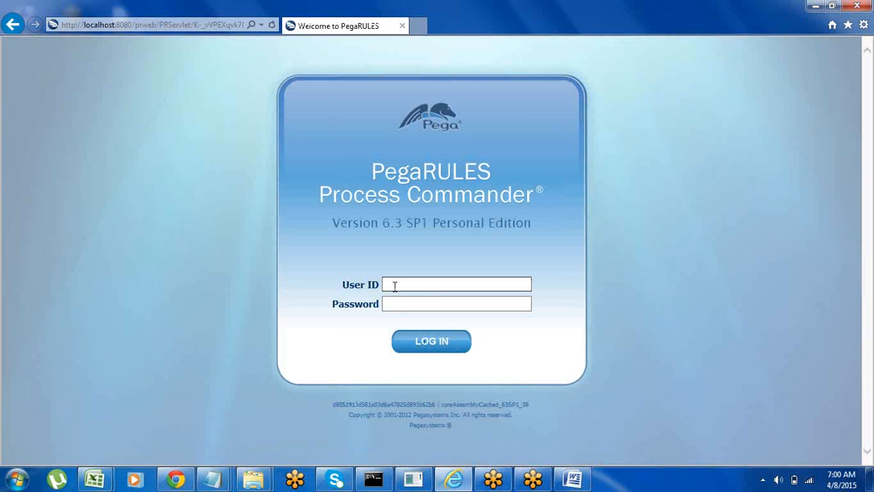
click(395, 285)
text(sys)
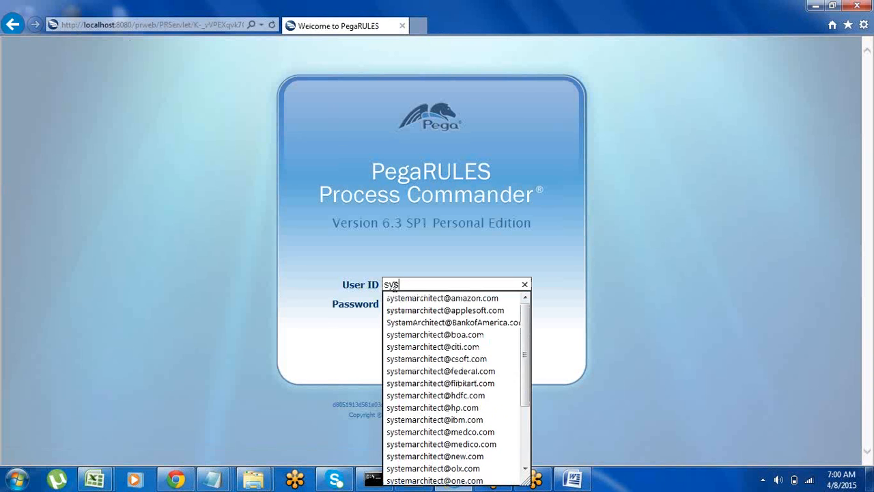
click(527, 425)
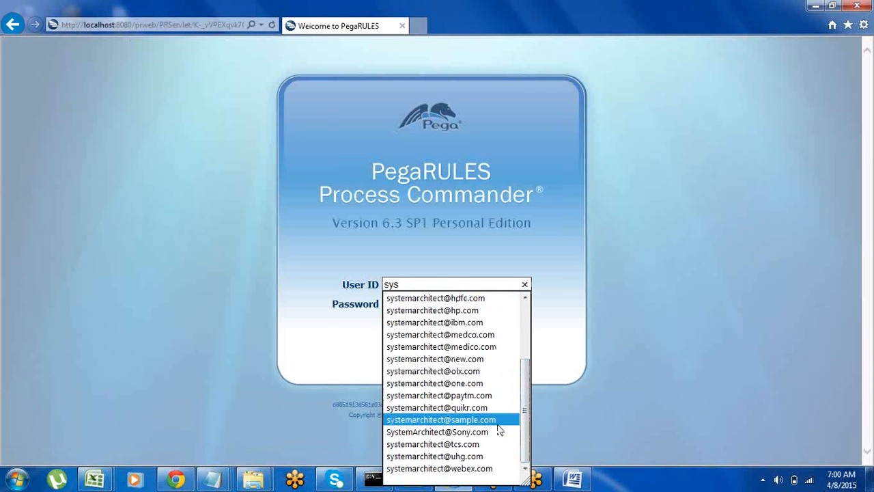
click(458, 396)
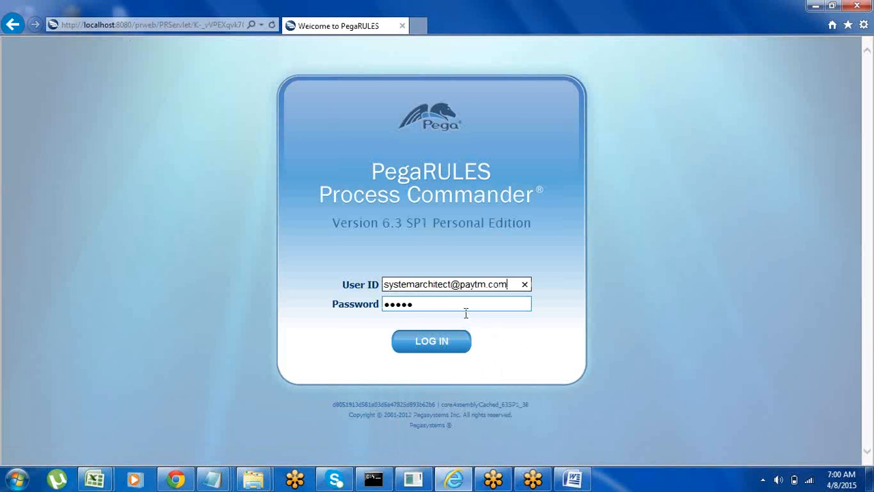
click(423, 353)
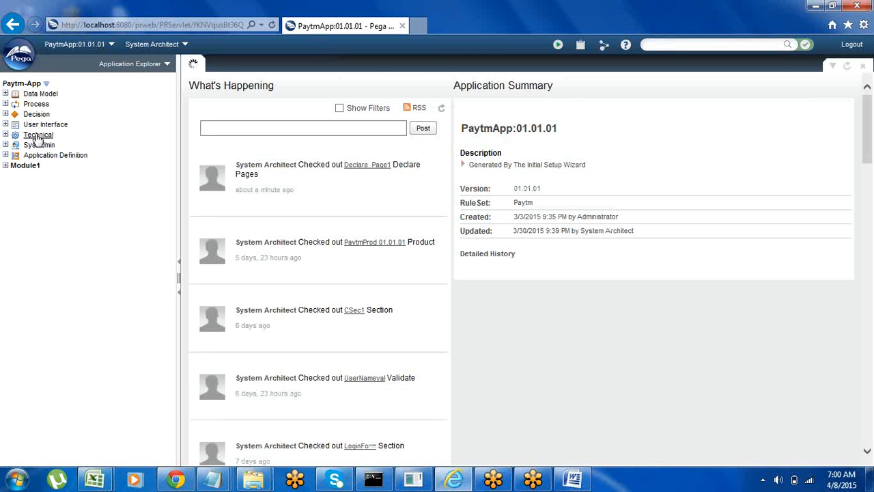
Step: Create a new Technical activity named Tact1 that applies to Paytm-App in ruleset Paytm 01-01-01
right_click(37, 137)
mouse_move(62, 140)
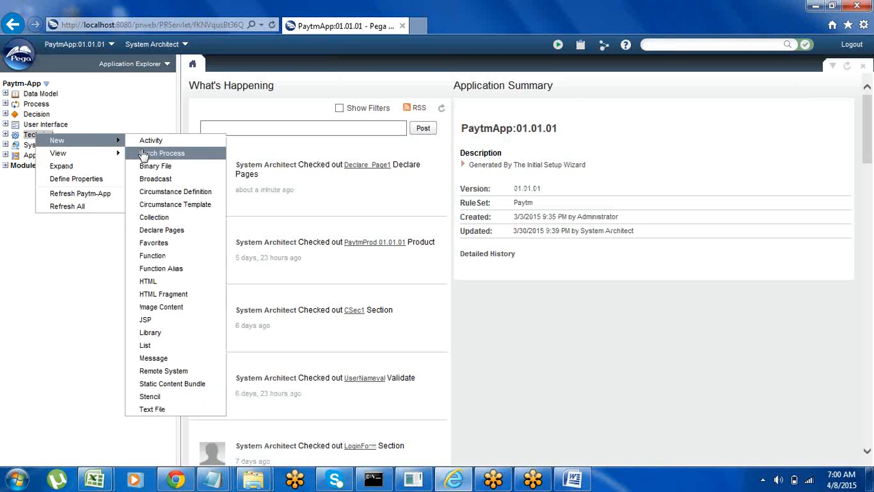
click(153, 141)
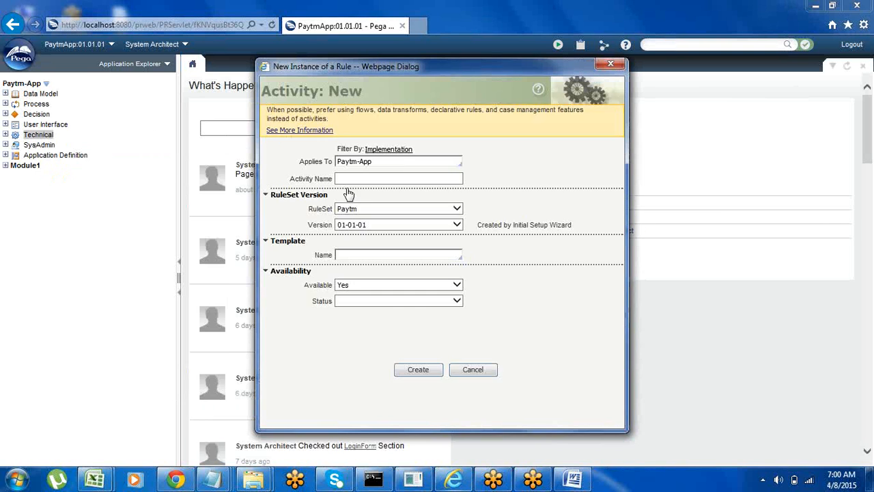
click(359, 177)
text(Tact1)
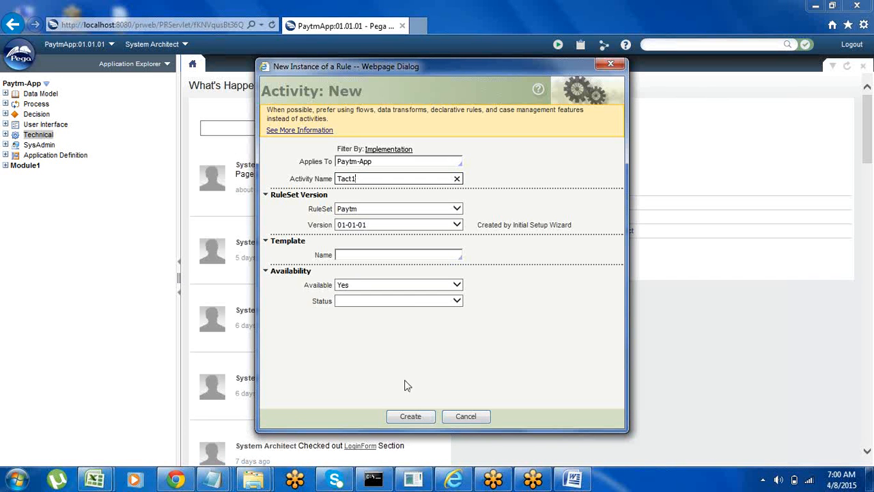
click(411, 416)
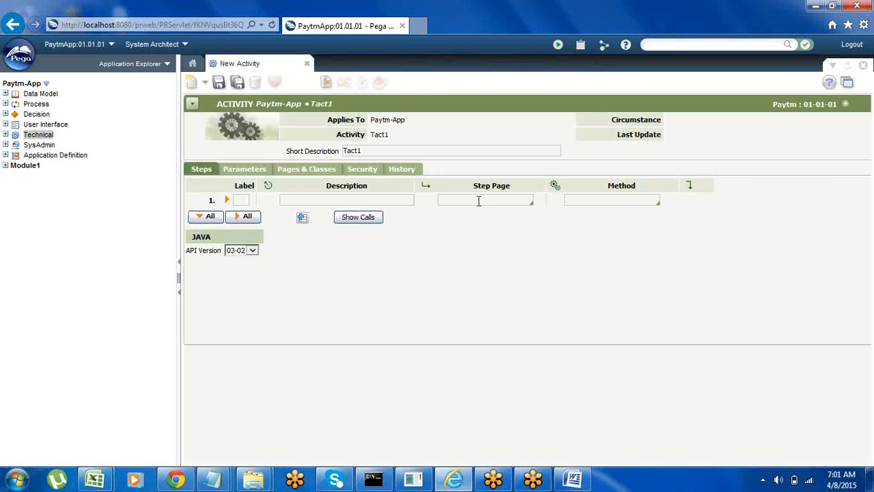
Step: Set the activity's first step to the Page-New method on step page Declare_Page1 and save the activity
click(478, 201)
text(Declare_Page1)
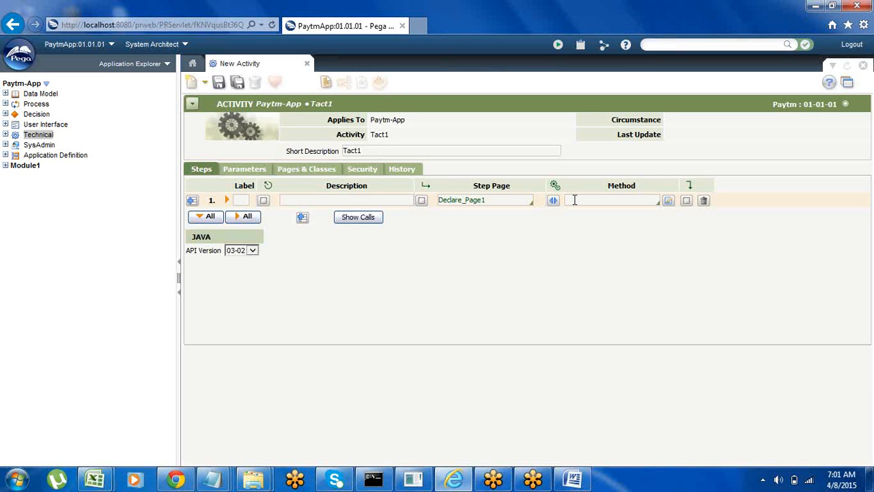
text(pa)
key(Down)
key(Down)
key(Down)
key(Down)
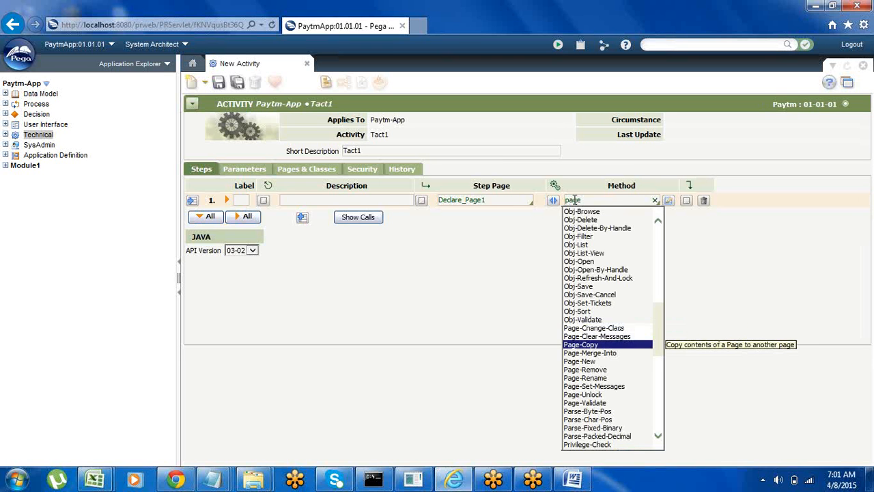
key(Return)
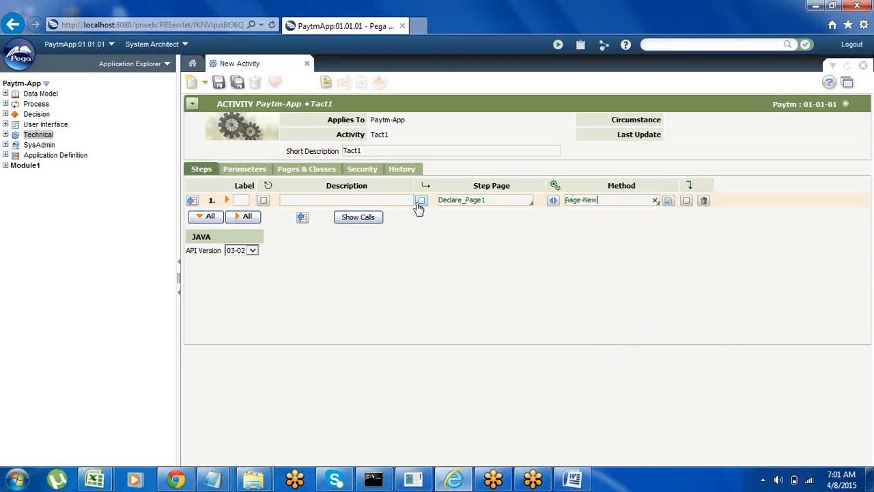
click(219, 83)
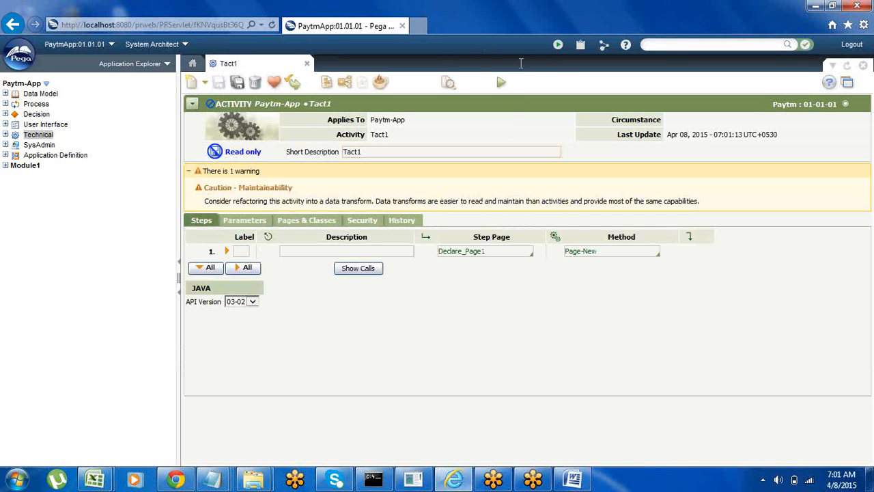
Step: Run Tact1 with an empty test page and close the result and run windows
click(501, 82)
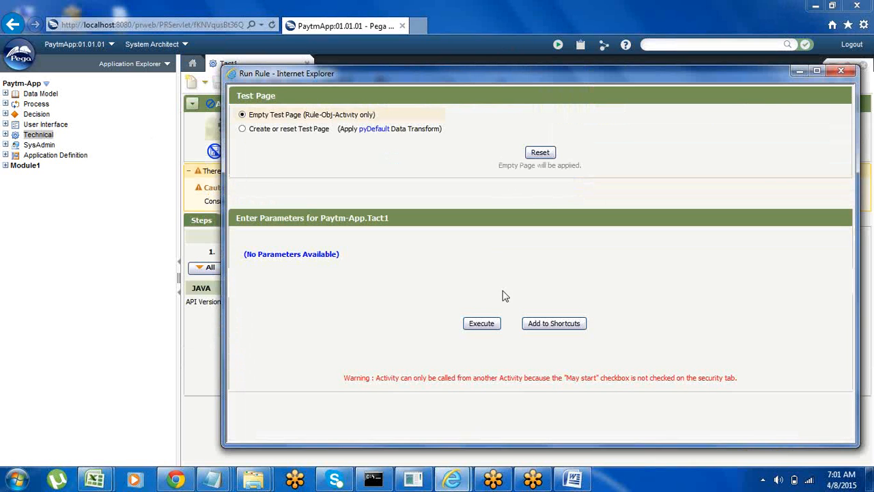
click(481, 323)
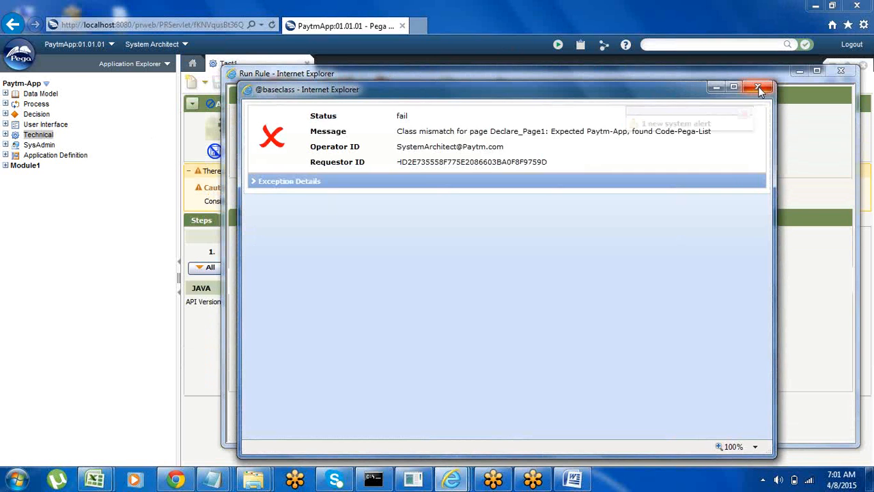
click(757, 91)
click(842, 71)
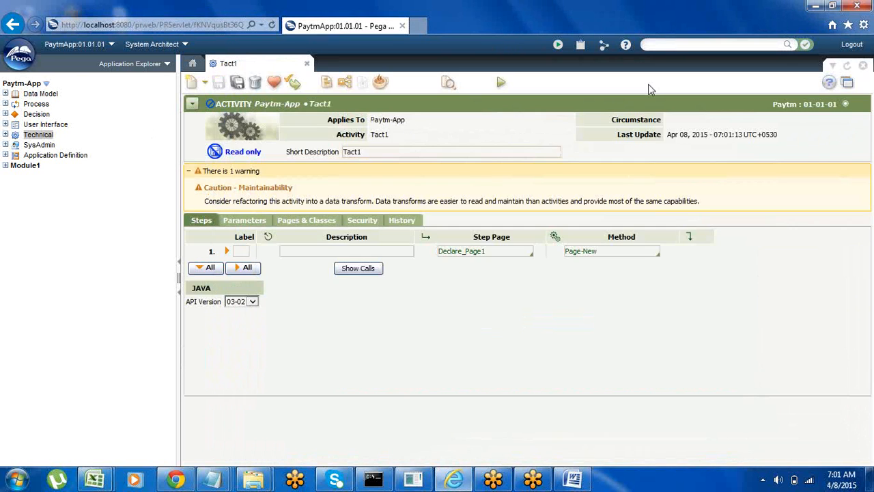
Step: Examine the pxResults entries of the node-level Declare_Page1 in the clipboard
click(580, 46)
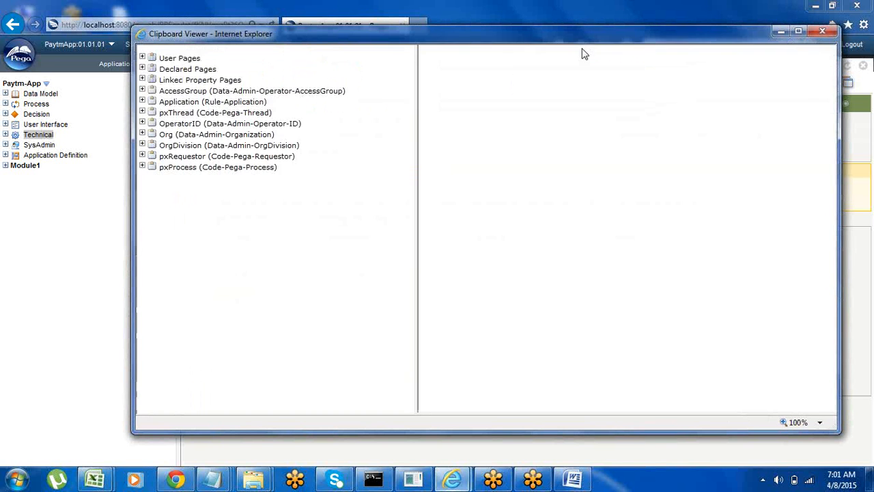
click(143, 135)
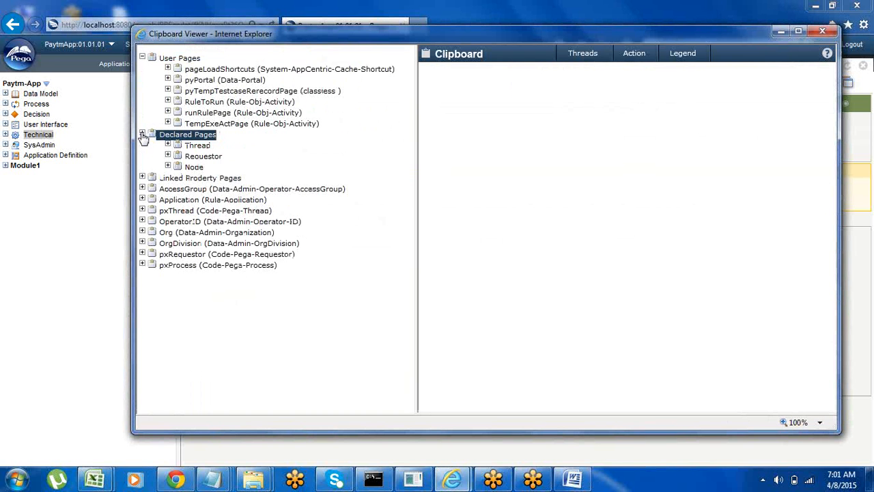
click(168, 167)
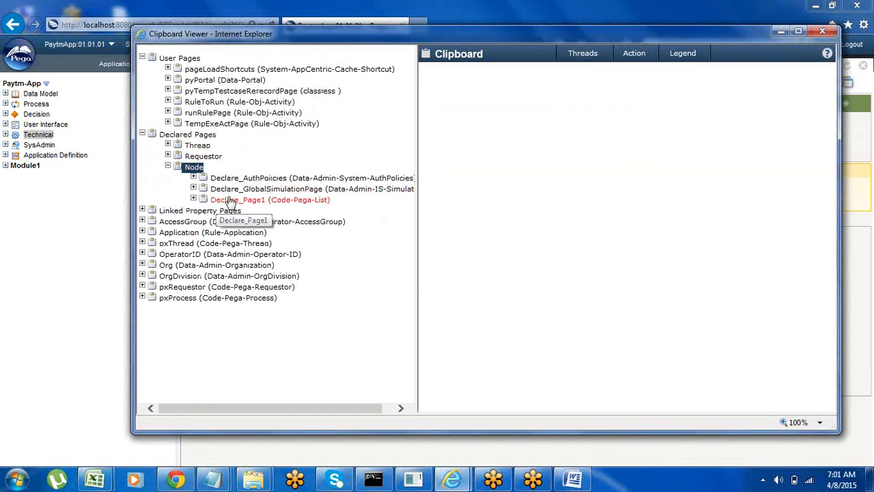
click(194, 199)
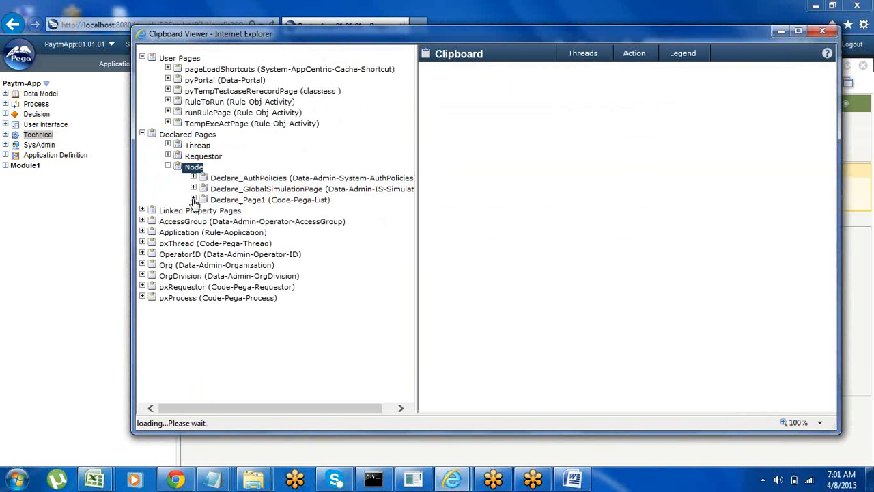
click(228, 219)
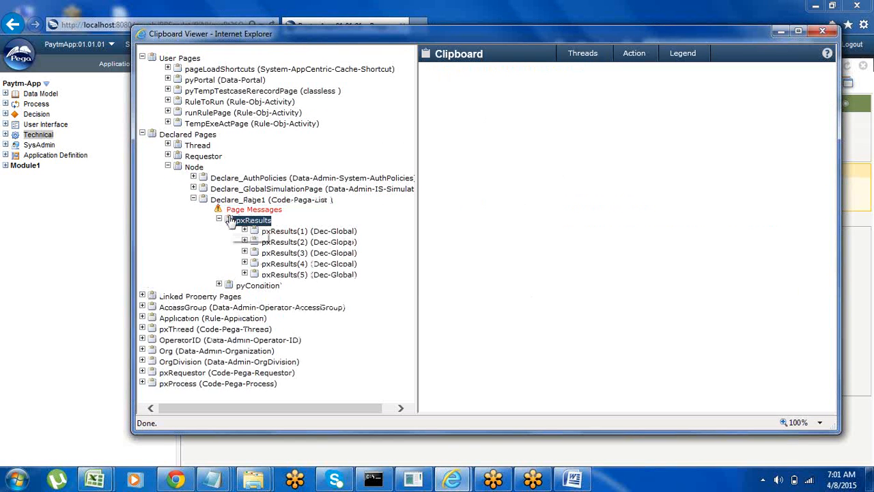
click(296, 235)
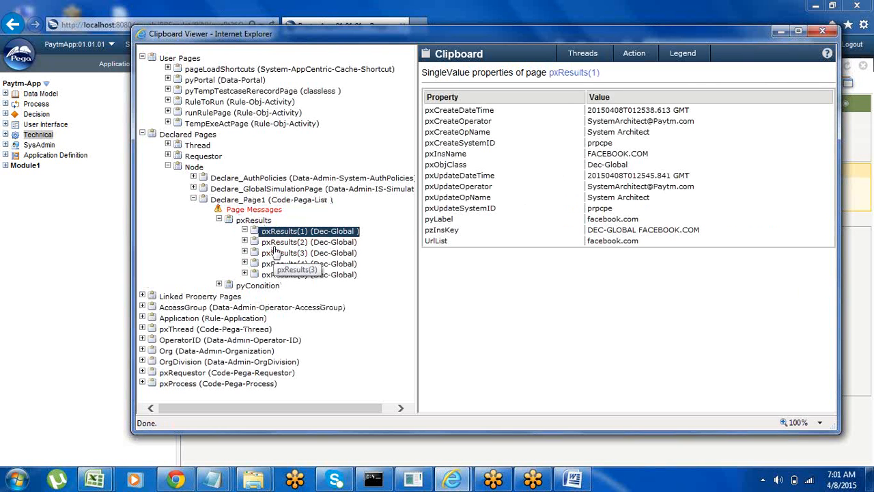
click(277, 242)
click(280, 254)
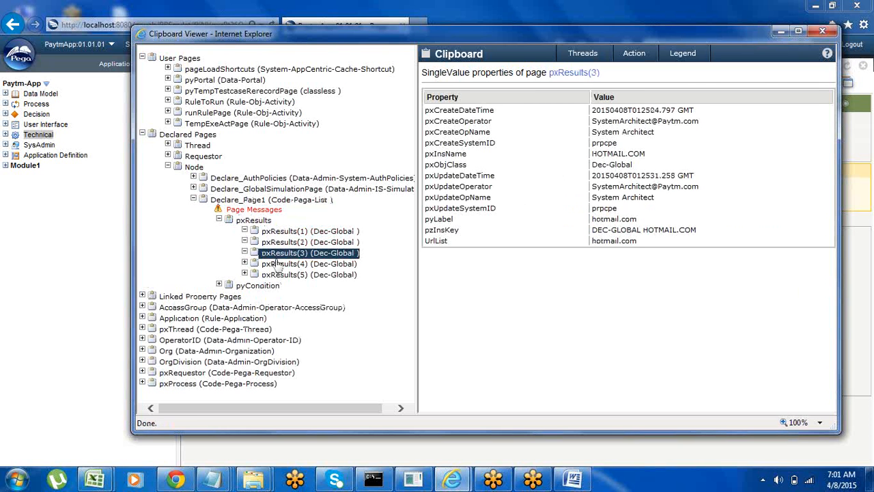
click(280, 273)
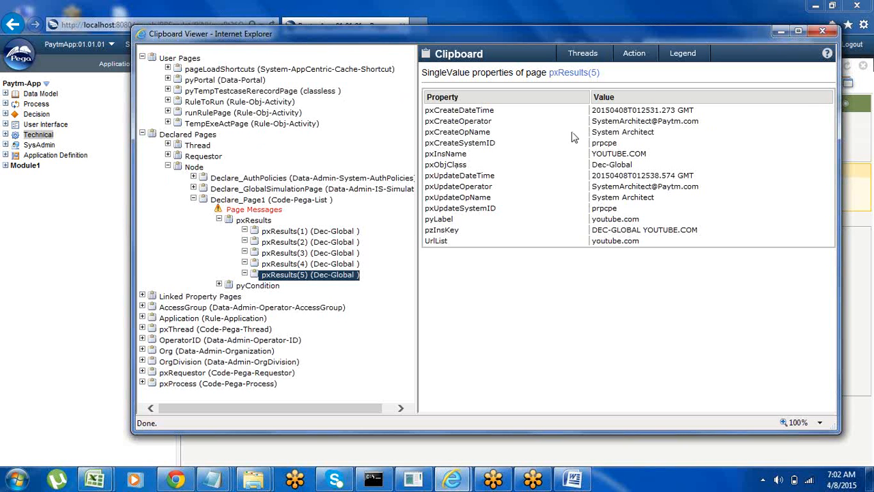
Step: Review the properties of pxResults(1) through pxResults(5) under the node-level Declare_Page1 and close the clipboard viewer
click(275, 232)
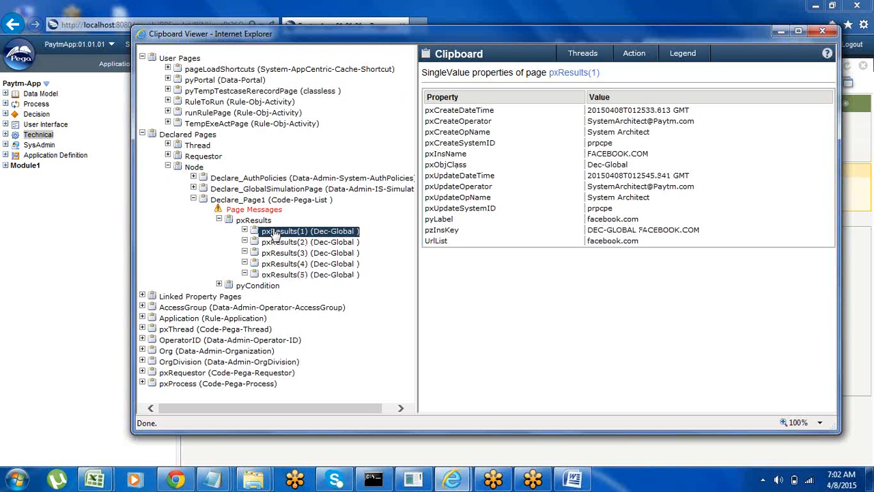
click(287, 243)
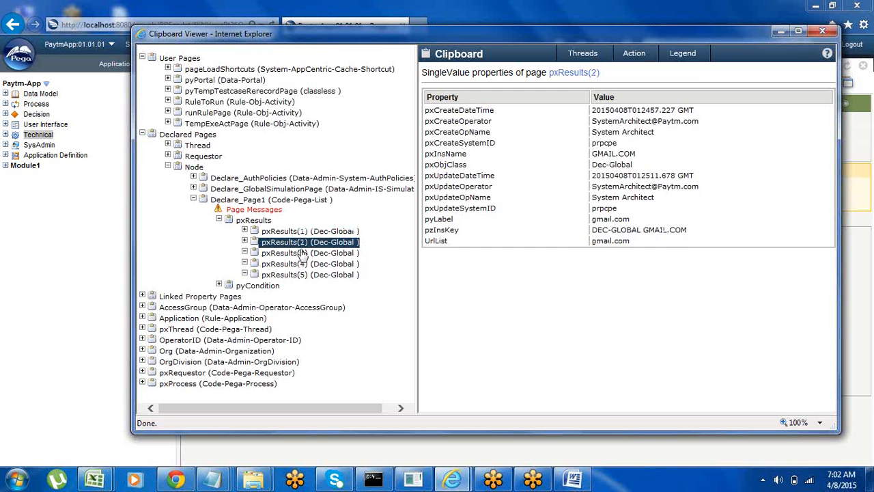
click(286, 254)
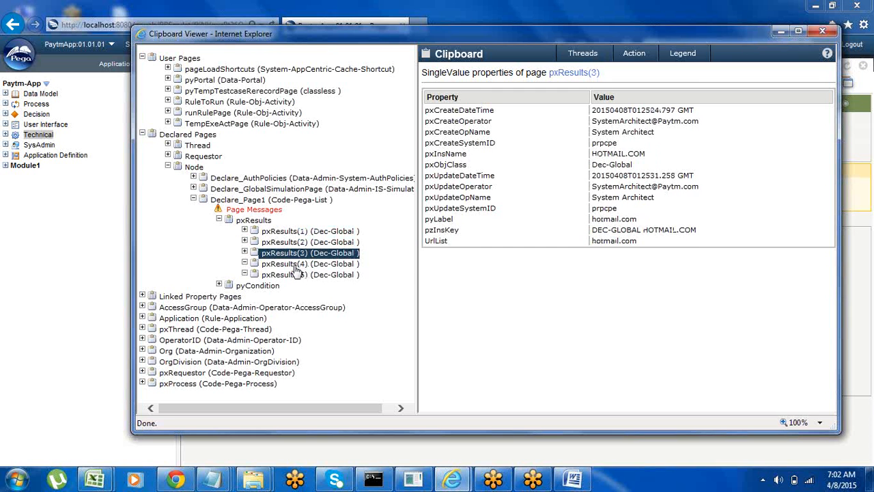
click(294, 265)
click(292, 275)
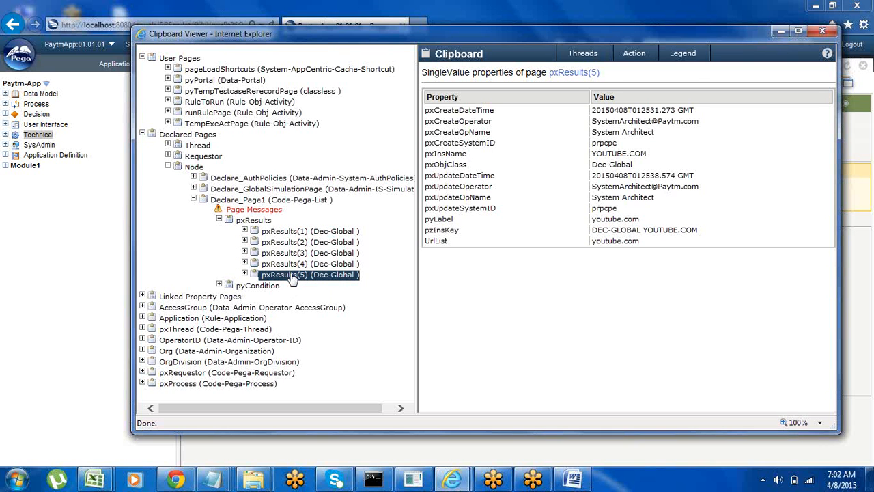
click(821, 32)
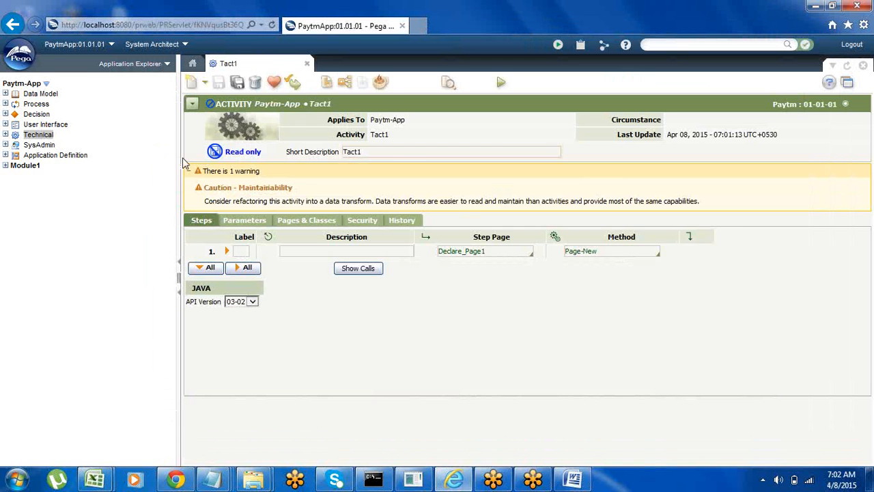
Step: Close the Tact1 activity and refresh the entire Paytm-App rule tree
click(306, 64)
right_click(73, 204)
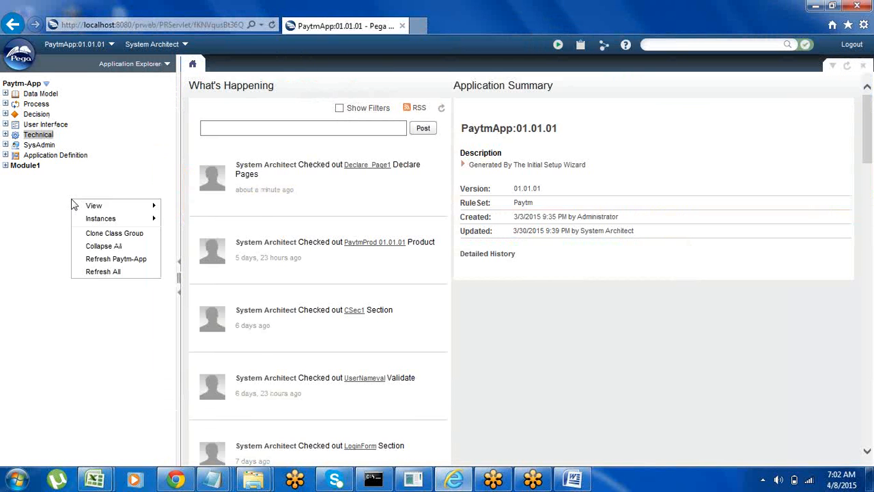
click(115, 272)
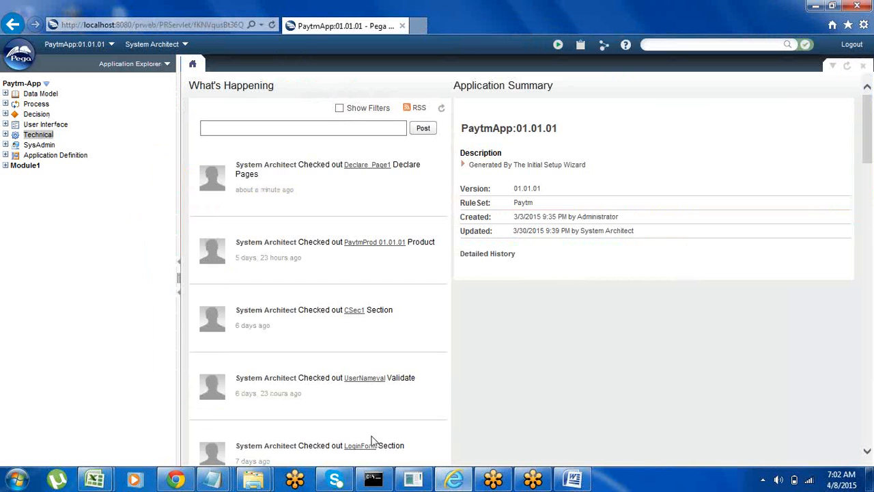
Step: Switch to the Word notes and add the line "Tracer ---" on the next page, after the System Manged line
click(572, 481)
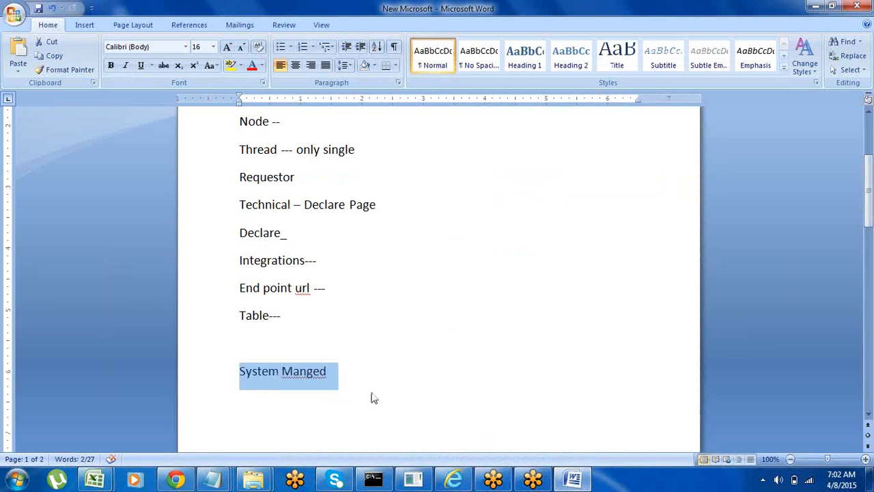
click(333, 372)
key(Return)
key(Return)
key(Return)
key(Return)
key(Return)
key(Return)
key(Return)
key(Return)
key(Return)
key(Return)
key(Return)
key(Return)
key(Return)
key(Return)
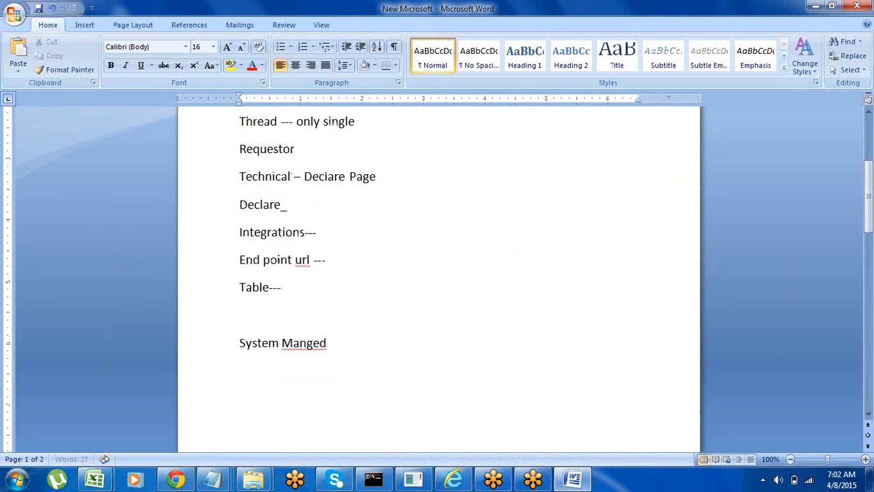
key(Return)
key(Return)
key(Return)
key(Return)
key(Return)
key(Return)
key(Return)
key(Return)
key(Return)
key(Return)
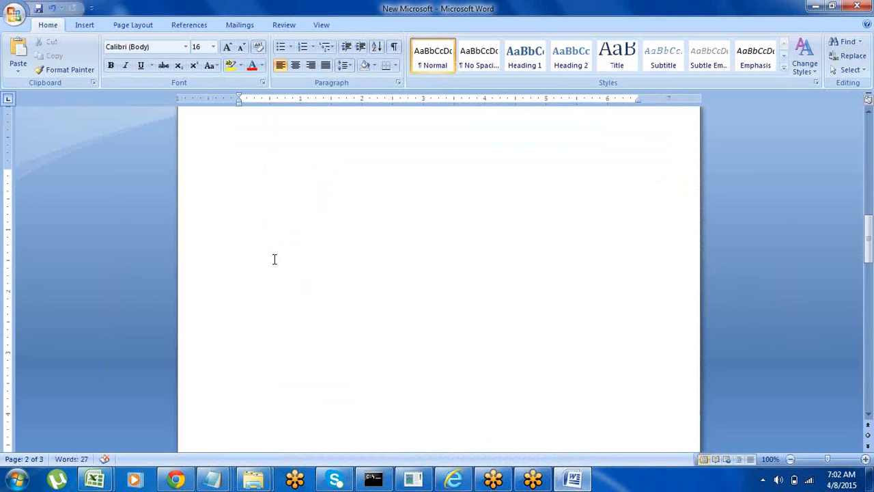
click(223, 148)
key(Right)
text(Tracer ---)
click(213, 223)
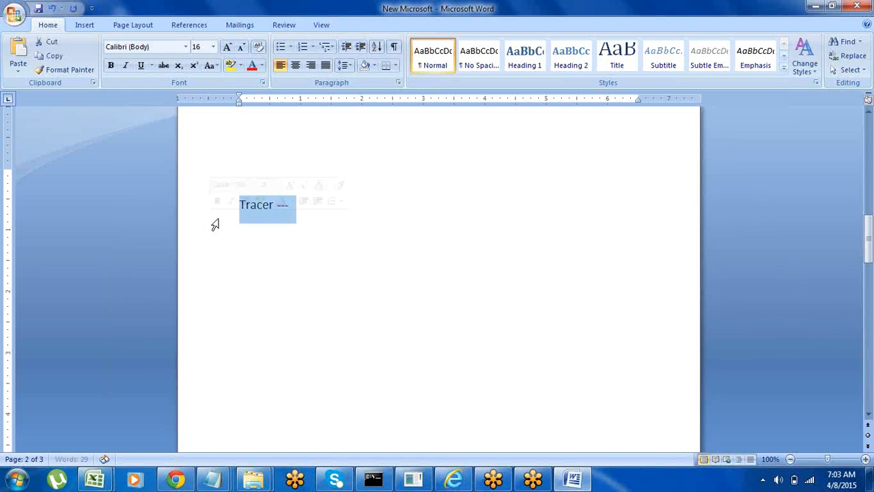
click(295, 230)
click(311, 205)
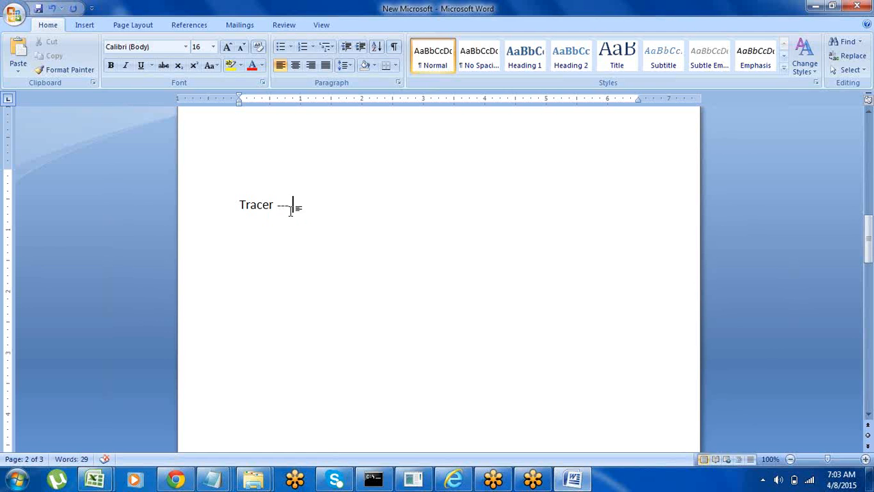
Step: Switch back to Pega in Internet Explorer, open the Tracer, and look over its trace options without changing them
click(456, 480)
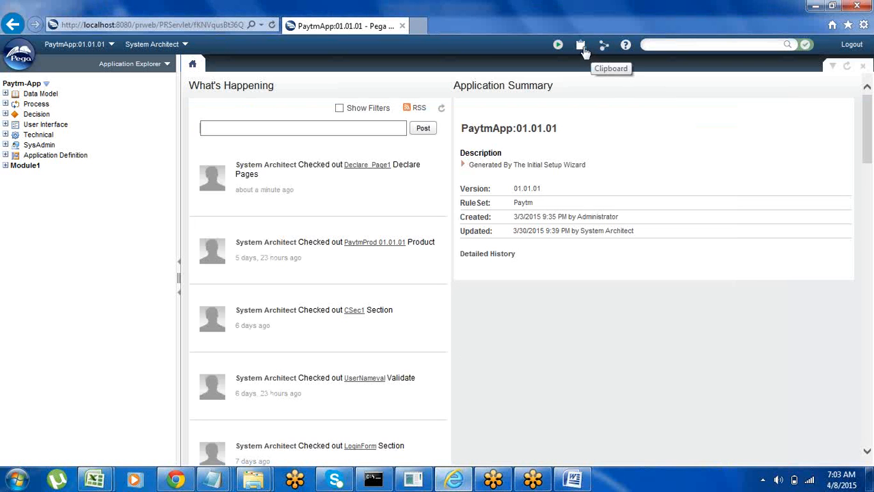
click(605, 46)
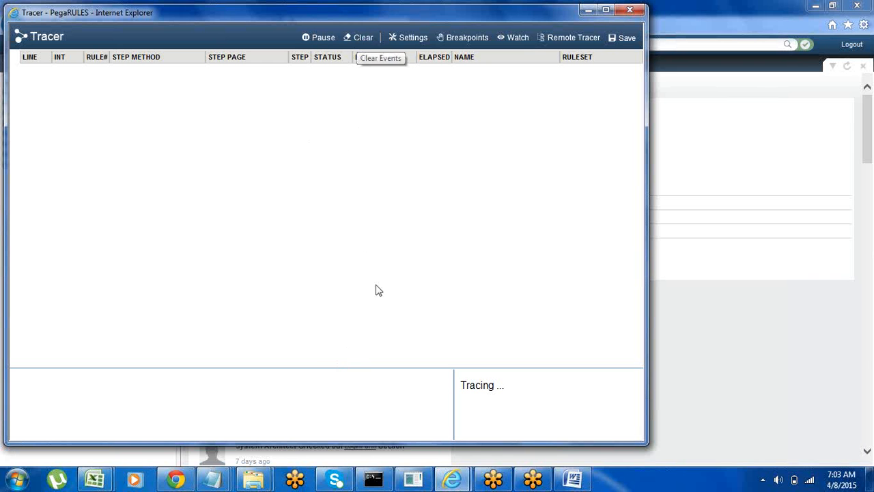
click(404, 43)
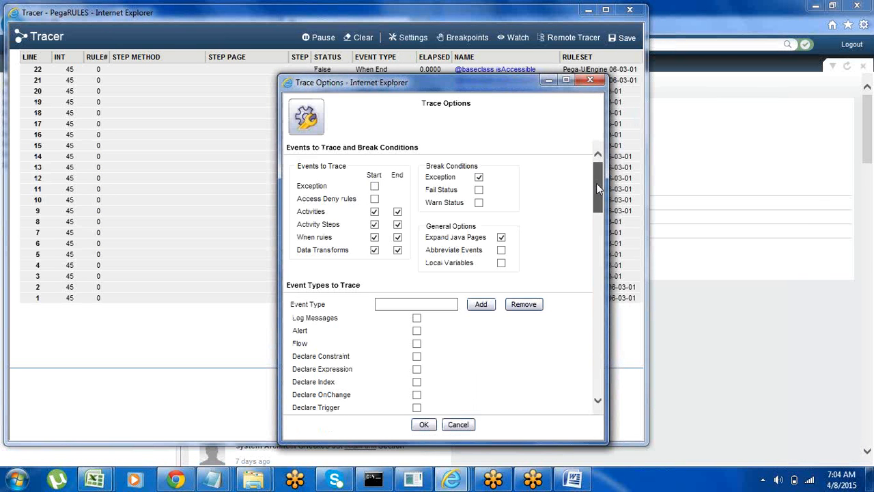
mouse_move(596, 183)
mouse_down()
mouse_move(606, 262)
mouse_move(604, 160)
mouse_up()
click(590, 80)
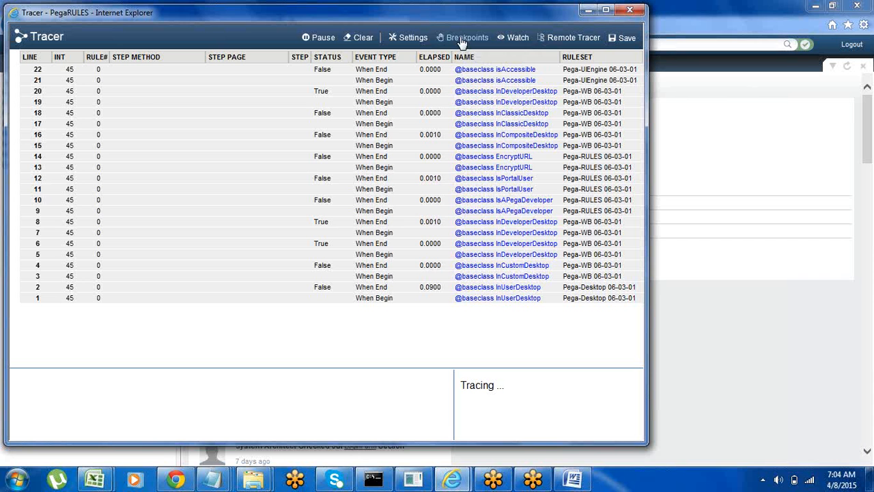
Step: Examine the Tracer's breakpoint options, trying step 7 as where to break, and close them without adding a breakpoint
click(462, 40)
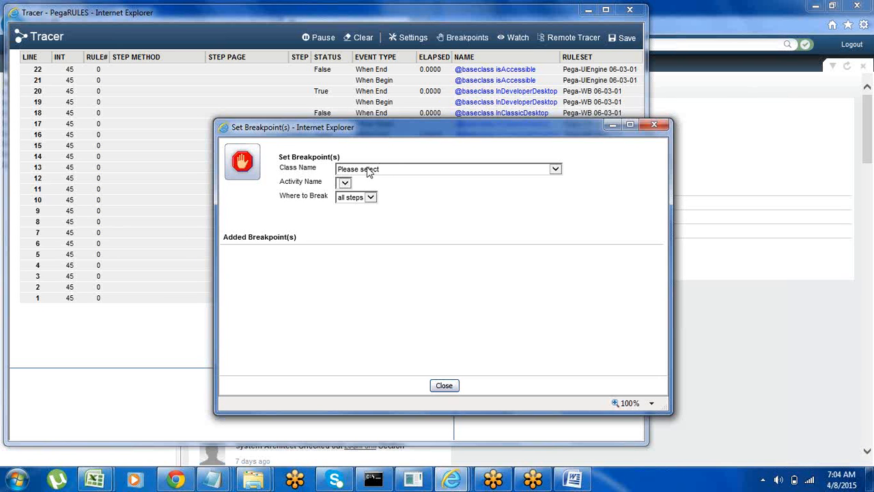
click(370, 197)
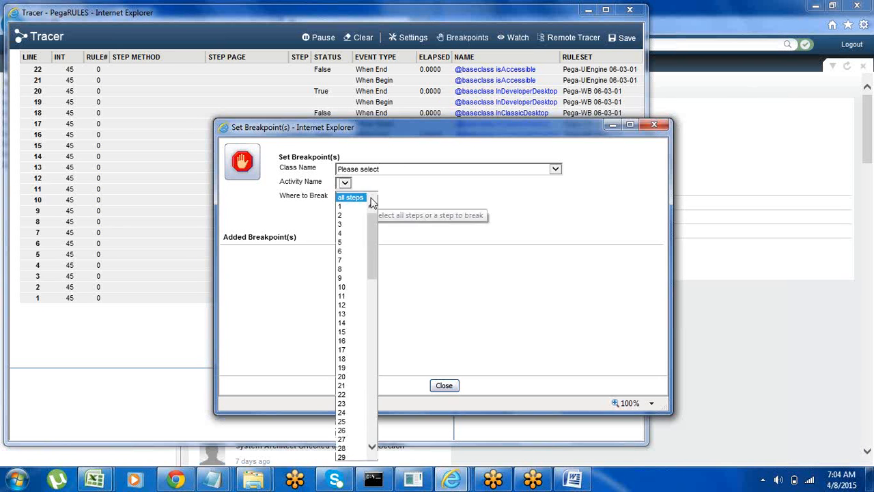
click(349, 263)
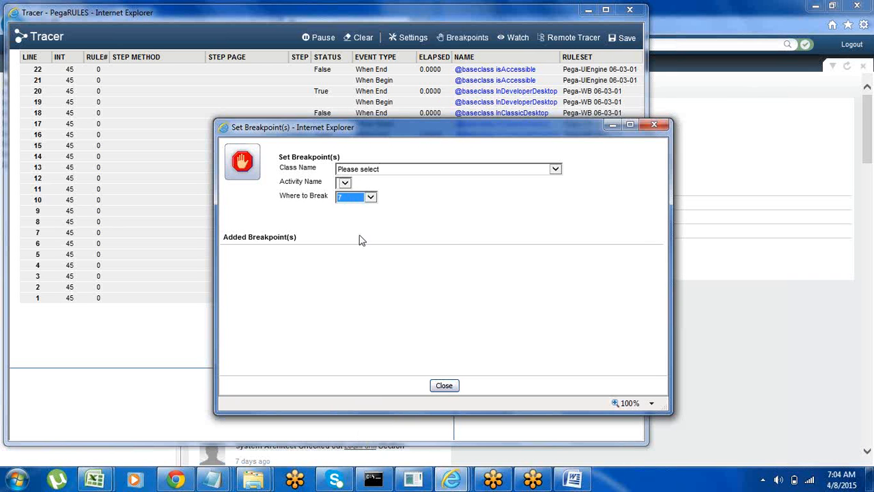
click(443, 386)
click(470, 38)
click(654, 124)
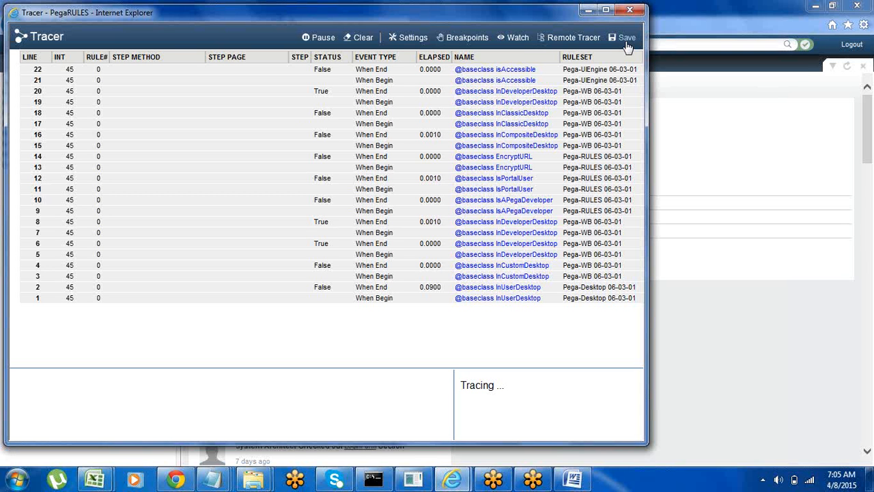
Step: In the Tracer settings, enable all event types from Log Messages through DB Cache for tracing
click(408, 39)
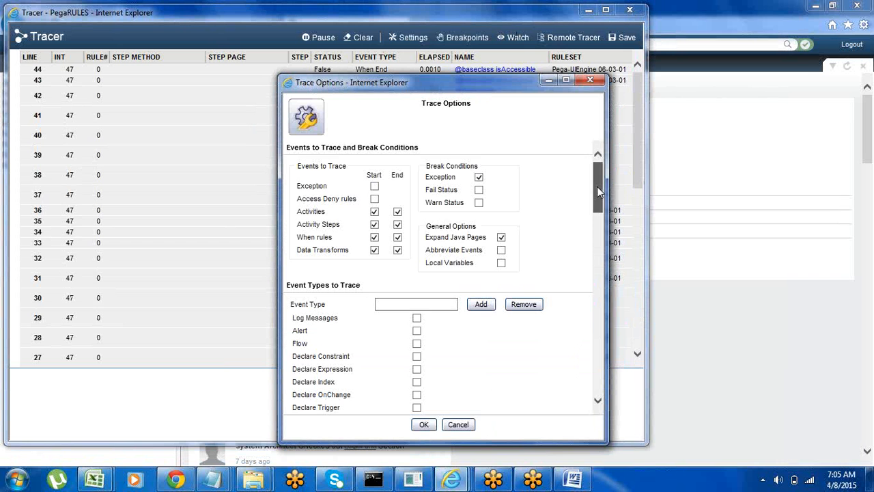
drag(596, 186, 602, 214)
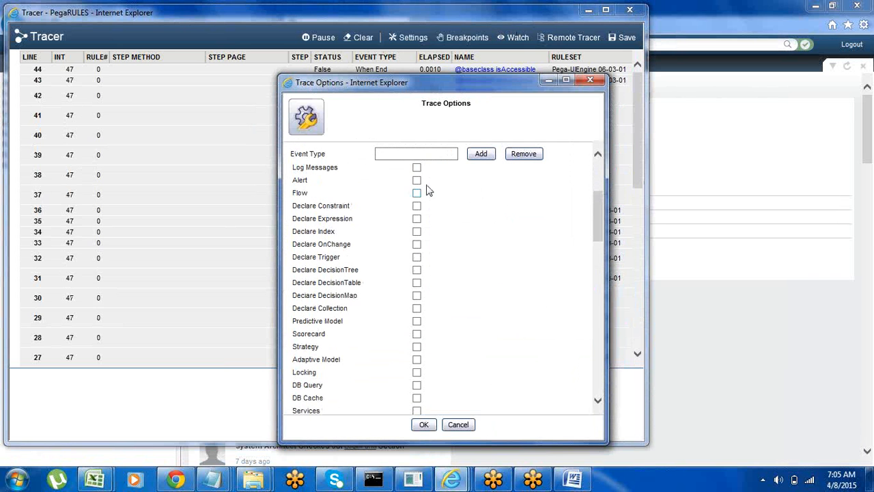
click(416, 168)
click(417, 192)
click(417, 205)
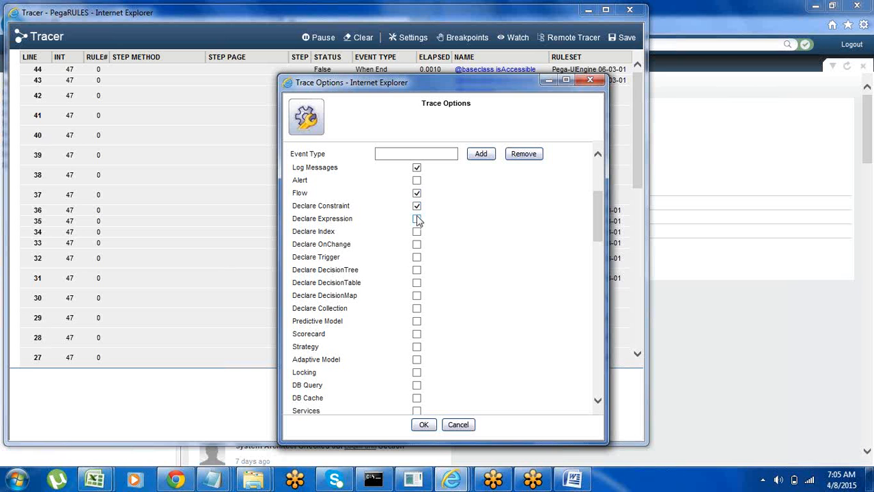
click(417, 180)
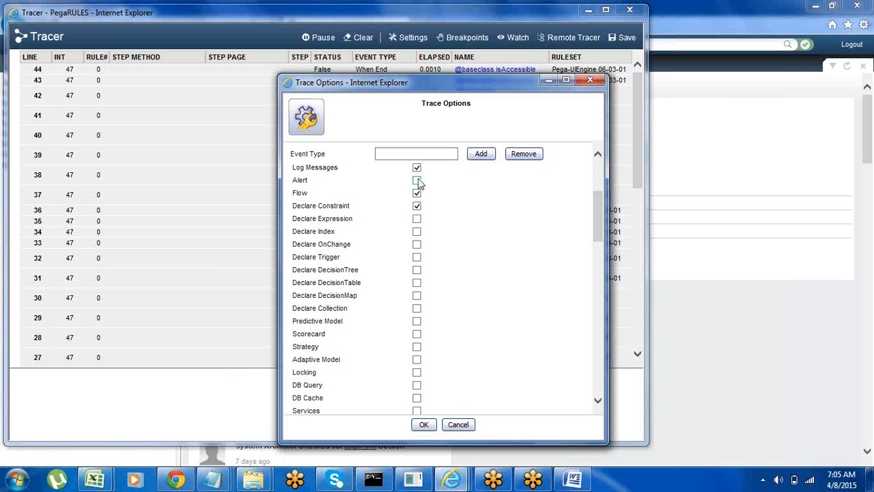
click(417, 232)
click(416, 244)
click(416, 219)
click(417, 258)
click(417, 270)
click(417, 283)
click(417, 296)
click(416, 309)
click(417, 322)
click(417, 334)
click(416, 347)
click(417, 372)
click(417, 385)
click(416, 399)
Step: Enable the remaining event types from Services through Async DP Load, including Stream Rules, Parse Rules and Declare Pages
scroll(599, 406, down, 6)
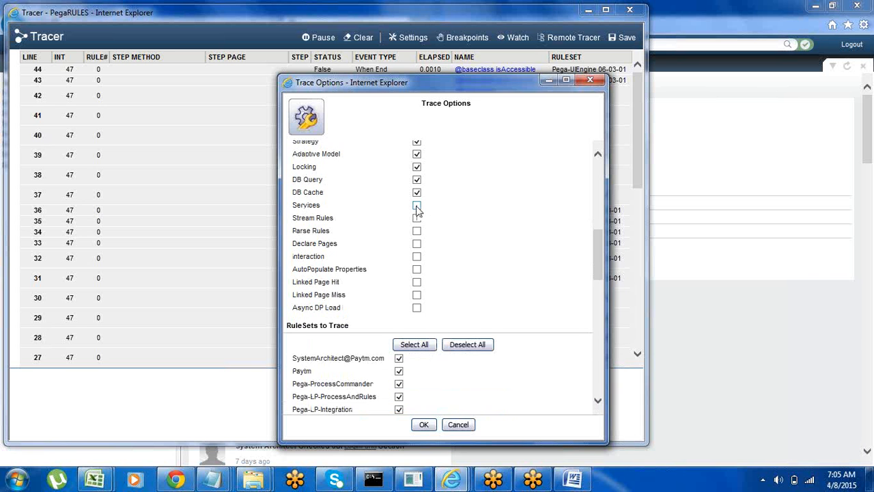
click(416, 207)
click(417, 218)
click(417, 230)
click(417, 246)
click(417, 269)
click(417, 284)
click(417, 298)
click(417, 309)
Step: Set Max Trace Events to Display to 200, apply the trace options, and clear the traced events before minimizing the Tracer
scroll(601, 328, down, 3)
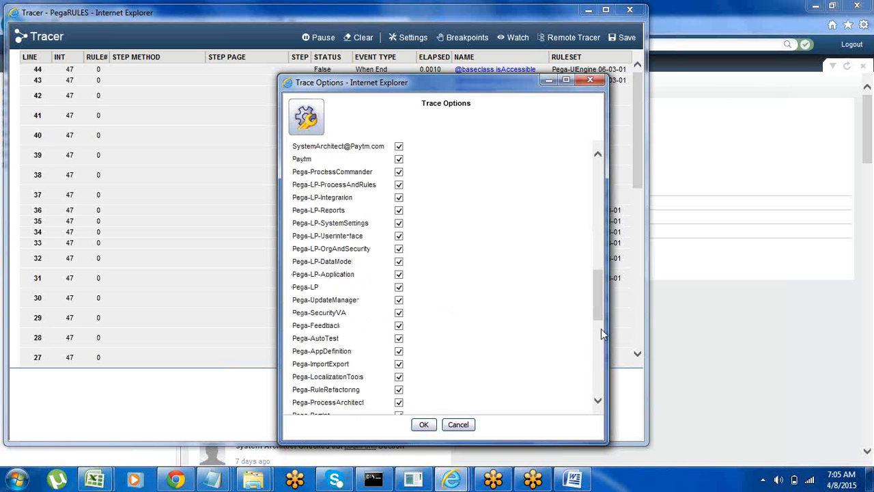
scroll(601, 328, down, 3)
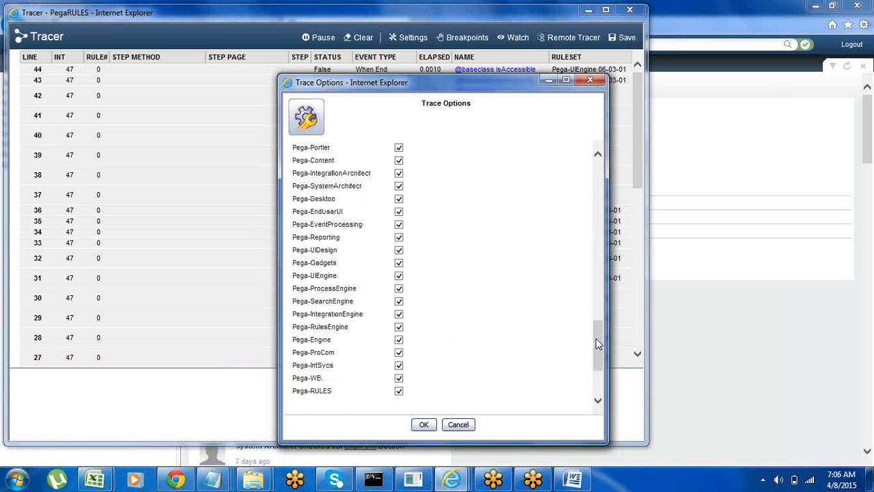
scroll(596, 343, down, 3)
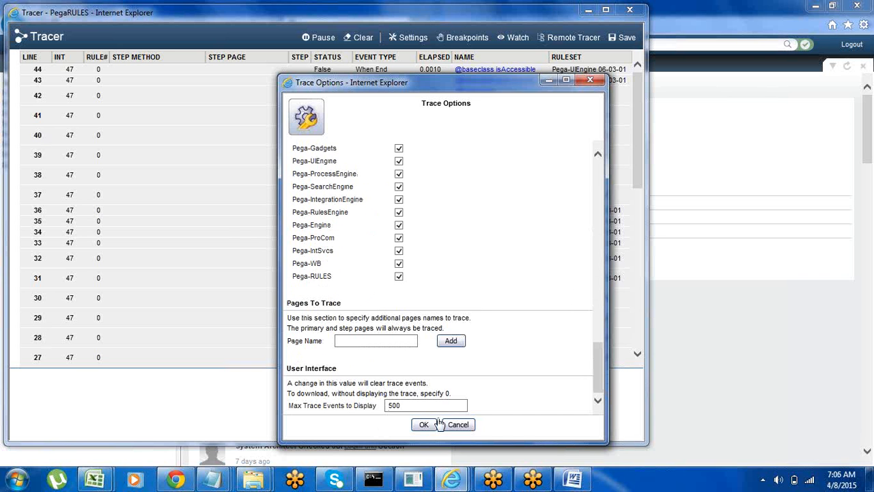
click(403, 405)
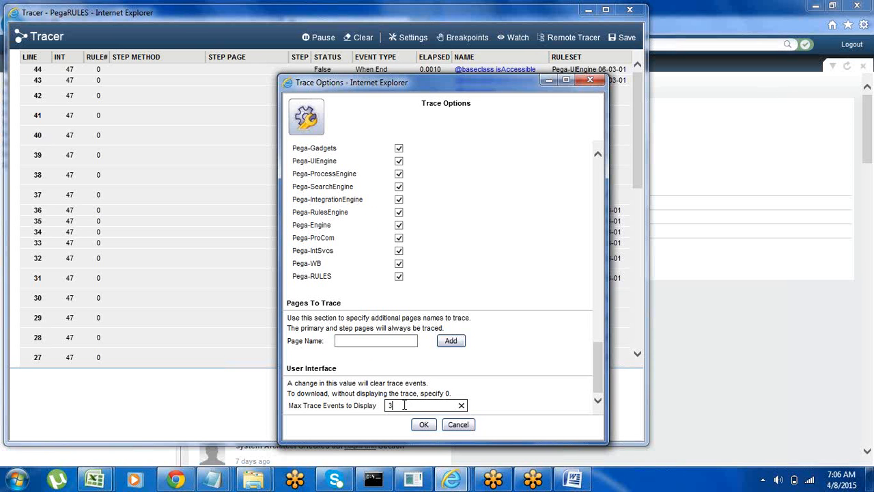
text(2)
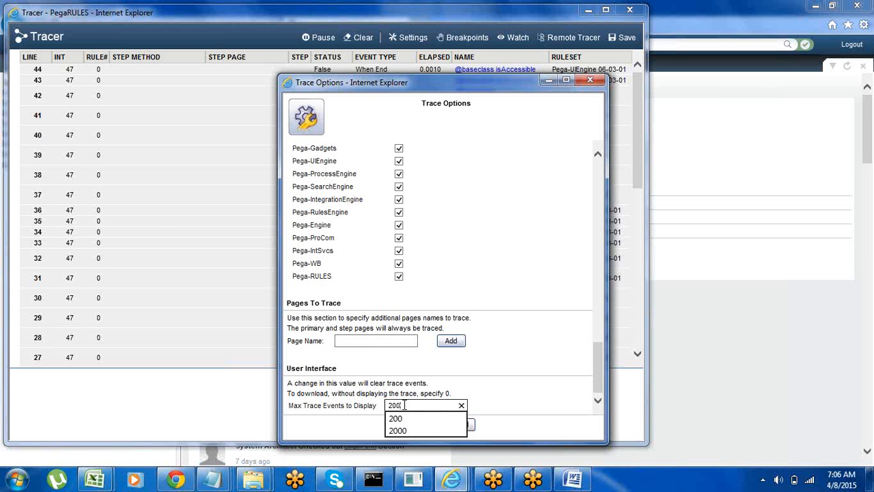
text(00)
click(528, 357)
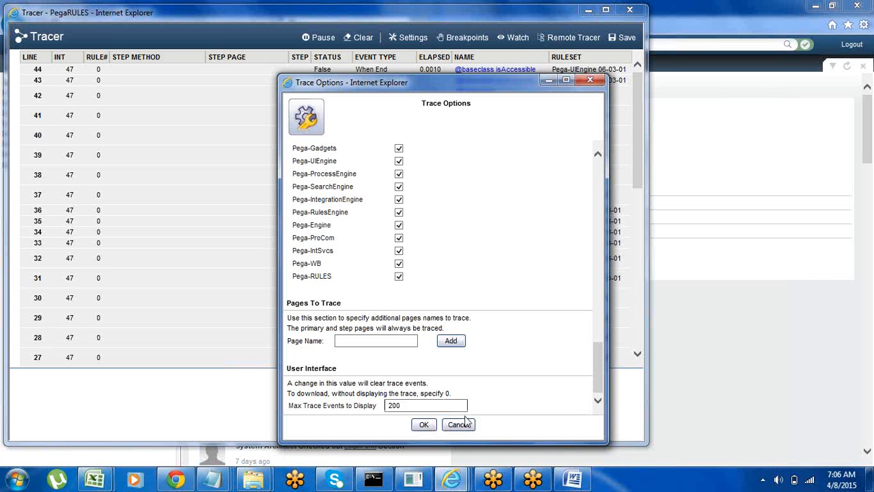
click(424, 425)
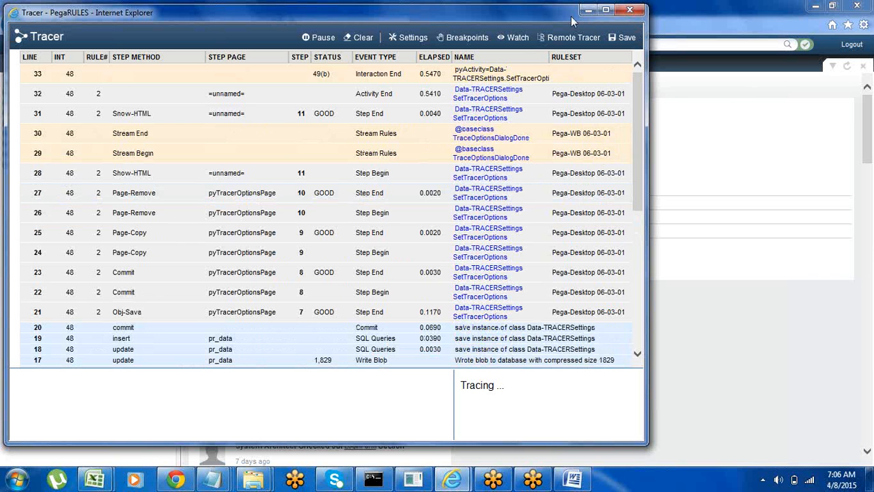
click(364, 40)
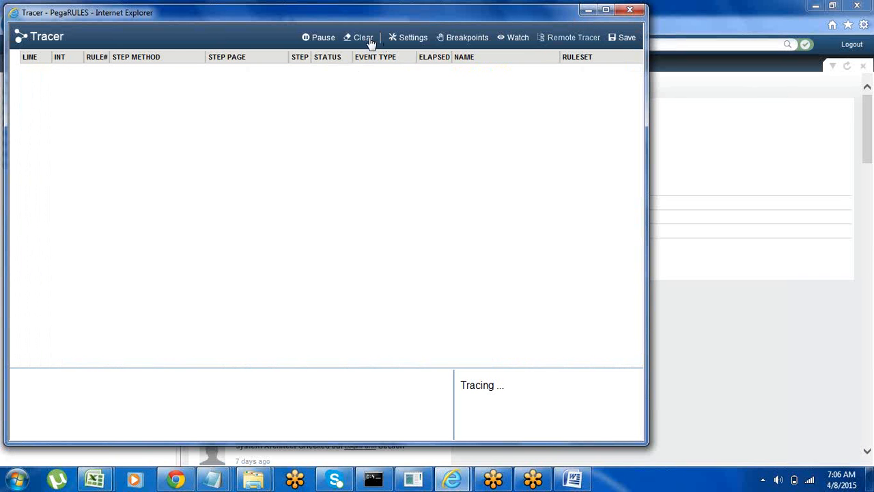
click(588, 10)
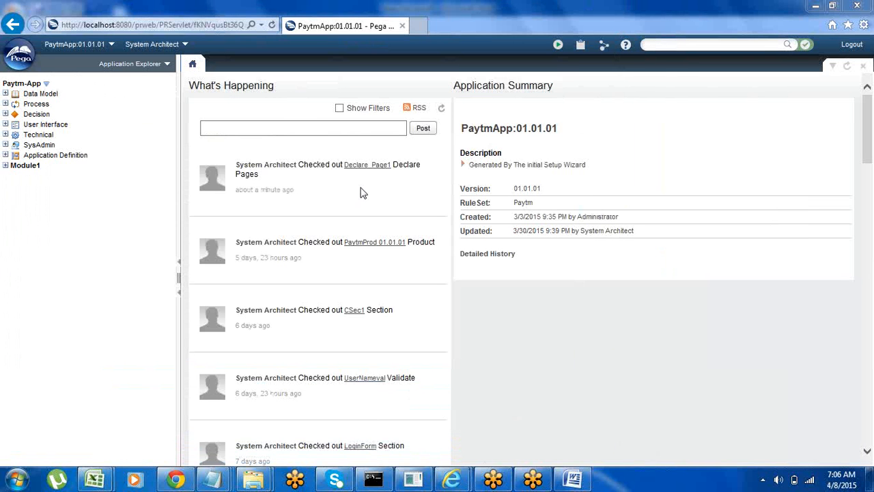
Step: Open the FetAct1 activity from the Technical rules of the Paytm-App class
click(6, 137)
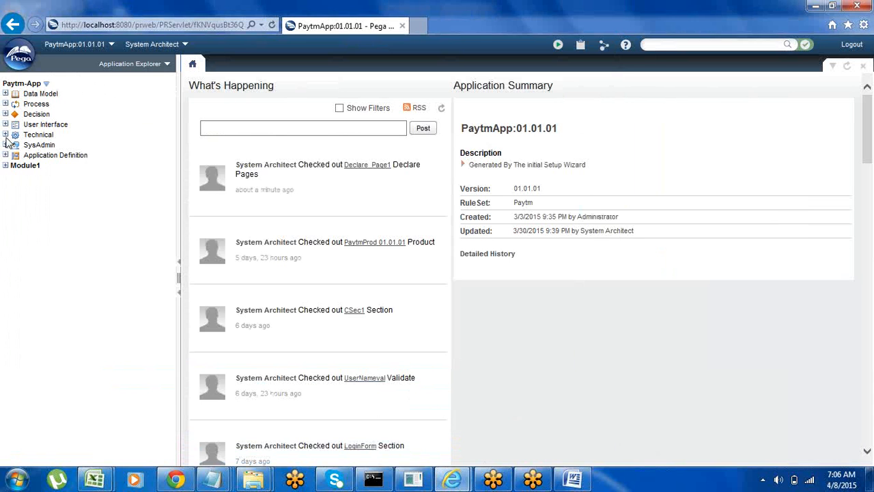
click(5, 135)
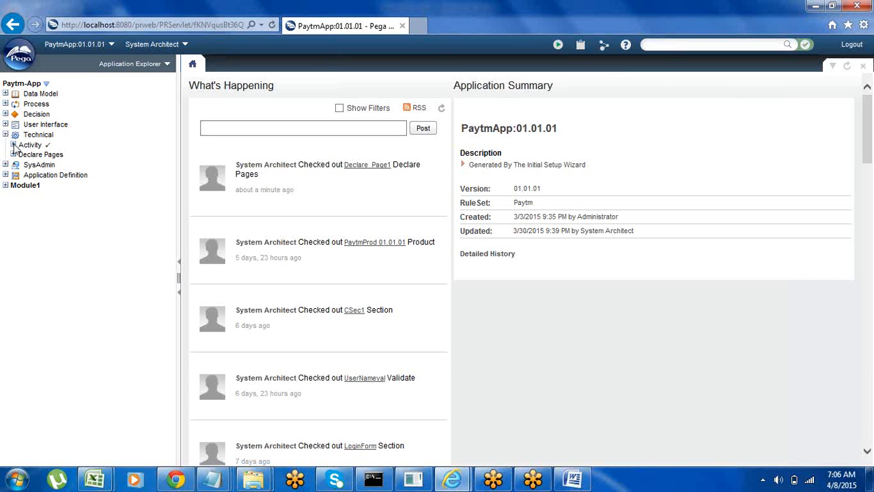
click(13, 145)
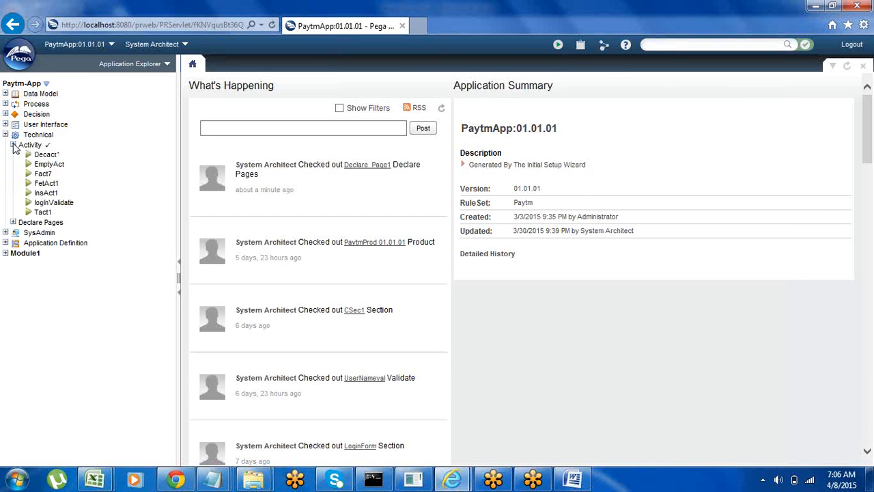
click(46, 185)
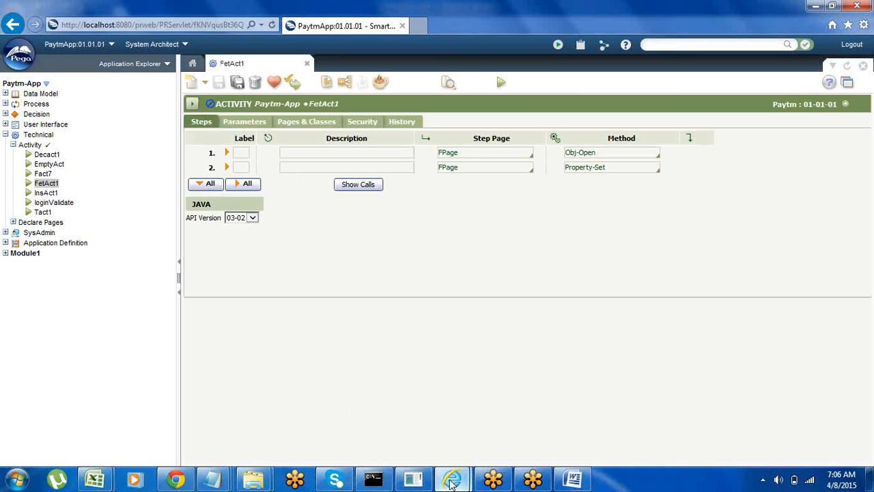
Step: Open the run window for FetAct1 and replace the old Tracer session with a new one
mouse_move(451, 482)
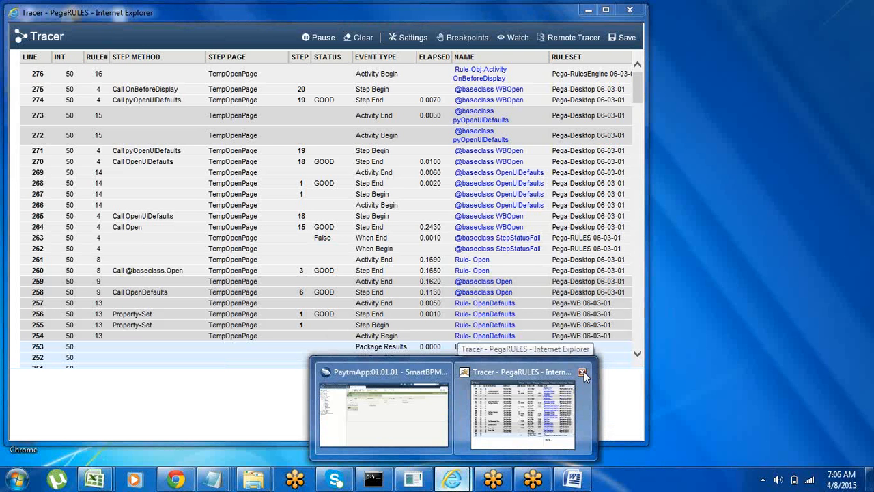
click(582, 372)
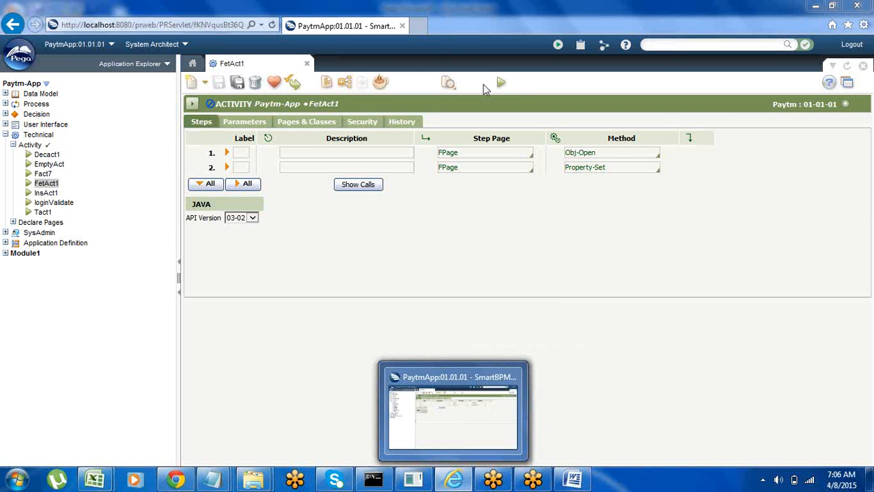
click(501, 83)
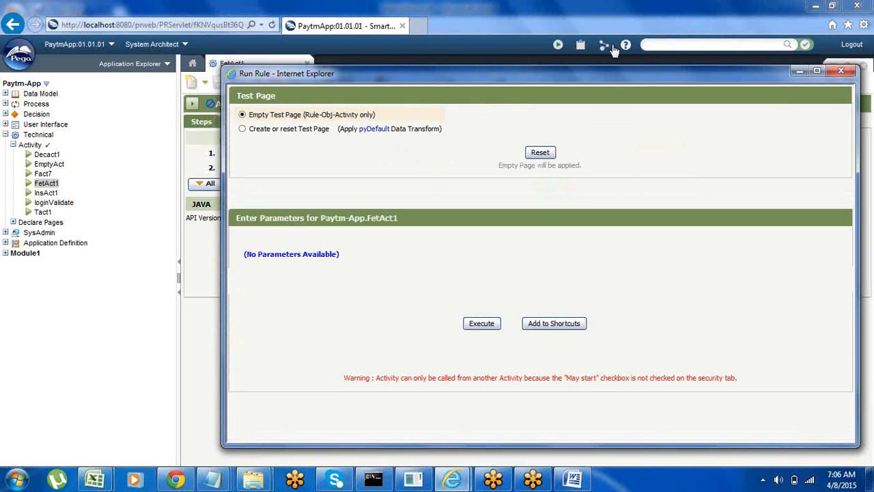
click(605, 46)
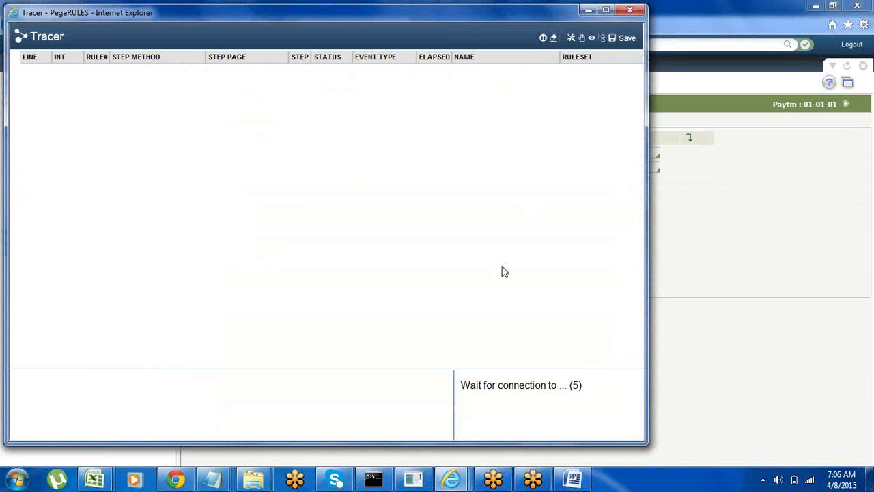
Step: Execute the FetAct1 activity using the empty test page while the Tracer is running
mouse_move(456, 482)
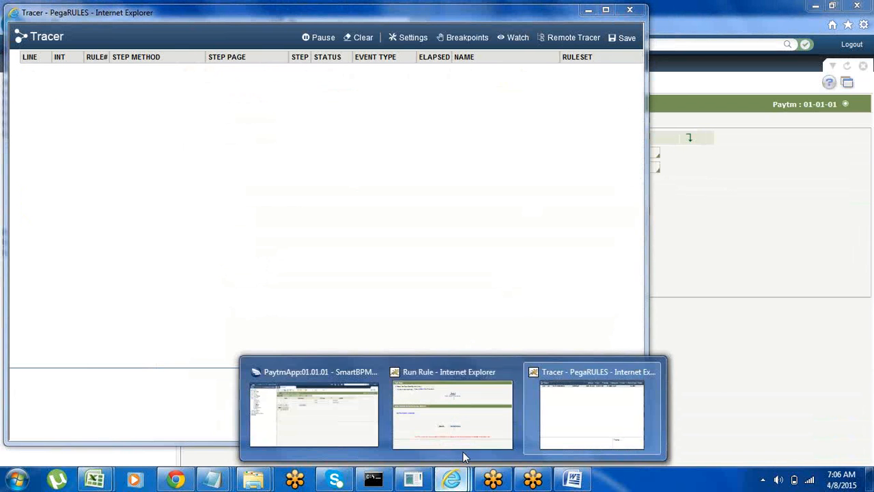
click(349, 403)
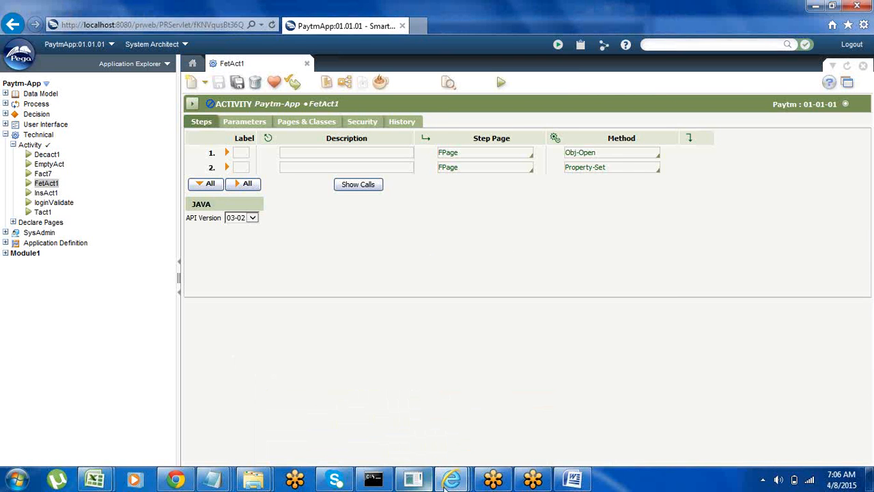
mouse_move(452, 479)
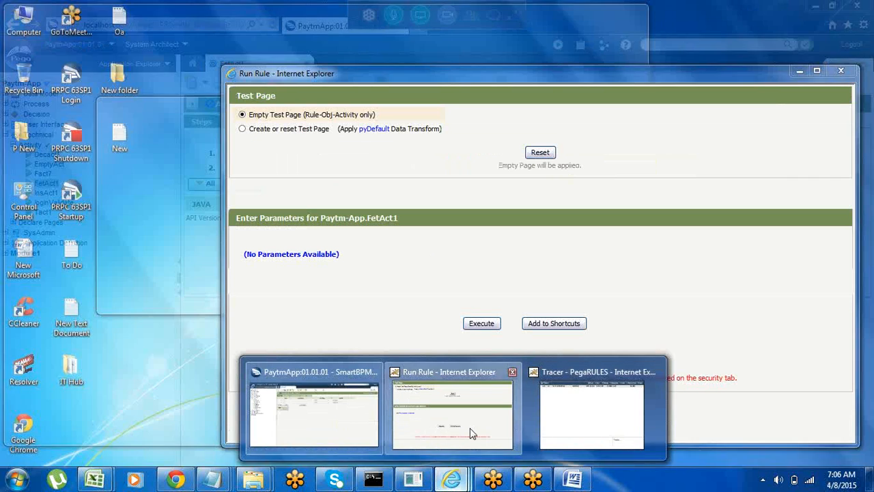
click(465, 430)
click(481, 325)
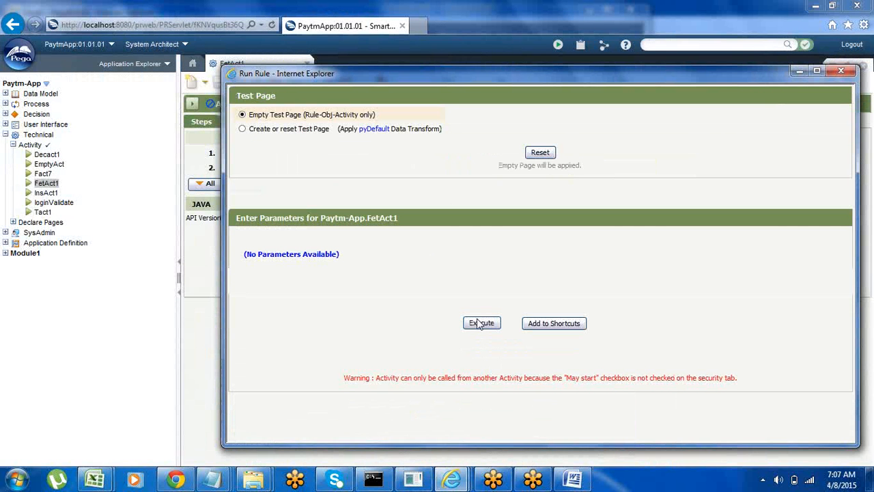
click(481, 325)
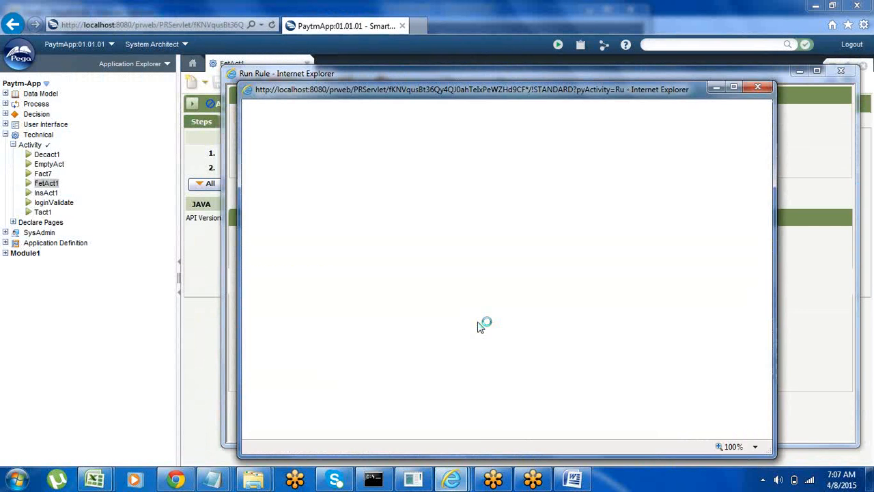
Step: Look through the events the Tracer captured for the FetAct1 run
mouse_move(451, 478)
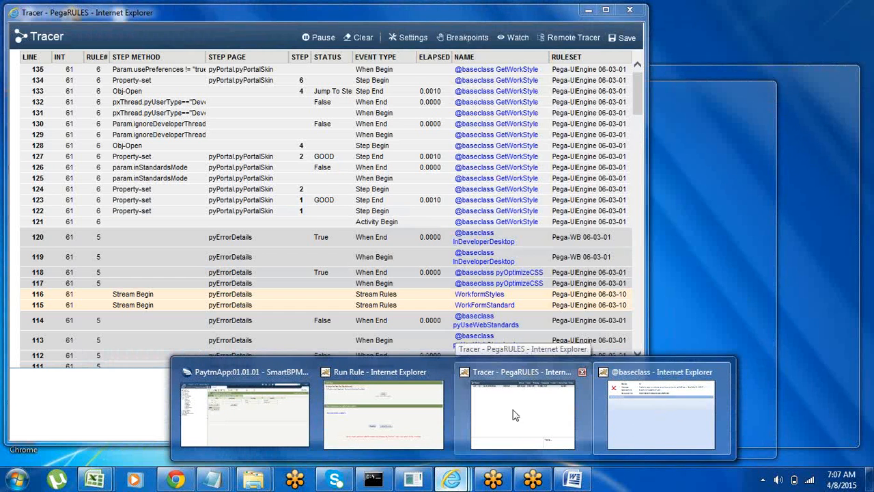
click(532, 418)
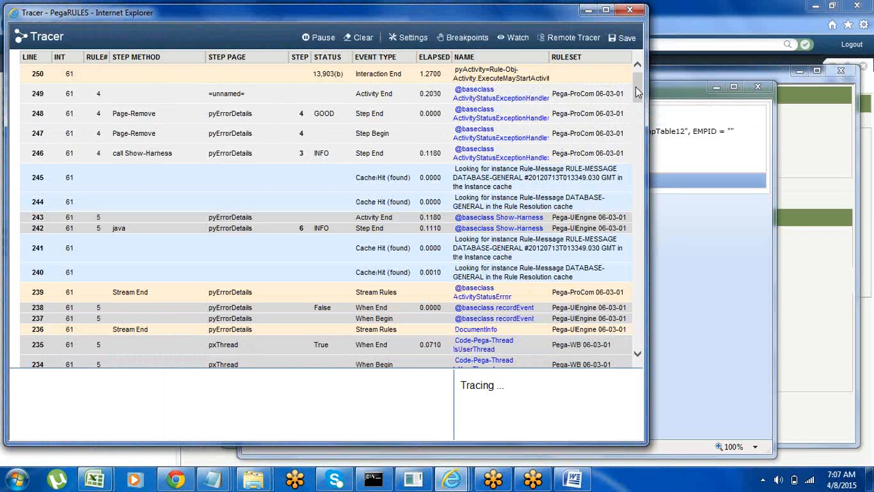
drag(636, 92, 642, 176)
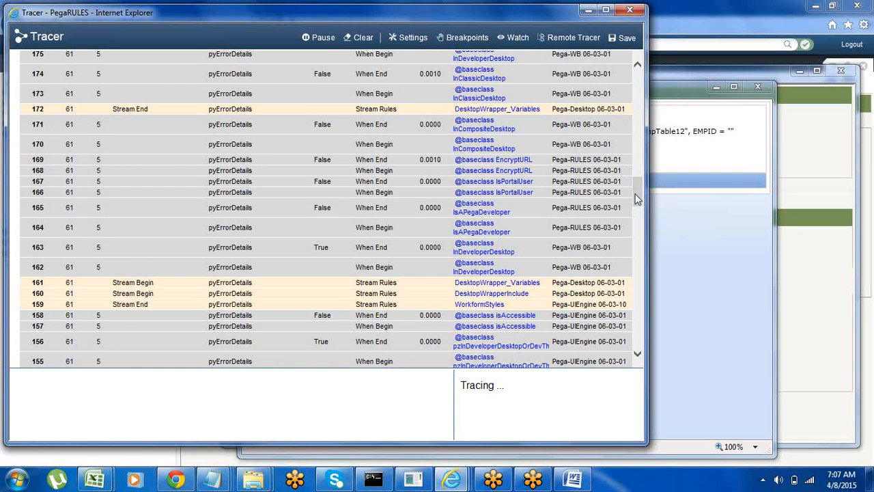
drag(636, 198, 634, 88)
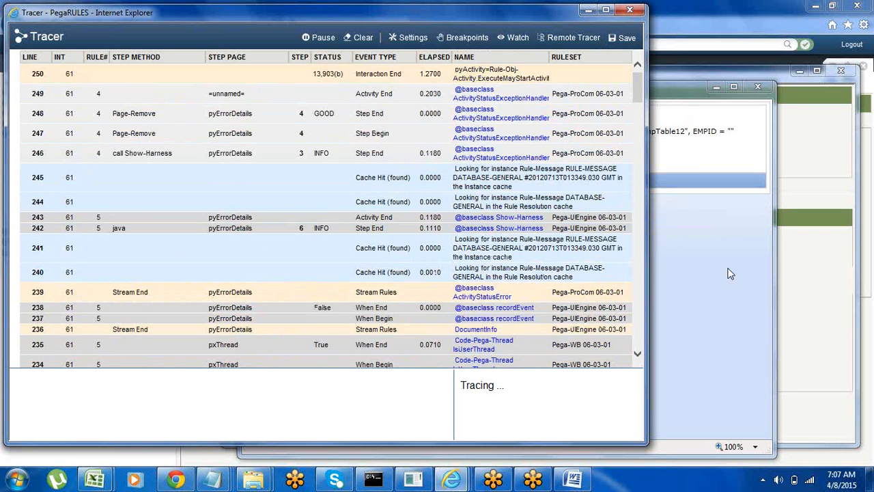
Step: Read the status and message of the FetAct1 run, and close its result window with the Tracer minimized
click(729, 273)
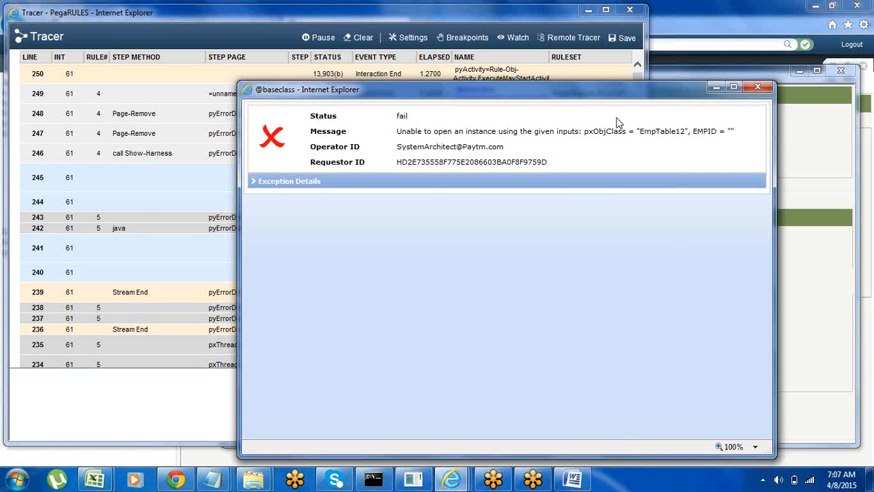
click(587, 10)
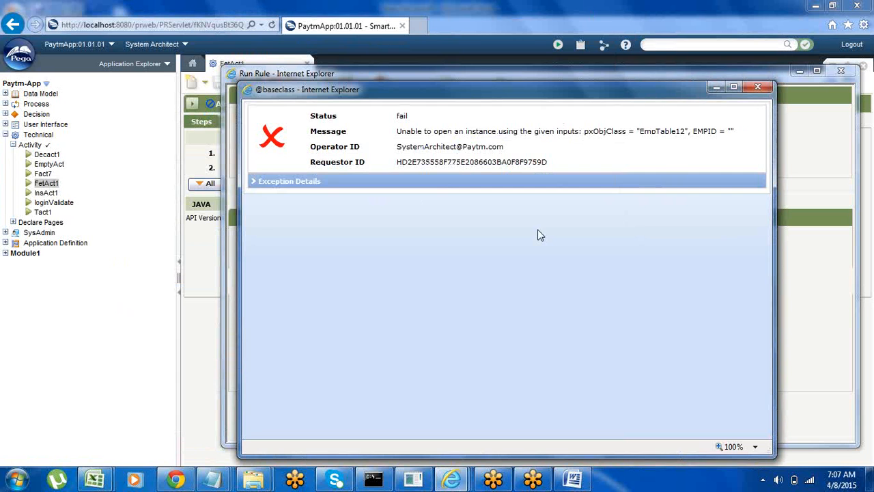
click(759, 88)
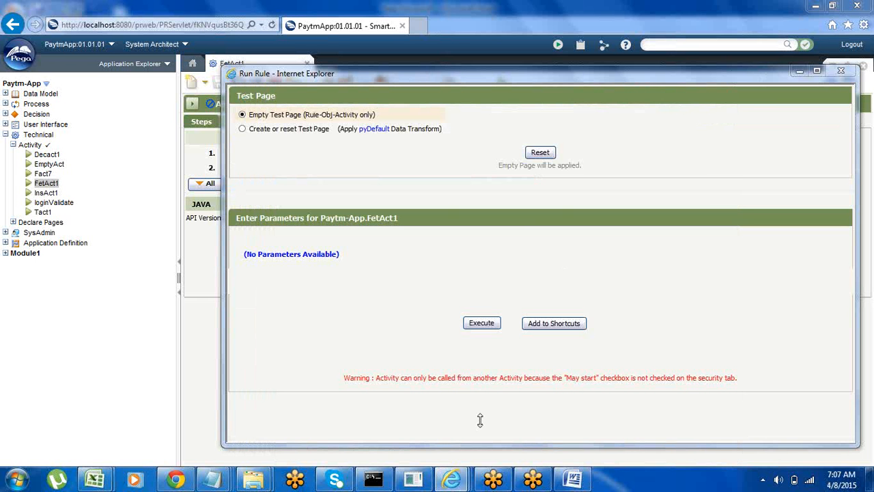
Step: Find the failed Java step at line 74 of the trace and examine its step number and status info
mouse_move(451, 479)
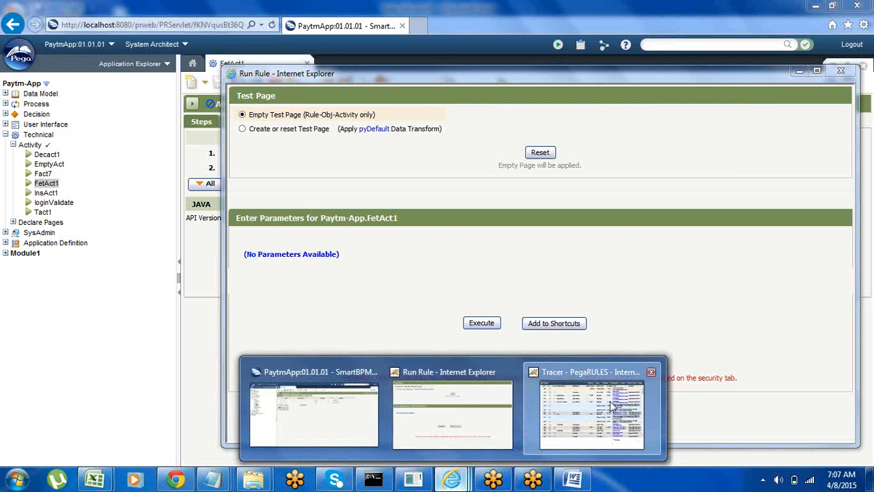
click(591, 409)
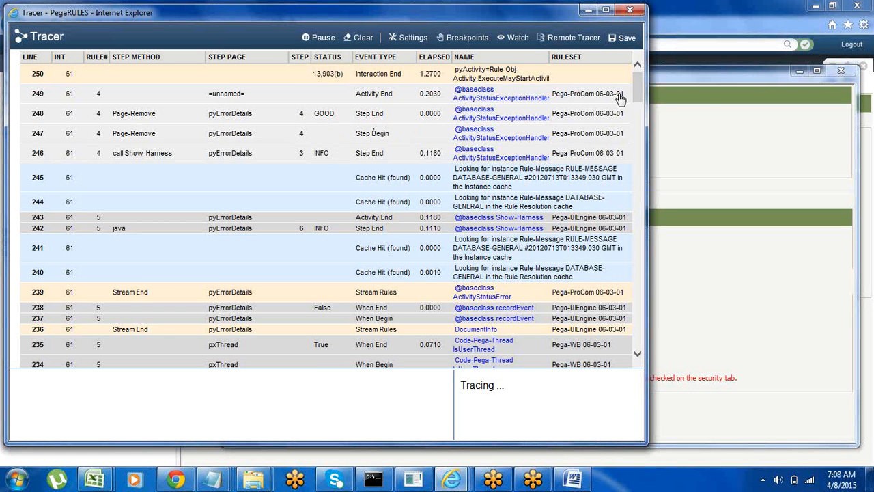
drag(637, 89, 639, 141)
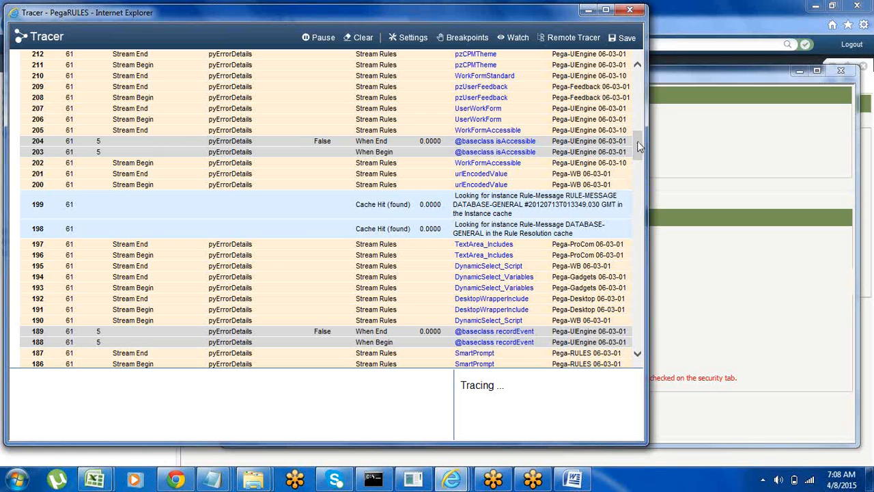
mouse_move(637, 142)
mouse_down()
mouse_move(642, 324)
mouse_move(642, 314)
mouse_up()
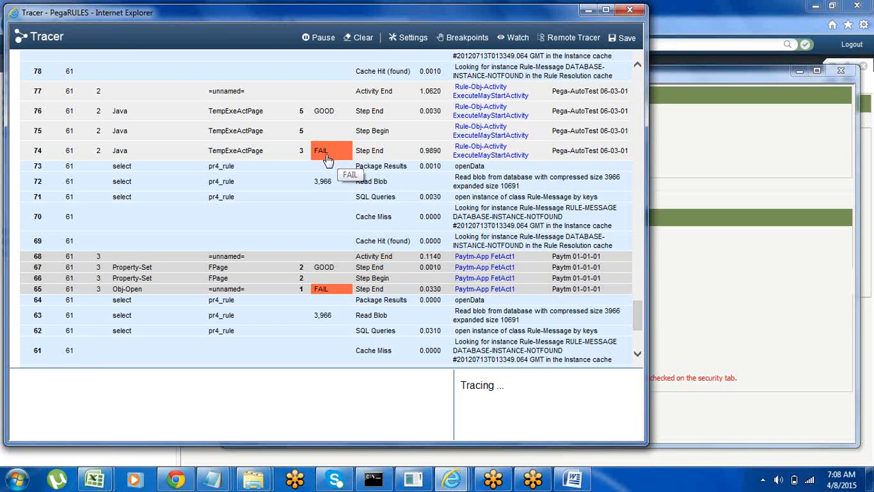
click(242, 151)
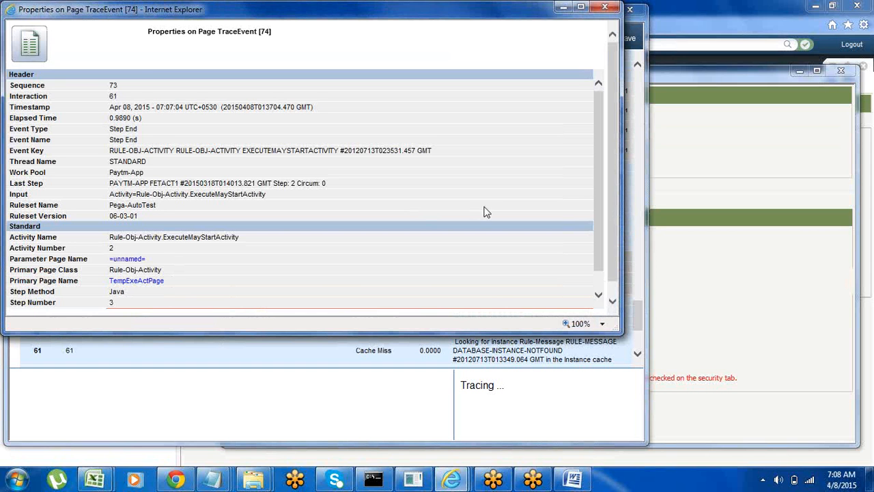
drag(598, 196, 597, 213)
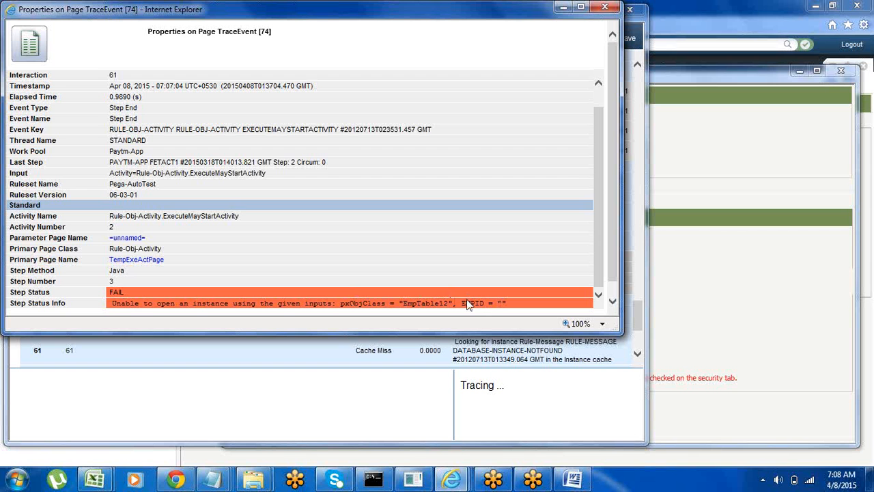
drag(461, 303, 485, 303)
double_click(111, 281)
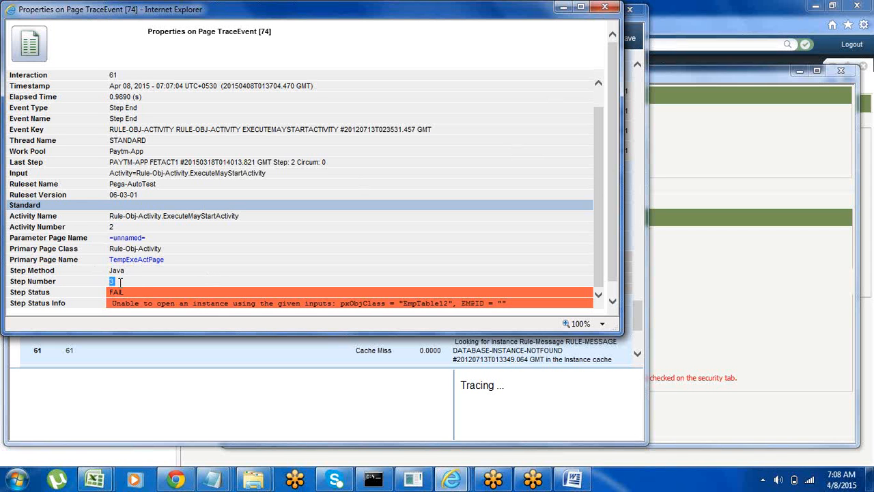
click(562, 8)
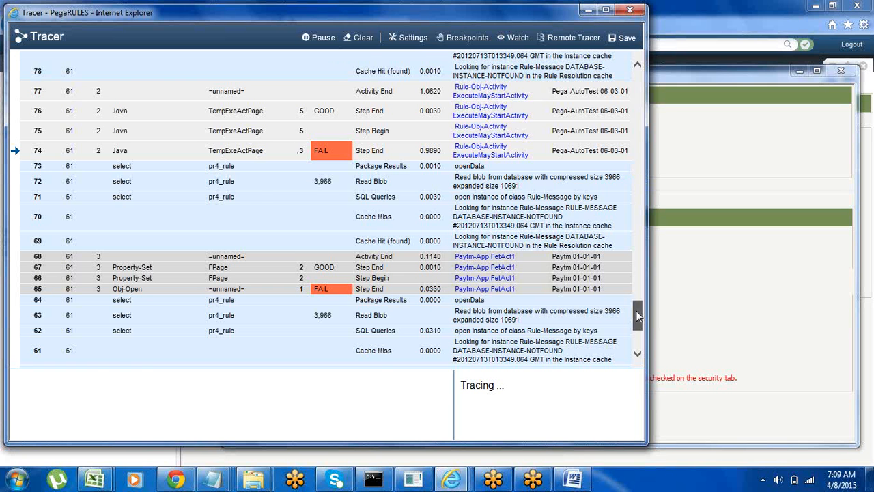
Step: Examine the page properties and trace event details of the failed Obj-Open step at line 65, and close them
mouse_move(637, 315)
mouse_down()
mouse_move(645, 89)
mouse_move(641, 239)
mouse_move(653, 349)
mouse_up()
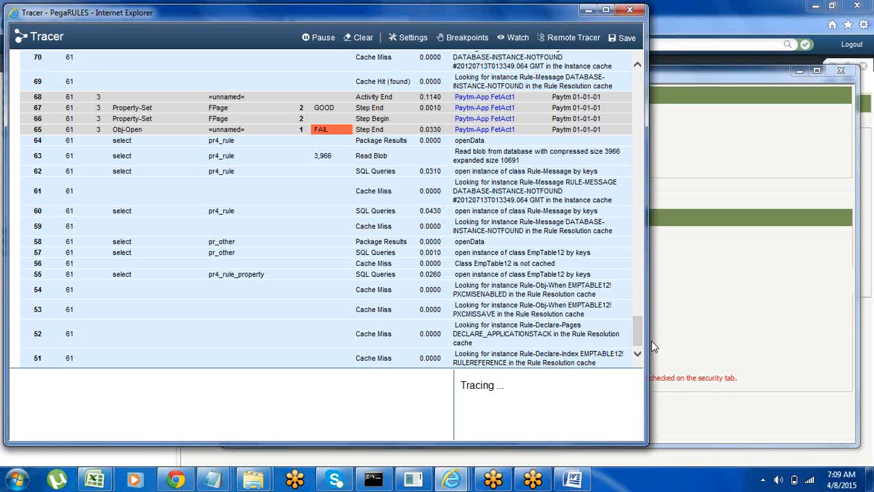
click(269, 129)
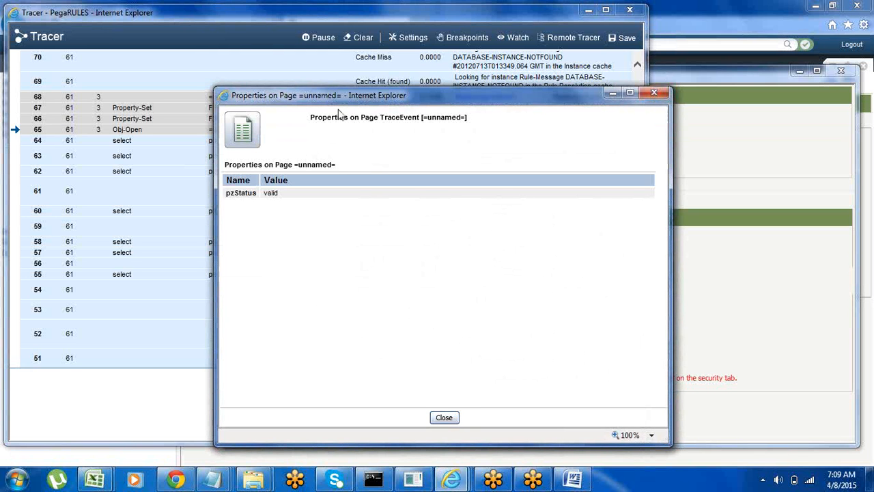
click(654, 93)
click(322, 134)
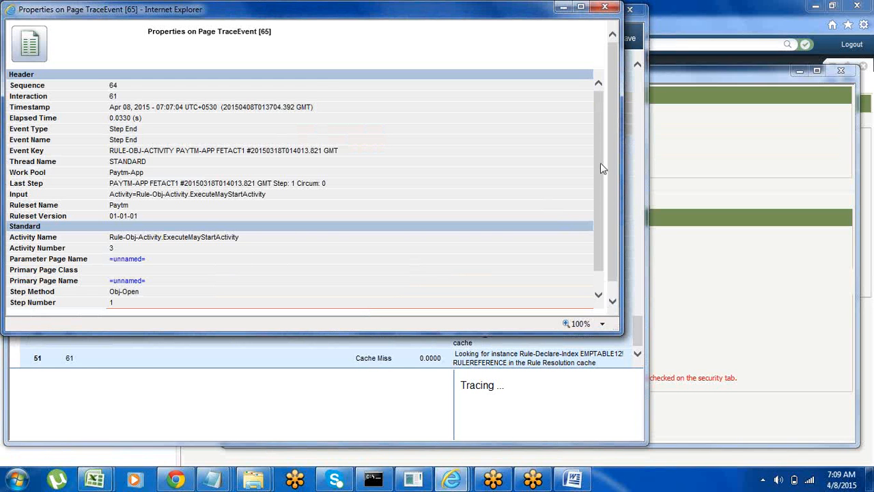
drag(597, 169, 597, 186)
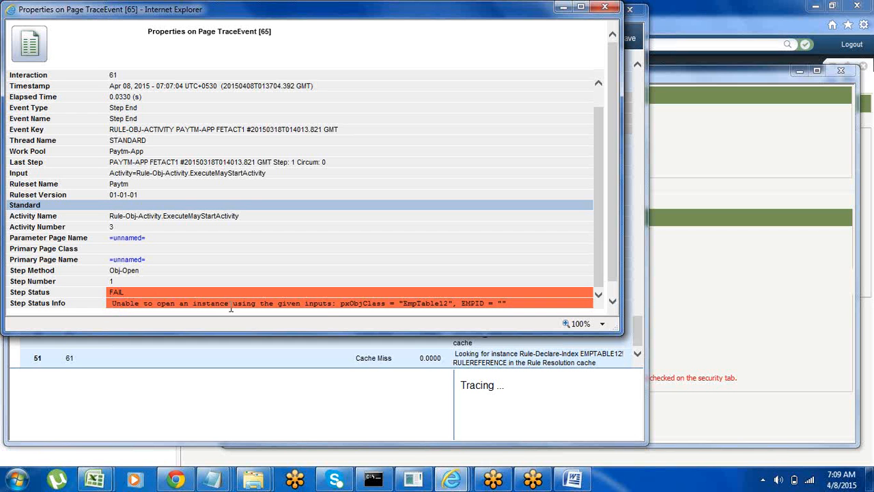
click(601, 8)
Step: Return to the FetAct1 rule form and view its pages and classes, minimizing the Tracer and run windows
click(588, 11)
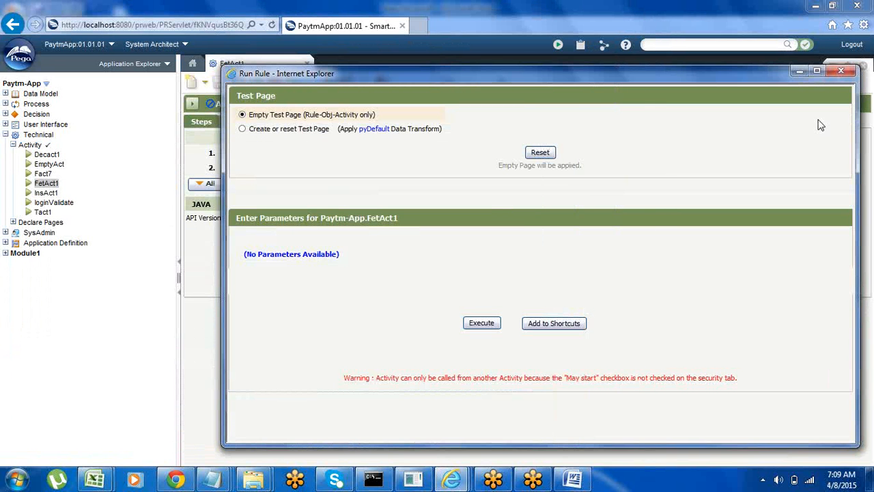
click(799, 72)
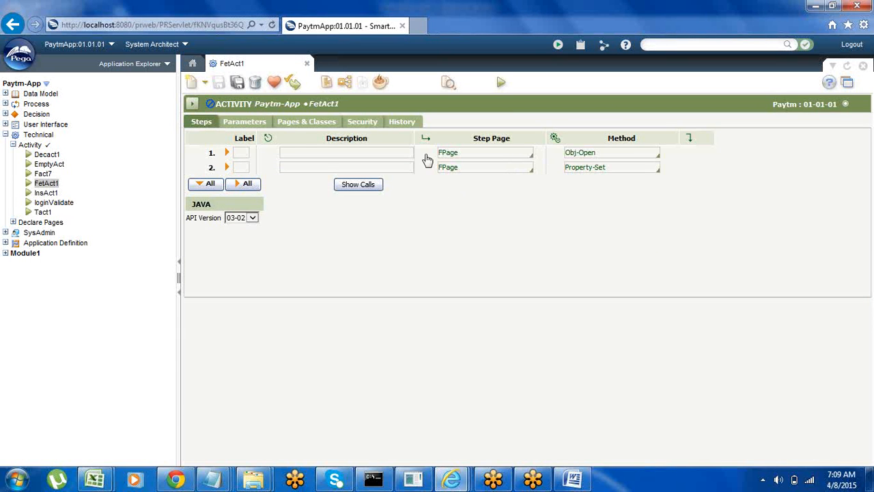
click(295, 126)
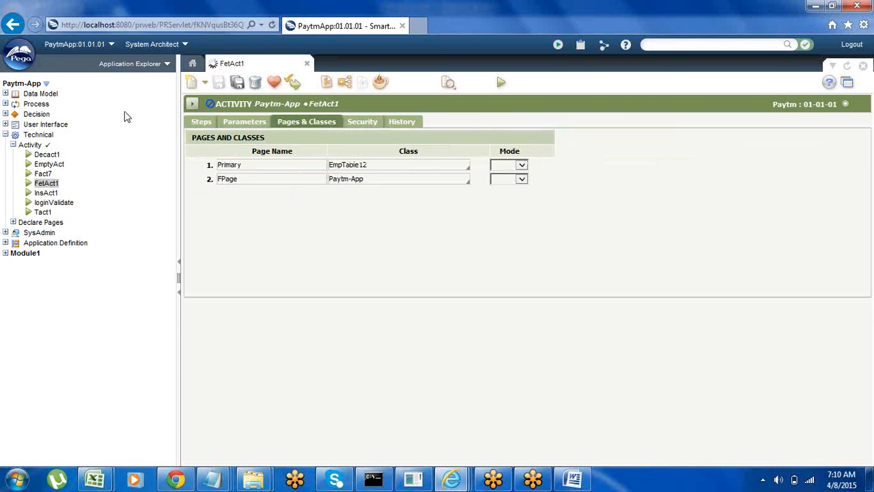
Step: Open the list of data tables in the application's data model
click(19, 55)
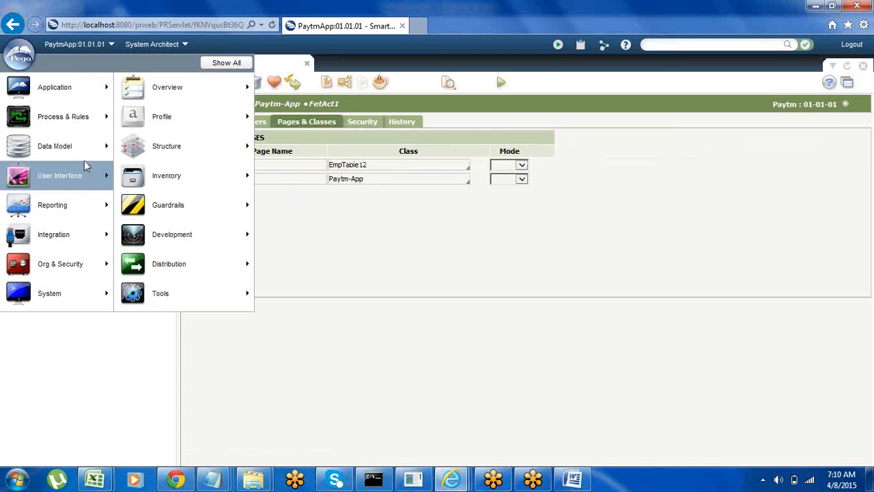
mouse_move(43, 149)
mouse_move(228, 119)
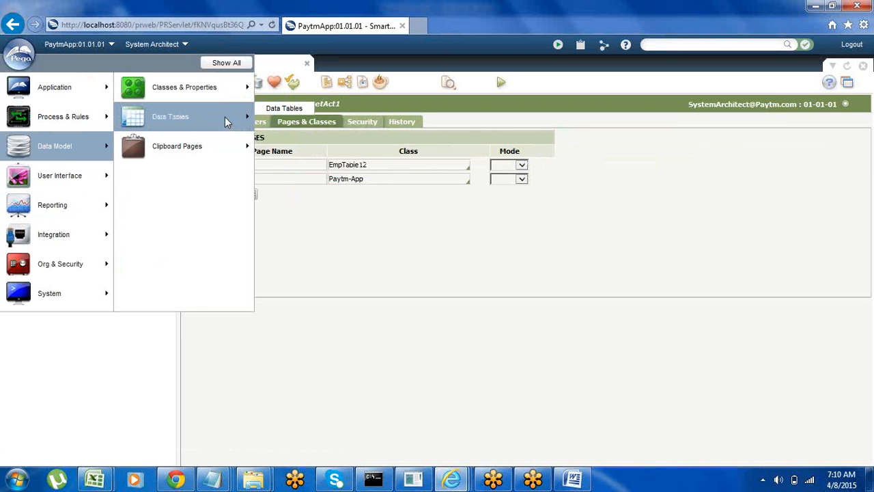
click(288, 109)
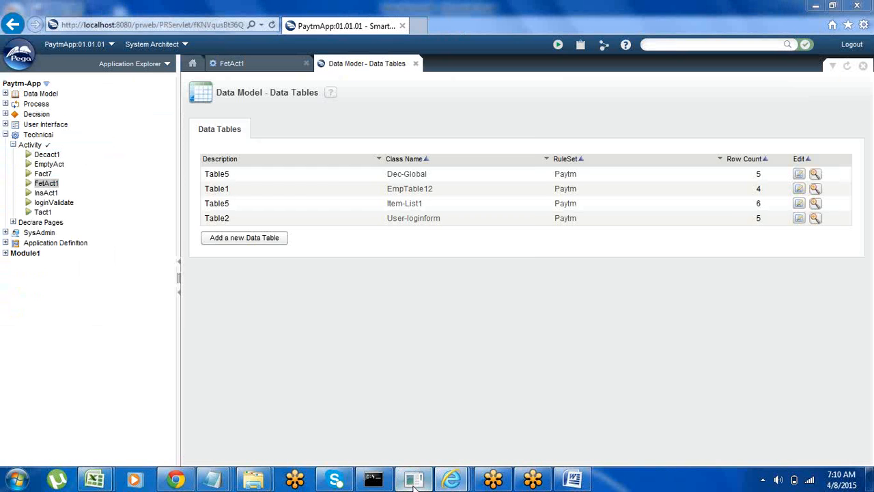
Step: Look through the stack trace in the embedded application server console, and minimize the console
click(413, 481)
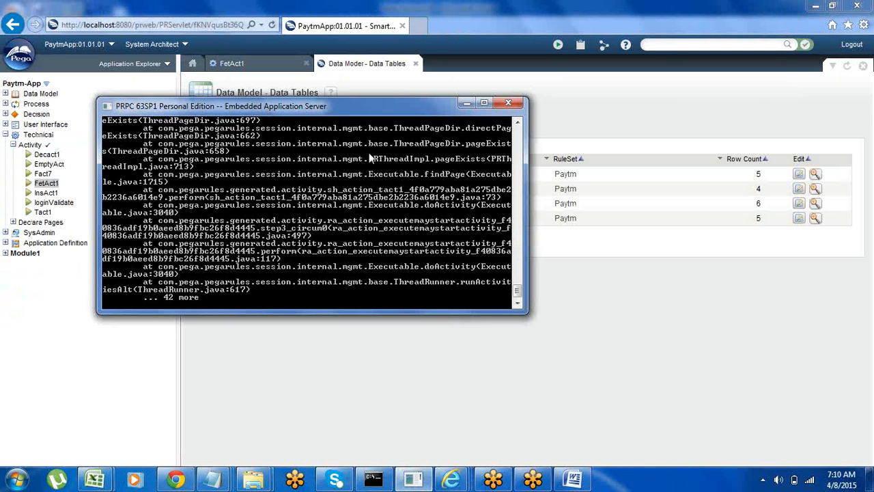
click(519, 144)
click(518, 140)
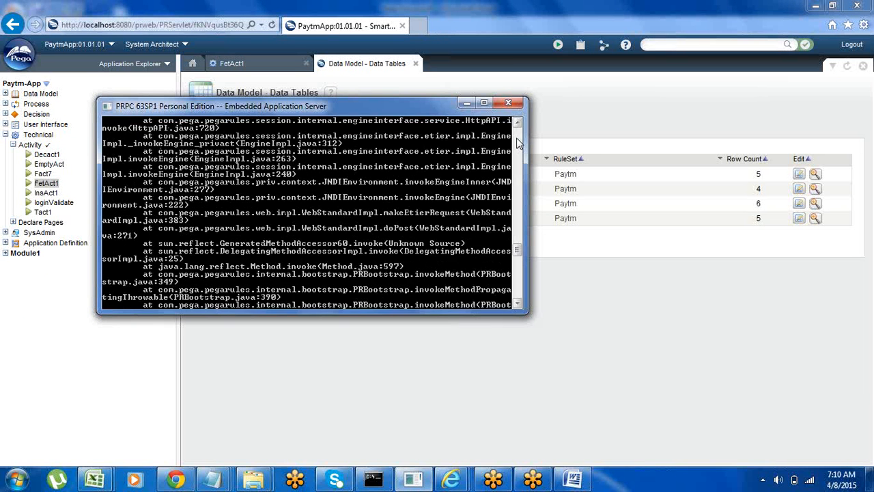
click(518, 140)
click(518, 140)
click(517, 140)
click(518, 141)
click(519, 156)
click(519, 156)
click(519, 155)
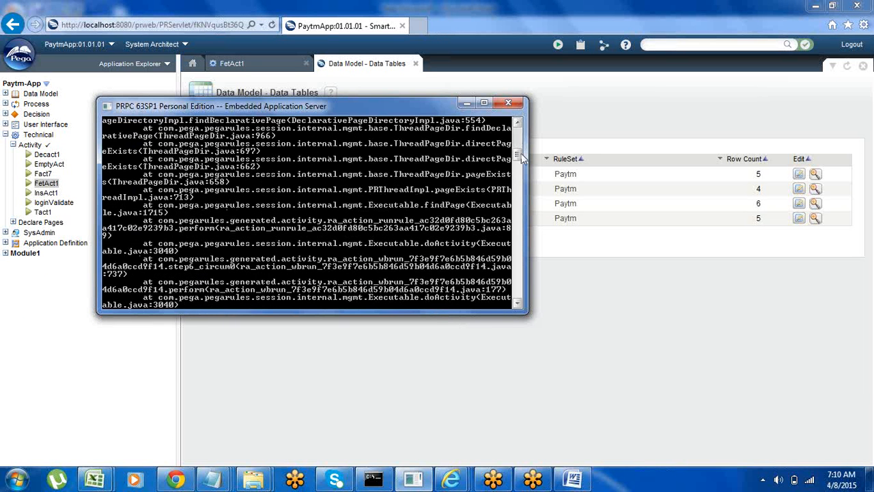
click(466, 102)
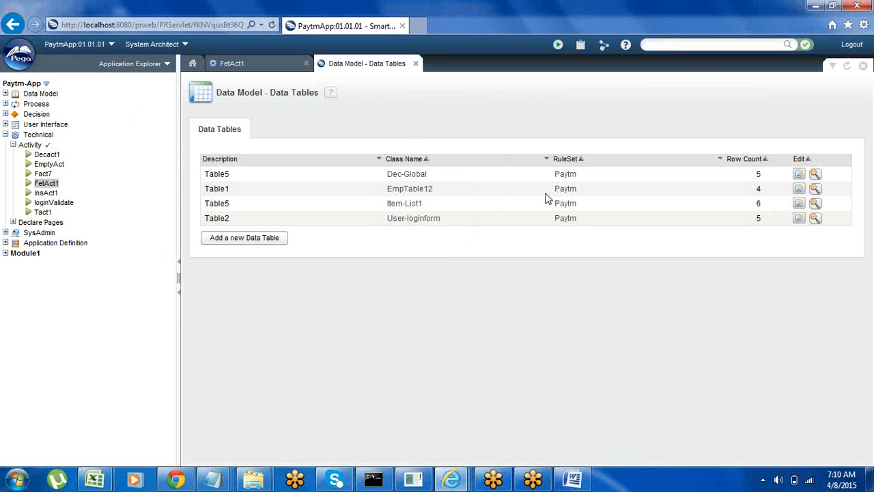
Step: View the records of the EmpTable12 data table, close them, and return to the steps of the FetAct1 activity
click(799, 192)
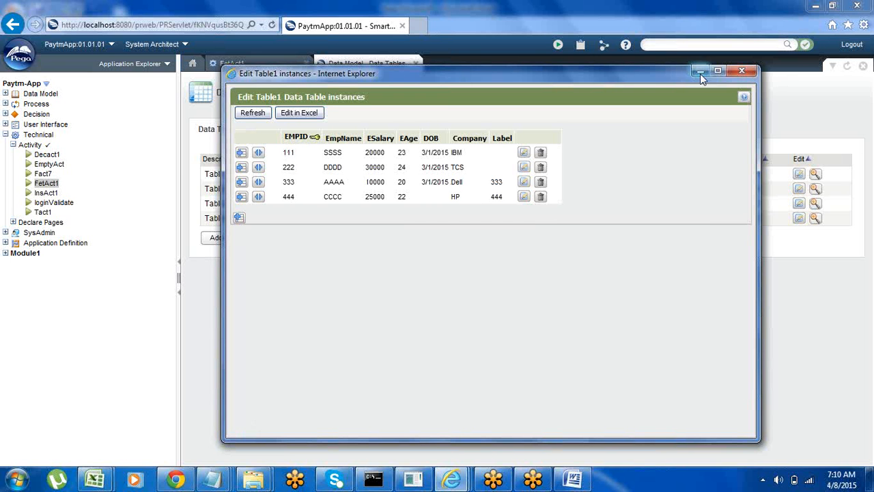
click(742, 71)
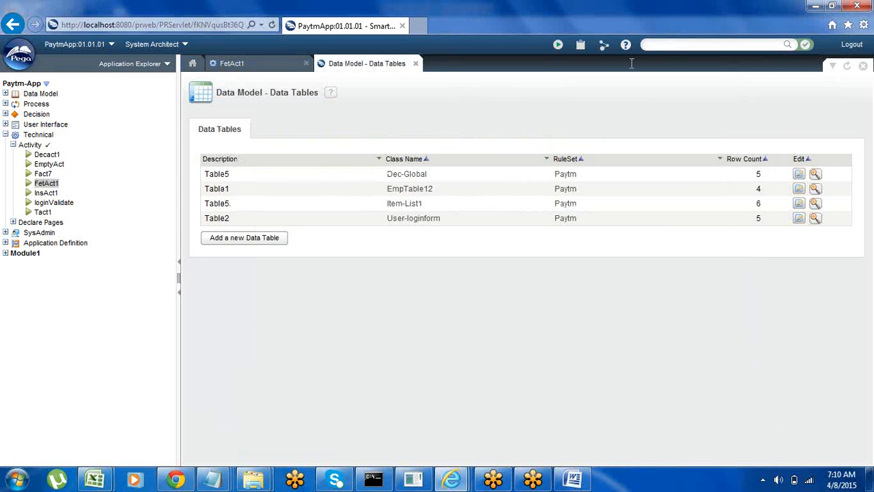
click(260, 66)
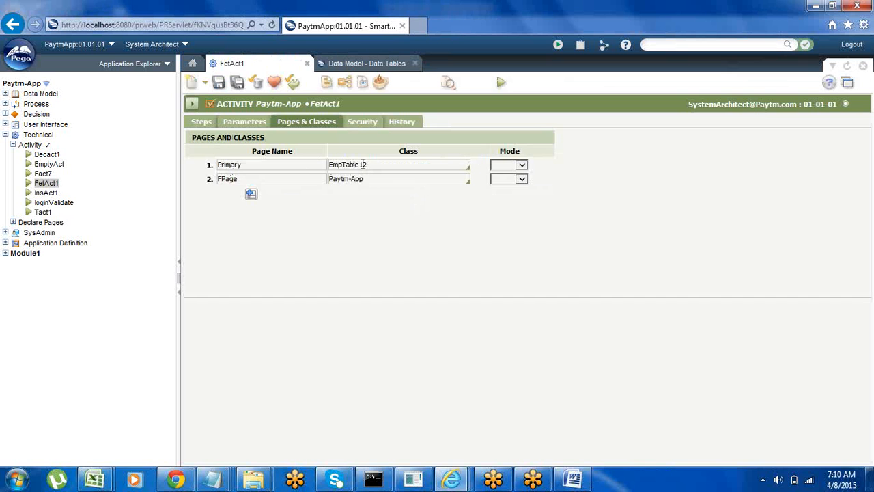
click(202, 124)
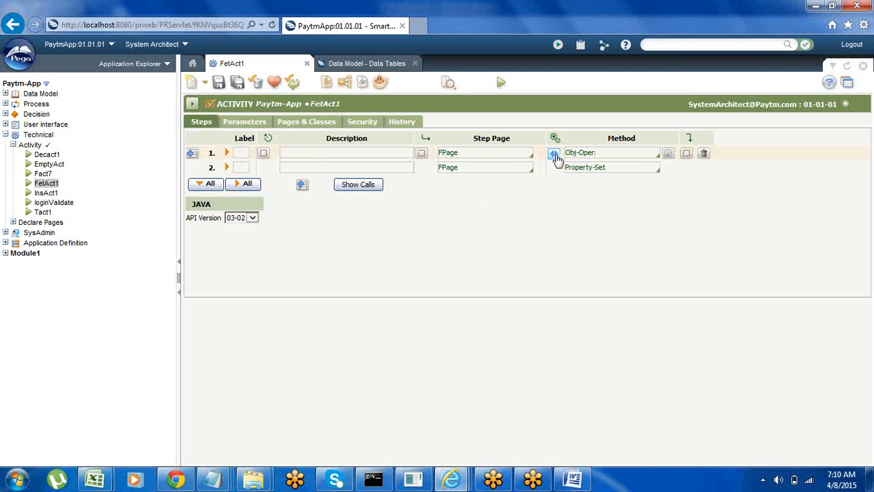
Step: Expand the Obj-Open and Property-Set steps of FetAct1 and review their parameters and property mappings
click(554, 154)
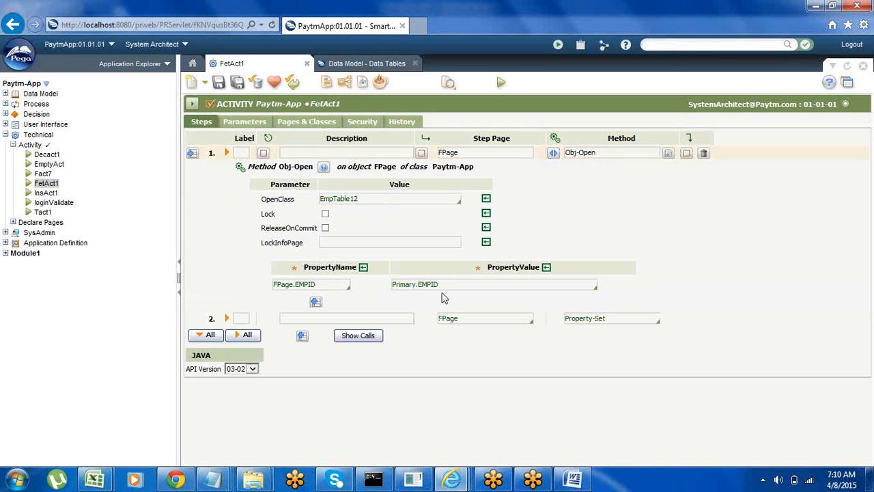
click(555, 325)
click(553, 319)
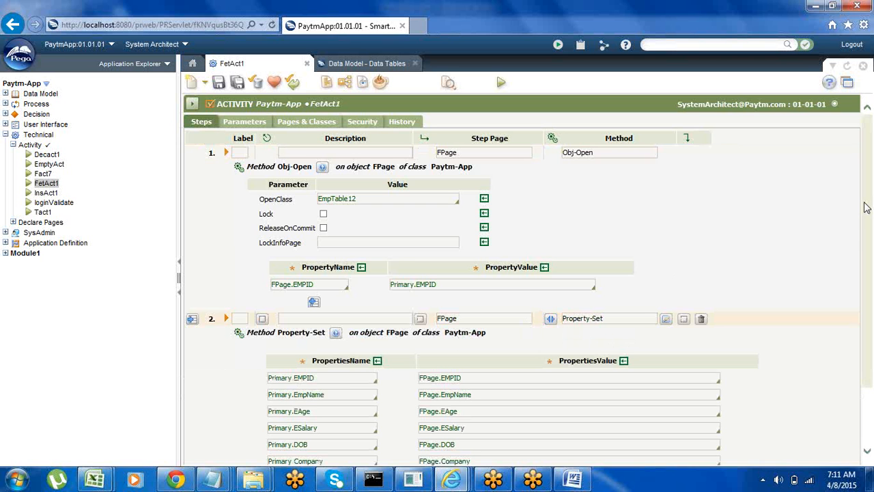
drag(866, 207, 872, 306)
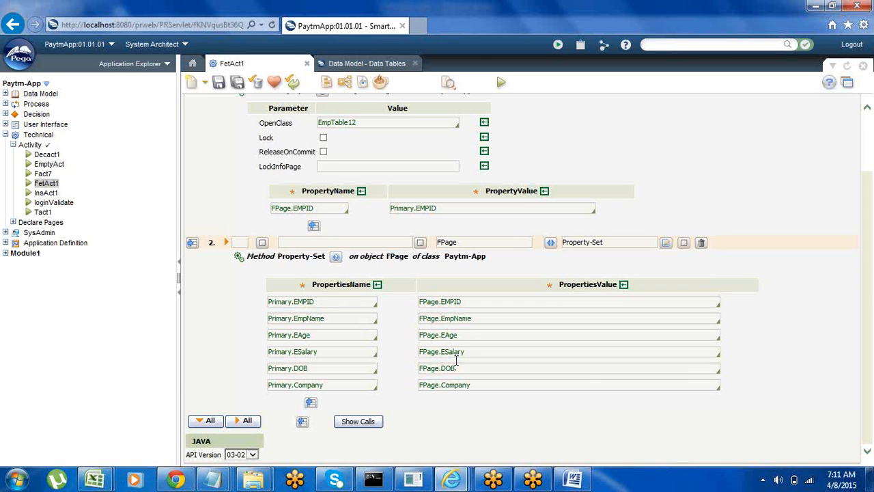
drag(870, 232, 870, 134)
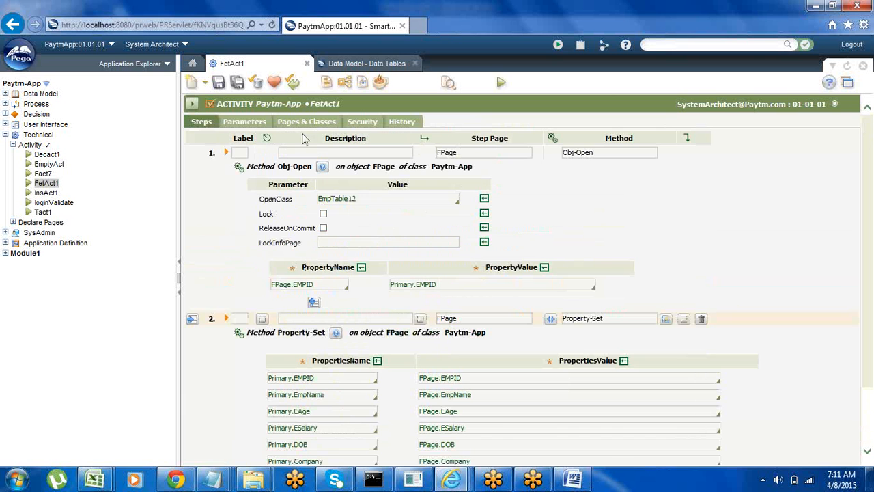
Step: Save the FetAct1 activity and run it, minimizing the server console
click(219, 83)
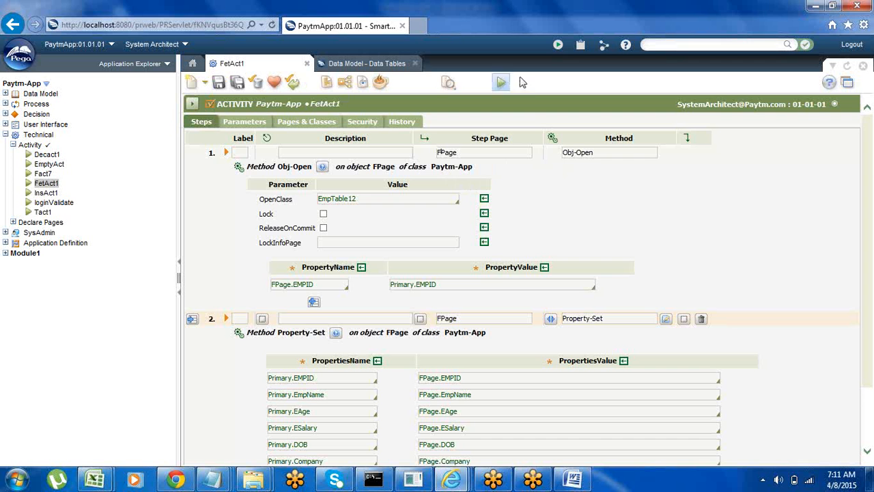
click(498, 83)
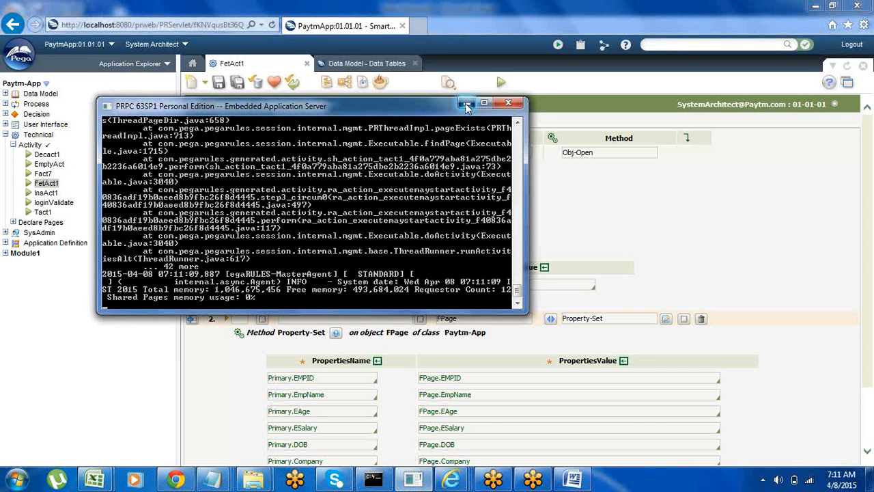
click(467, 102)
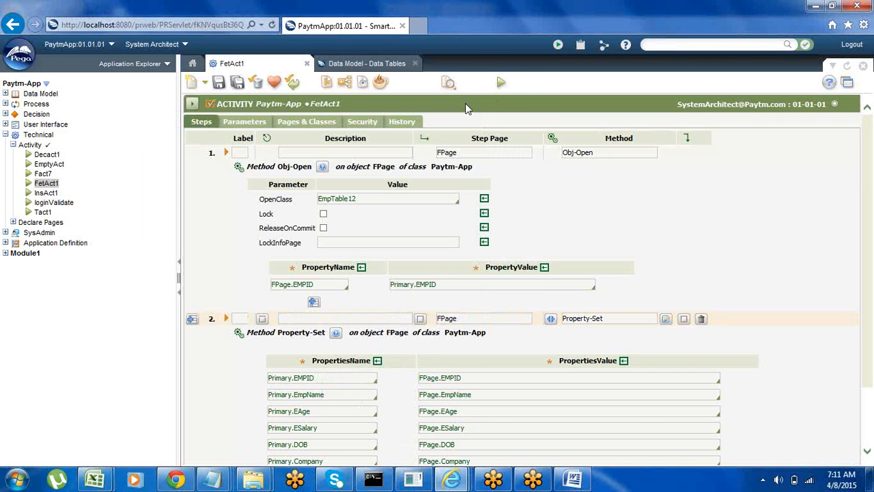
Step: Refresh the Application Explorer tree and check the server console once more, minimizing it again
right_click(102, 184)
click(141, 254)
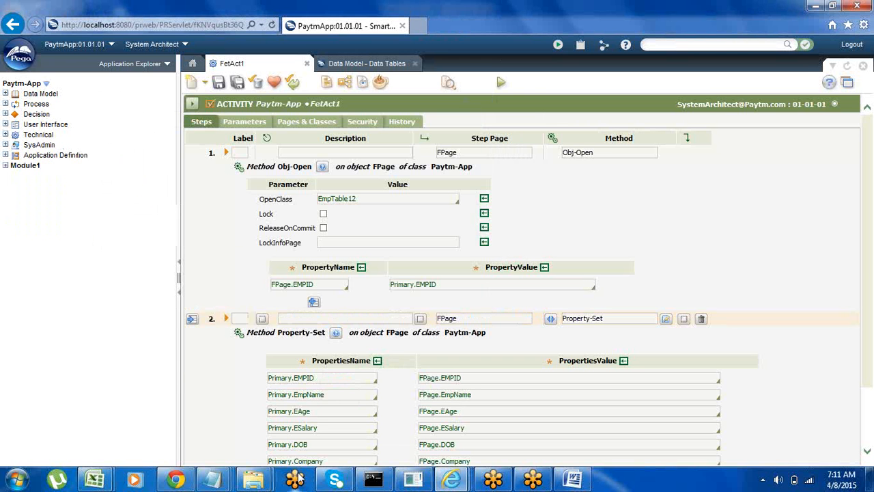
click(415, 479)
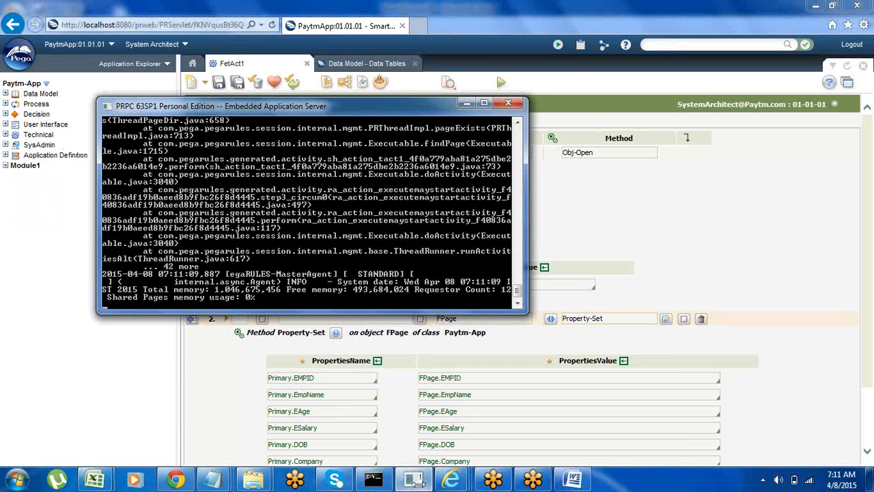
click(466, 104)
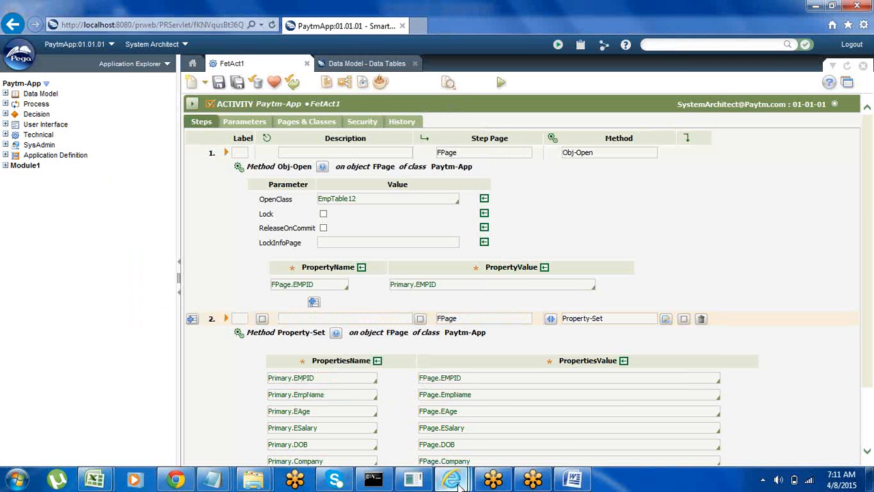
Step: Close the properties window of trace event 74 and look through the recorded trace lines in the Tracer
mouse_move(459, 482)
click(678, 414)
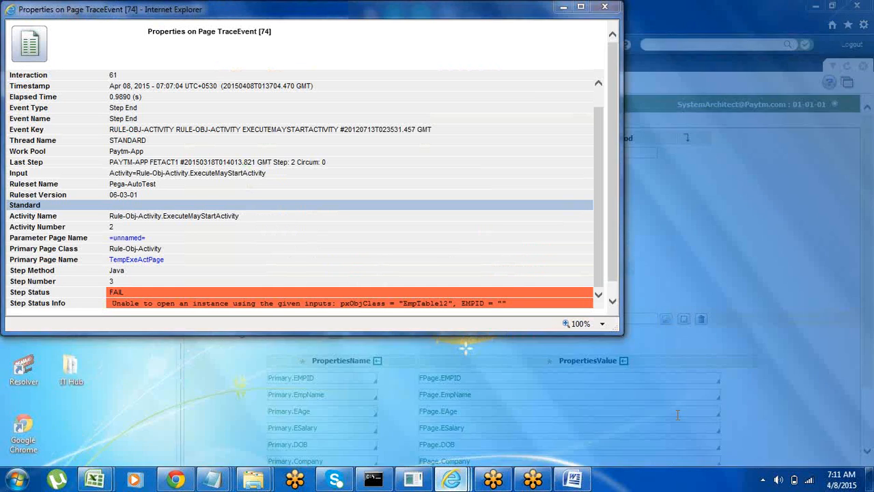
click(601, 10)
mouse_move(452, 480)
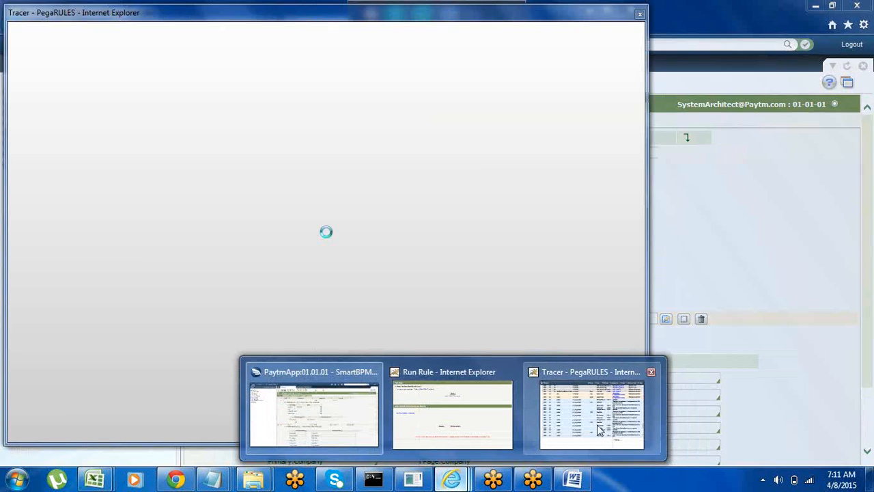
click(587, 423)
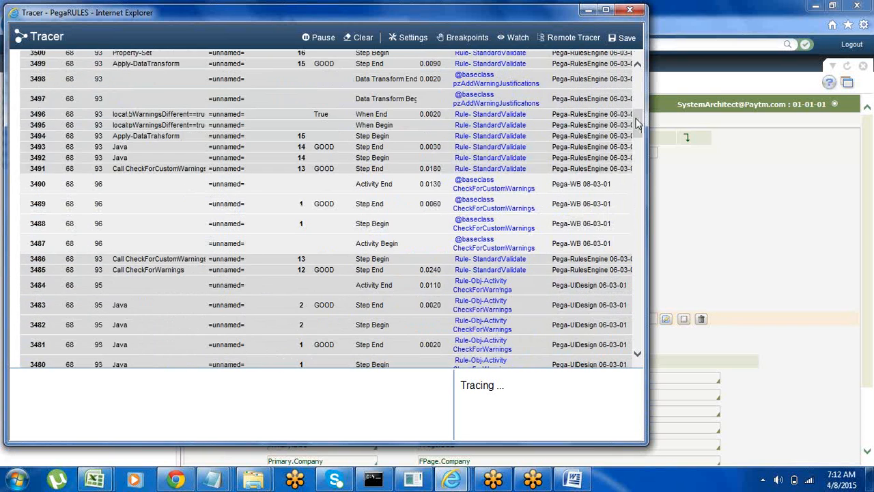
drag(637, 129, 664, 371)
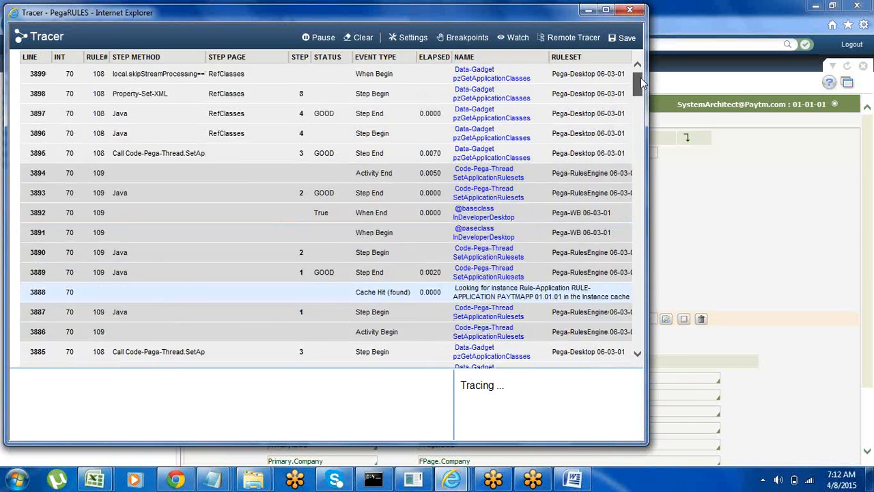
drag(642, 105, 640, 244)
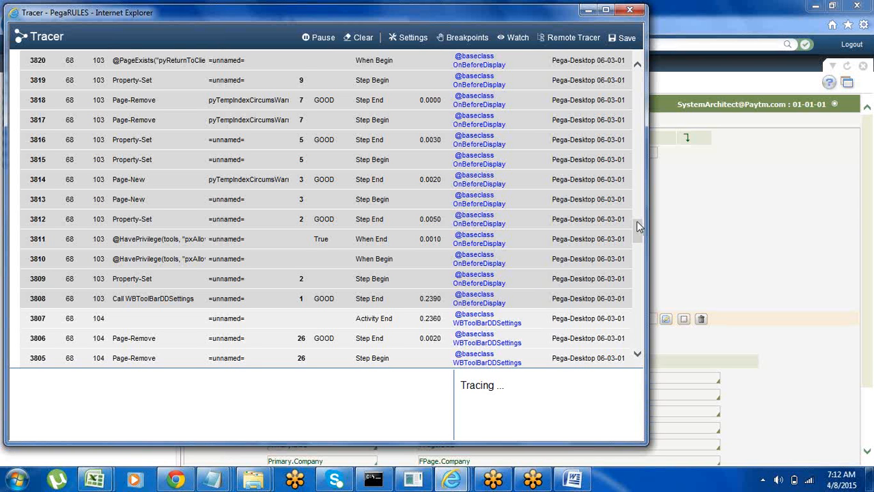
drag(638, 223, 645, 43)
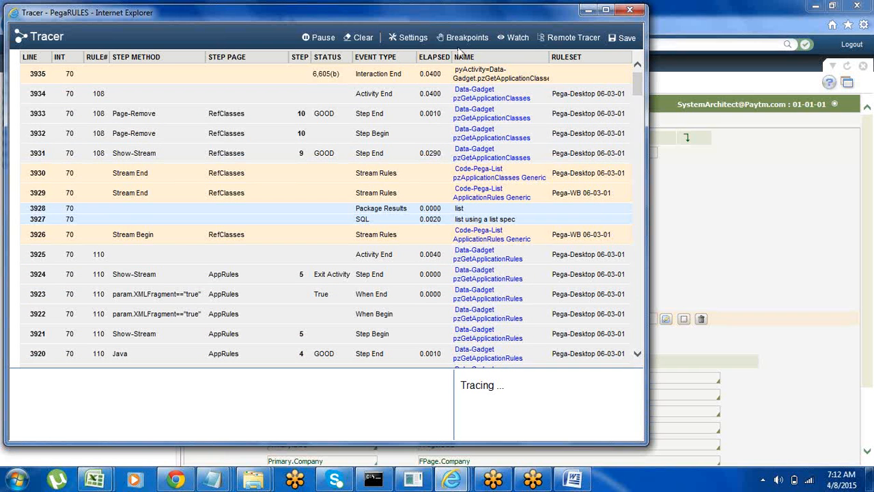
Step: Clear the trace and open the Tracer's breakpoint settings, closing the leftover Run Rule window
click(362, 41)
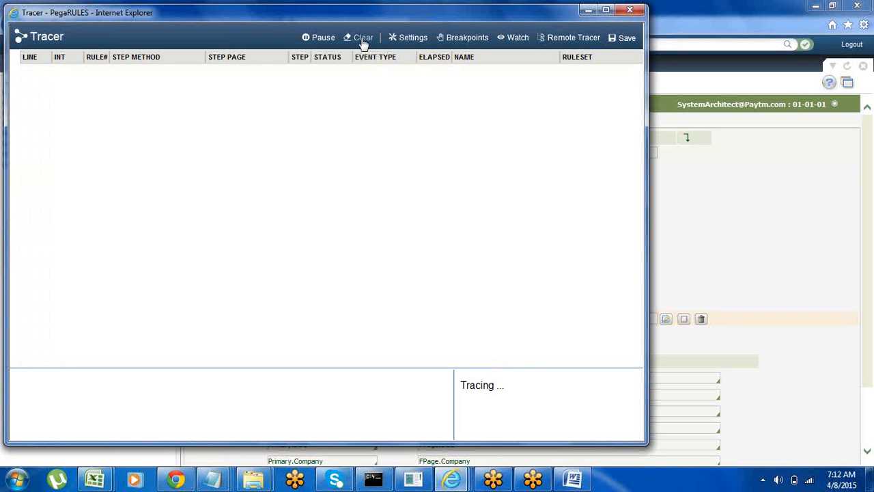
click(462, 44)
mouse_move(452, 477)
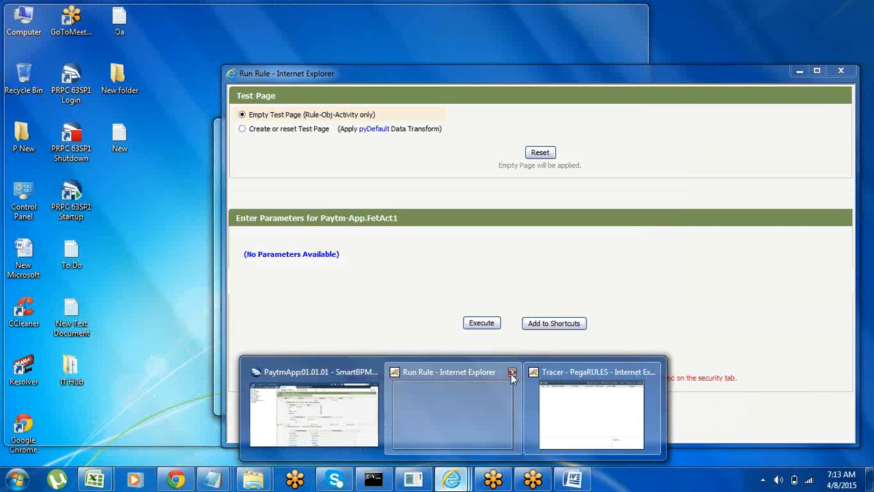
click(513, 372)
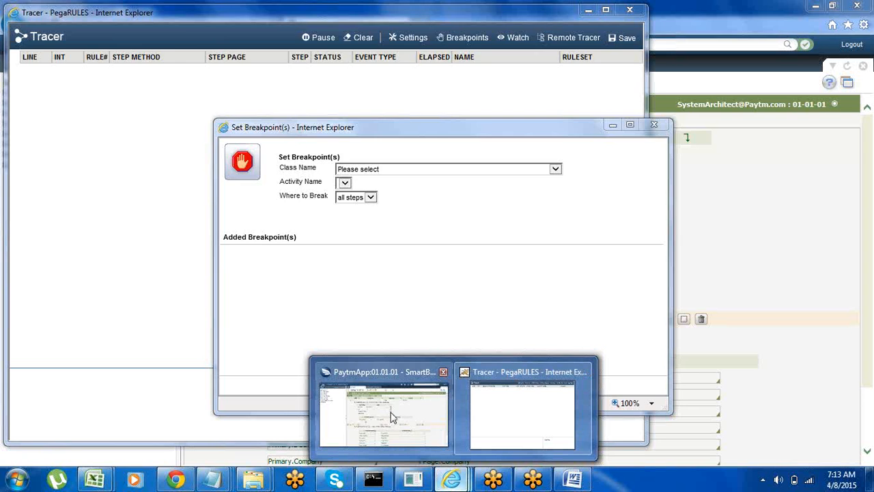
mouse_move(392, 416)
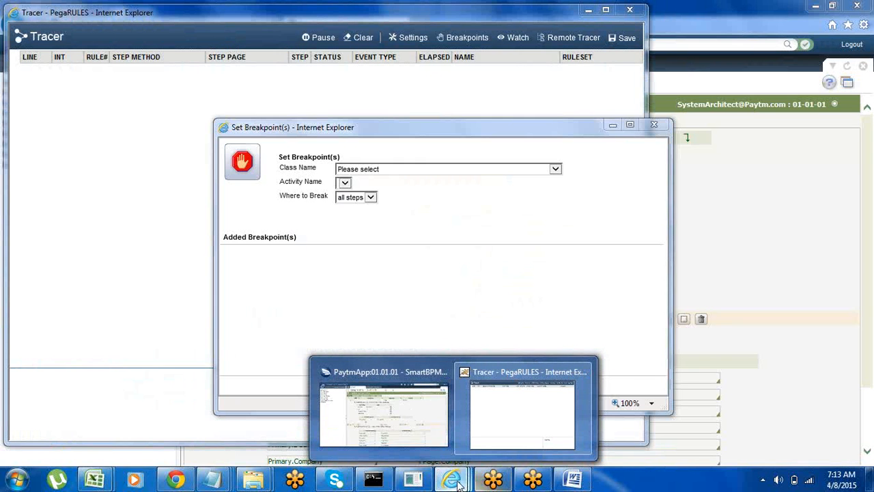
click(453, 483)
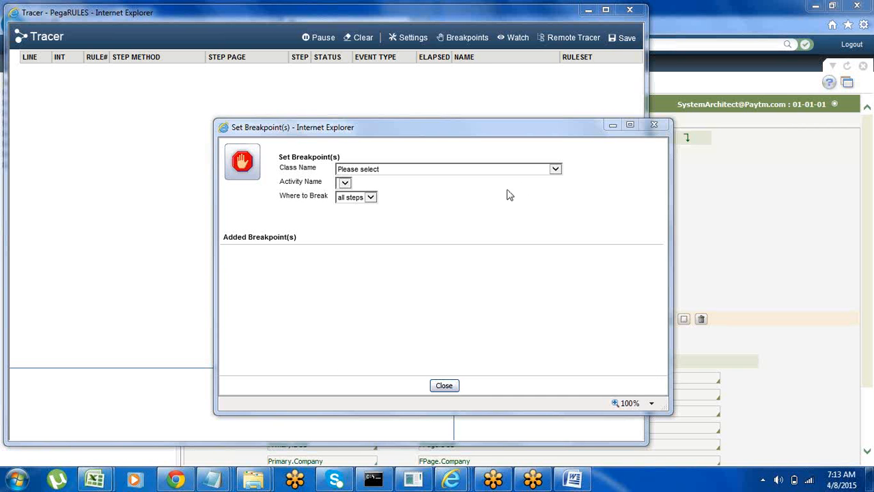
Step: Set the breakpoint's class name to Paytm-App
click(555, 169)
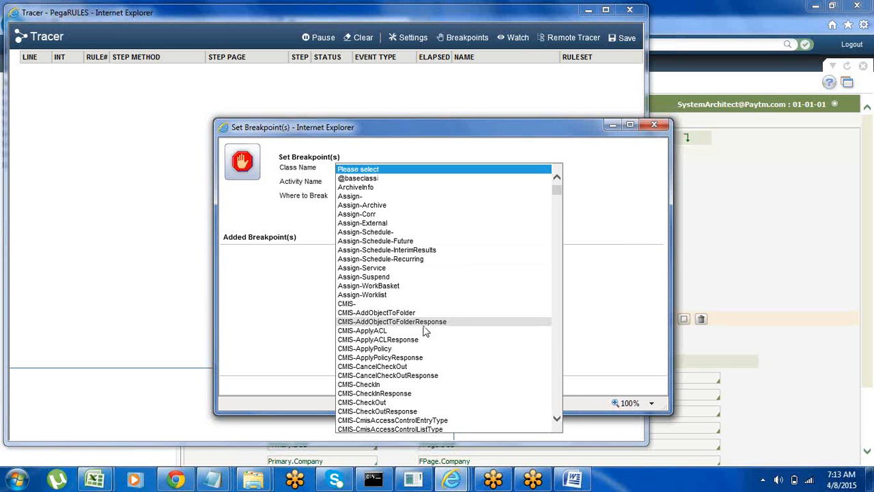
key(p)
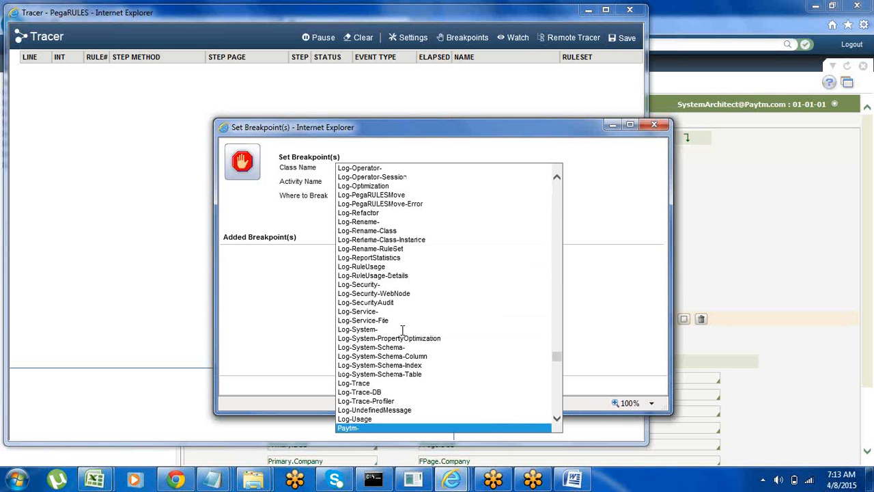
key(Down)
key(Return)
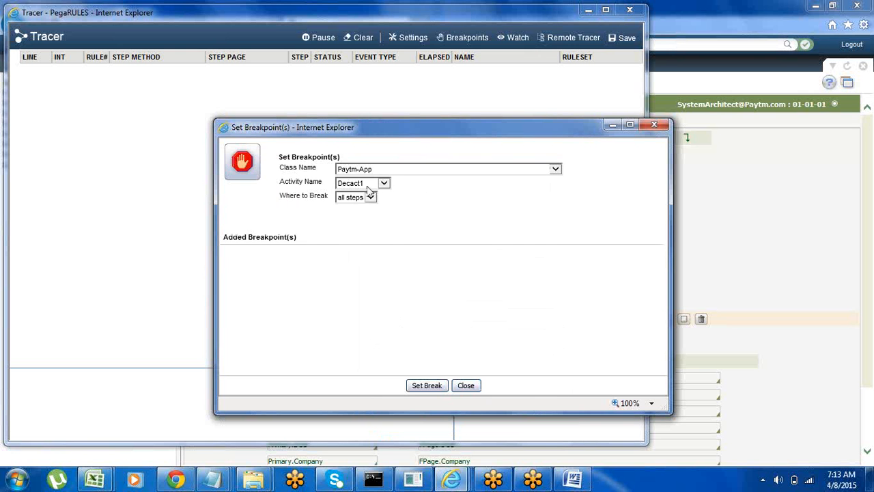
Step: Add a breakpoint on the InsAct1 activity that breaks at step 30
click(384, 183)
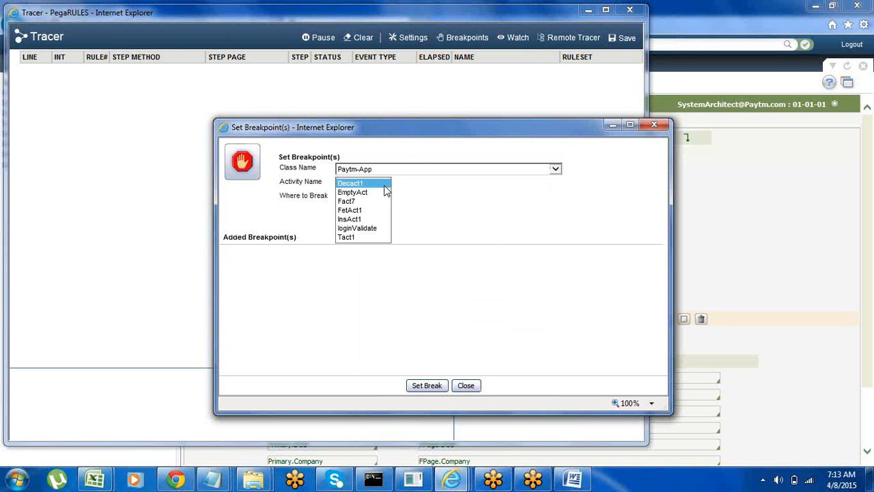
click(356, 219)
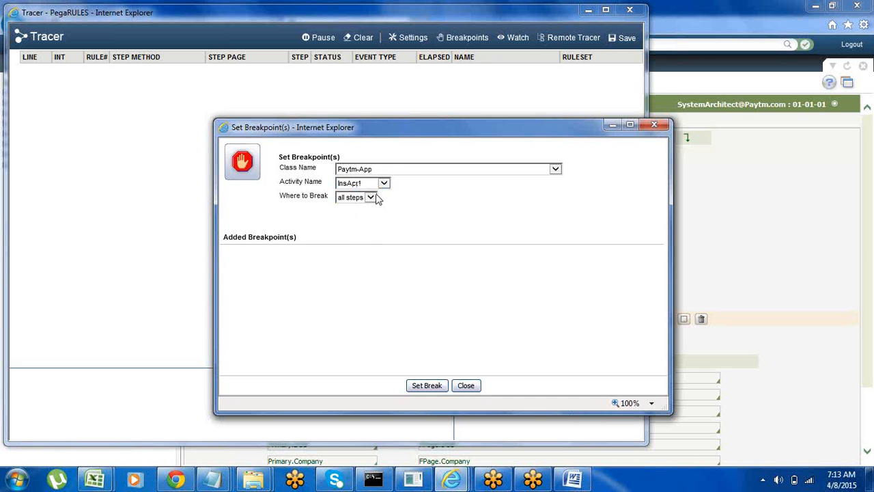
click(372, 198)
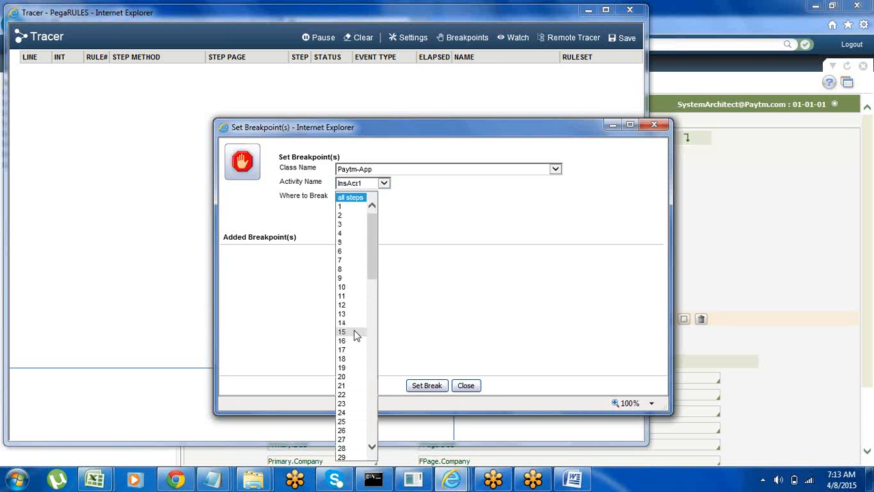
click(373, 447)
click(373, 447)
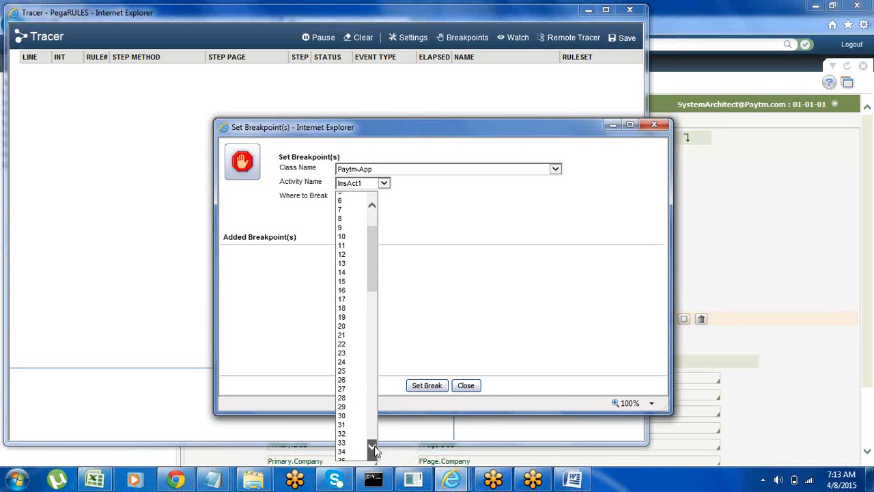
click(345, 412)
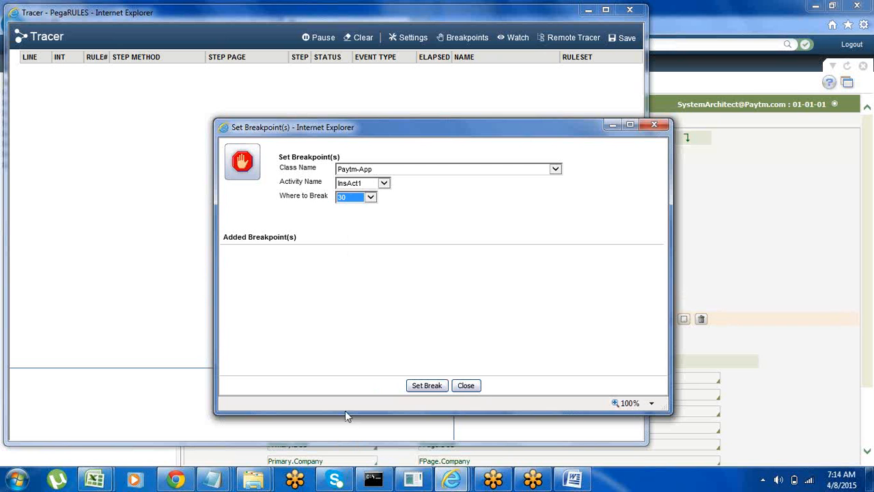
click(403, 237)
click(426, 386)
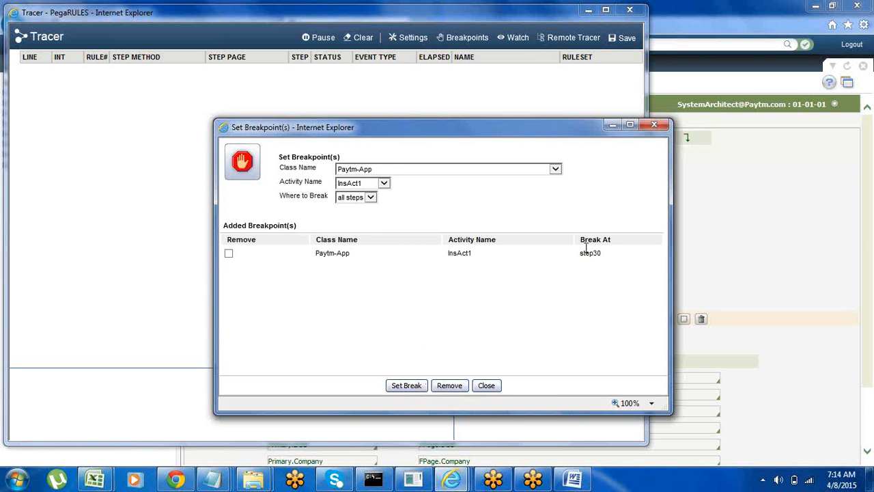
Step: Close the breakpoint settings, then reopen them to check the added breakpoint and close them again
click(483, 386)
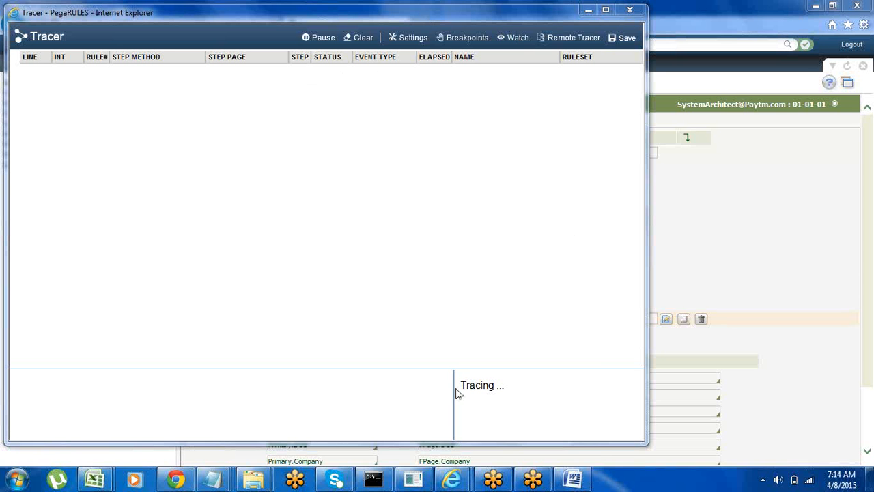
click(464, 39)
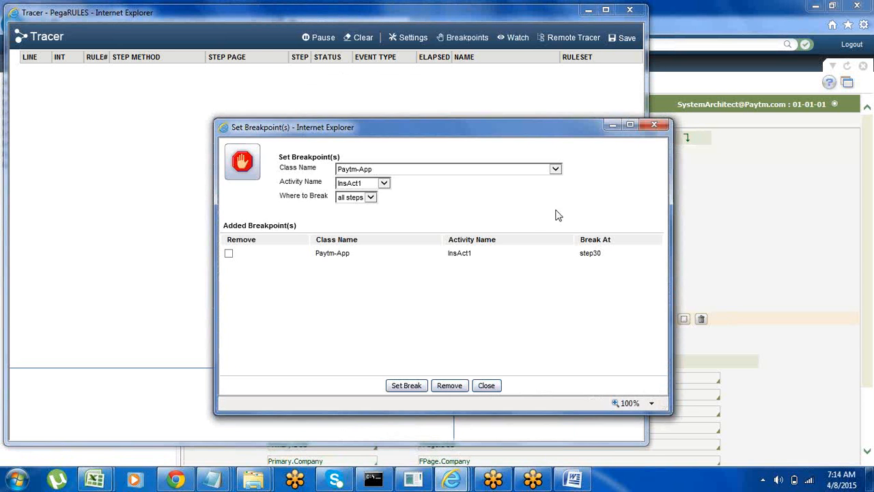
click(654, 123)
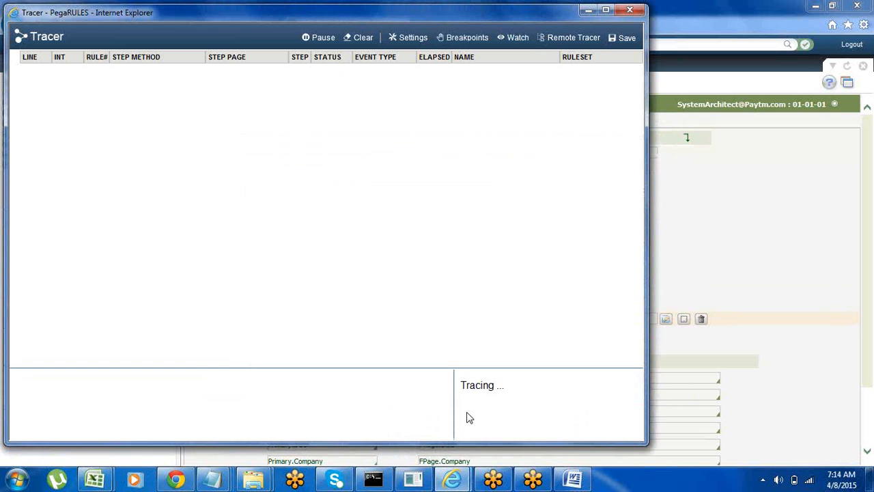
Step: Return to the PaytmApp designer window and open the InsAct1 activity from the Technical category's activities
mouse_move(452, 479)
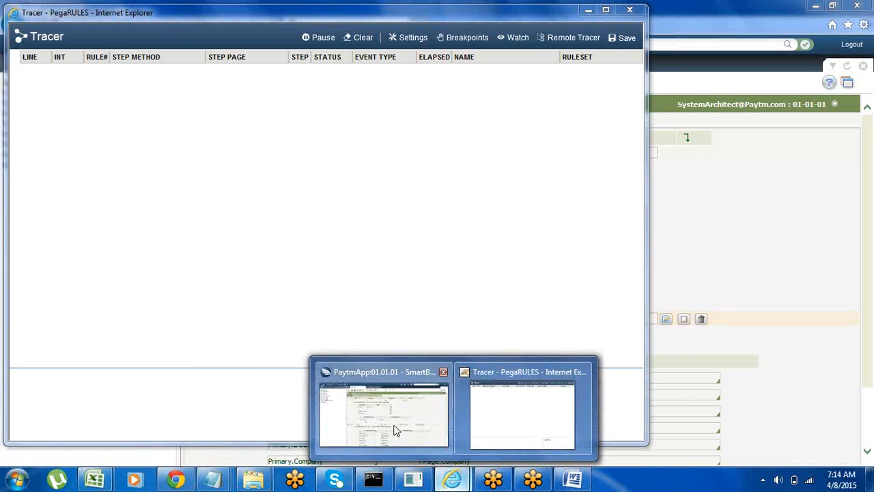
click(392, 428)
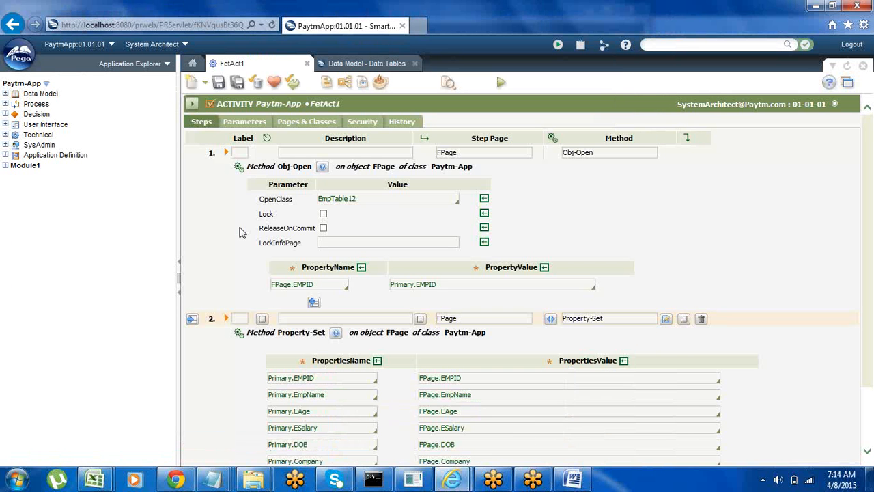
click(5, 134)
click(14, 145)
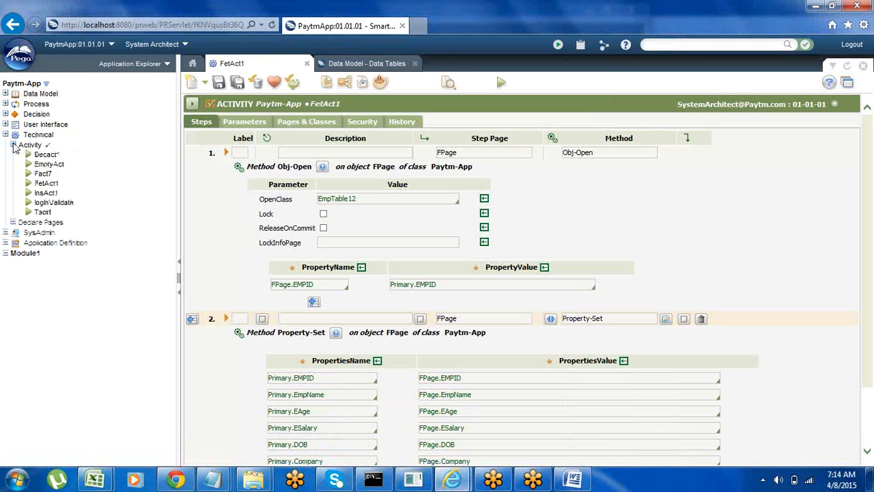
click(45, 193)
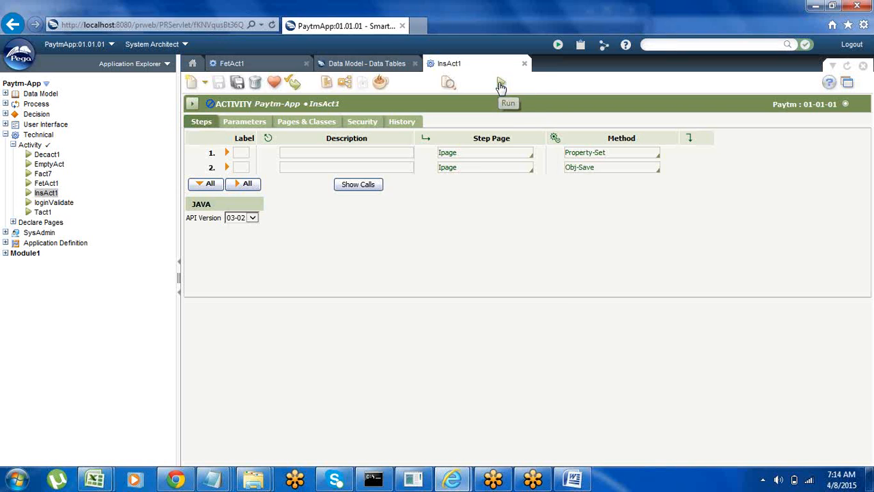
click(500, 85)
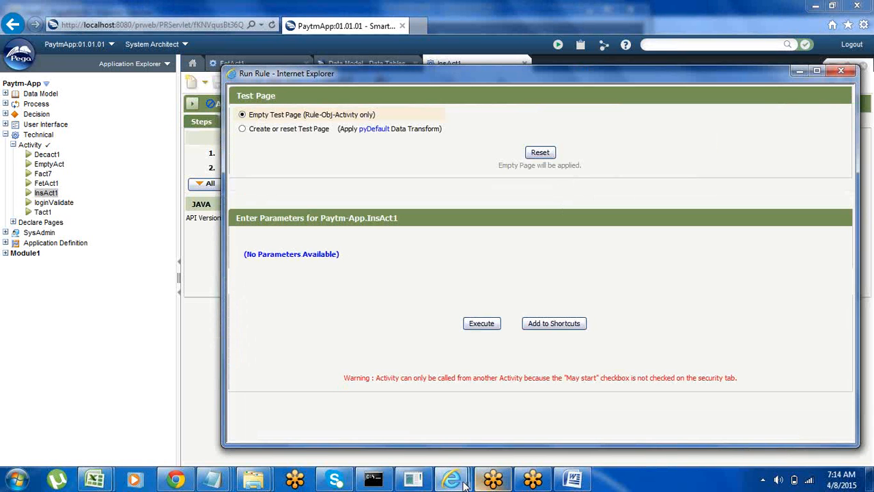
mouse_move(451, 479)
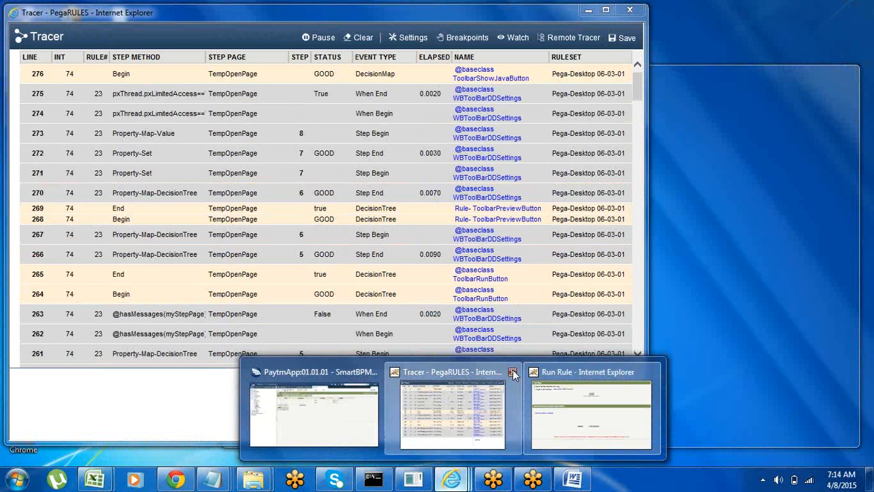
click(512, 371)
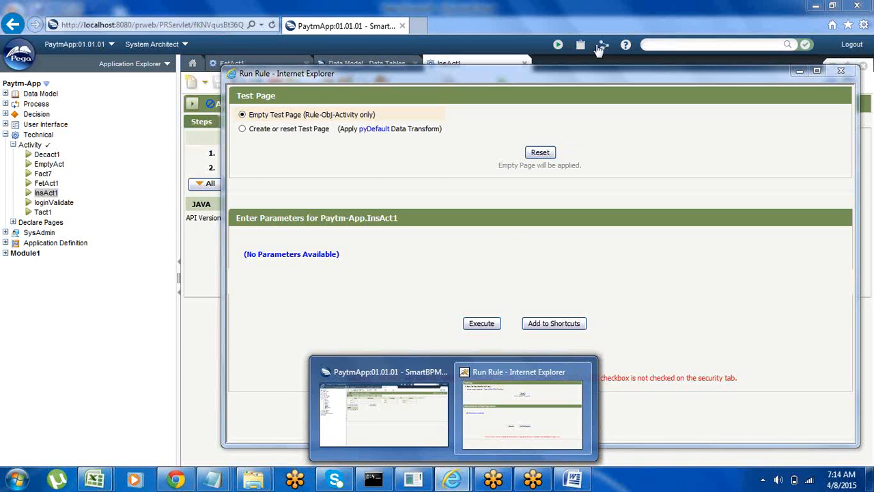
click(601, 45)
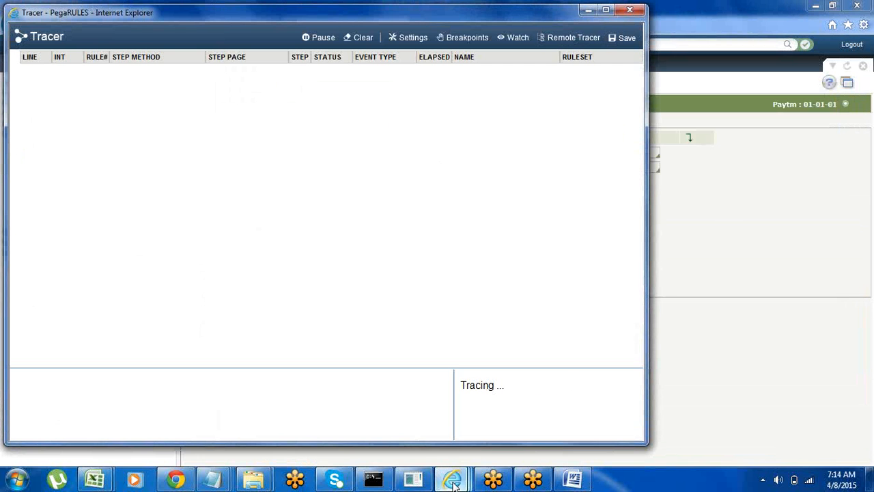
mouse_move(451, 478)
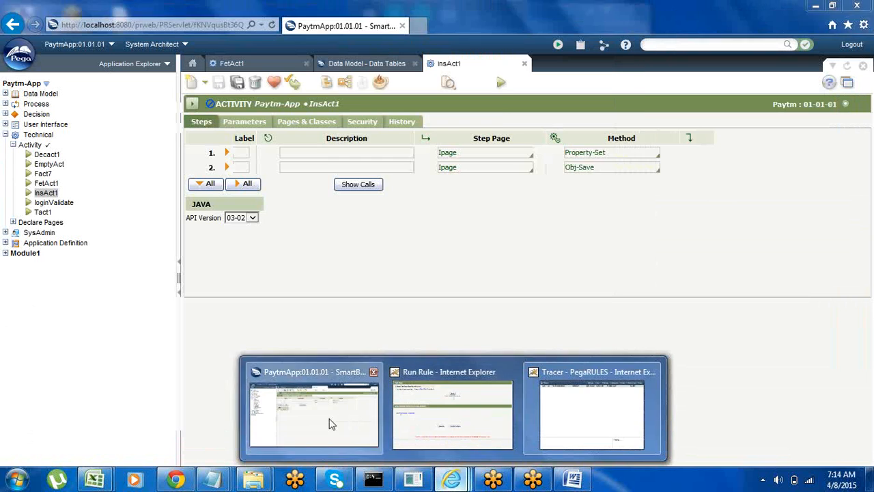
click(331, 423)
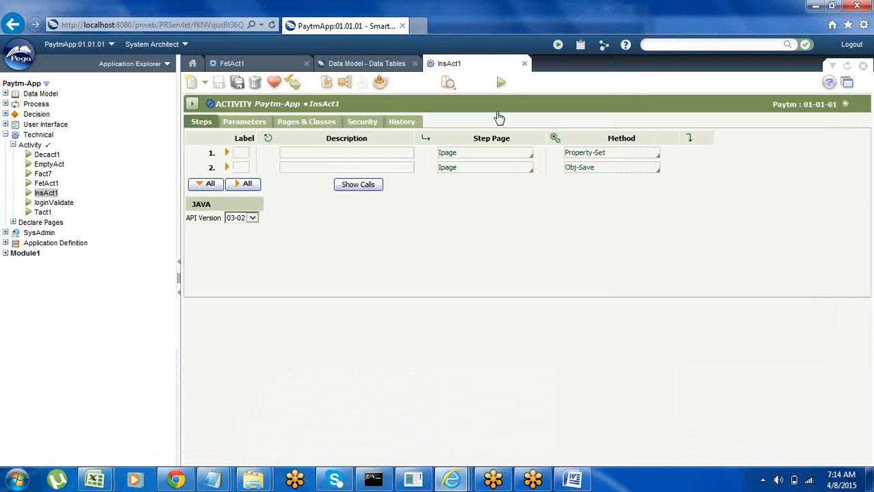
click(502, 83)
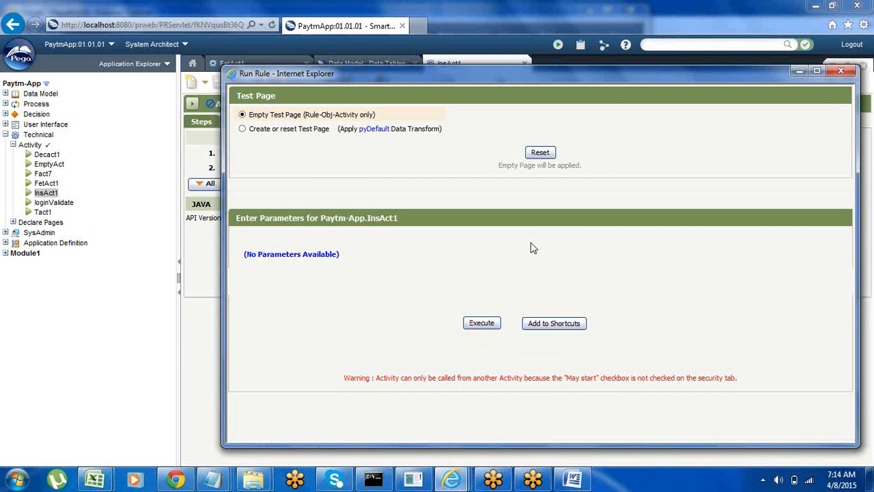
click(841, 71)
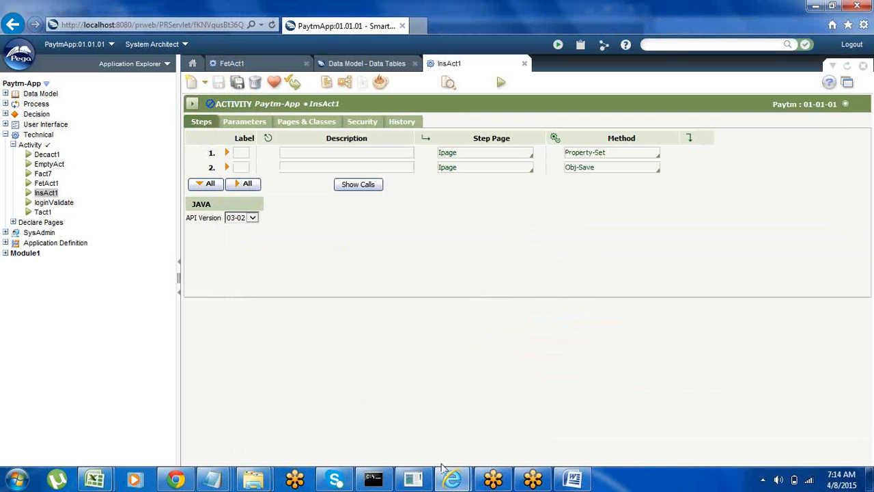
mouse_move(451, 478)
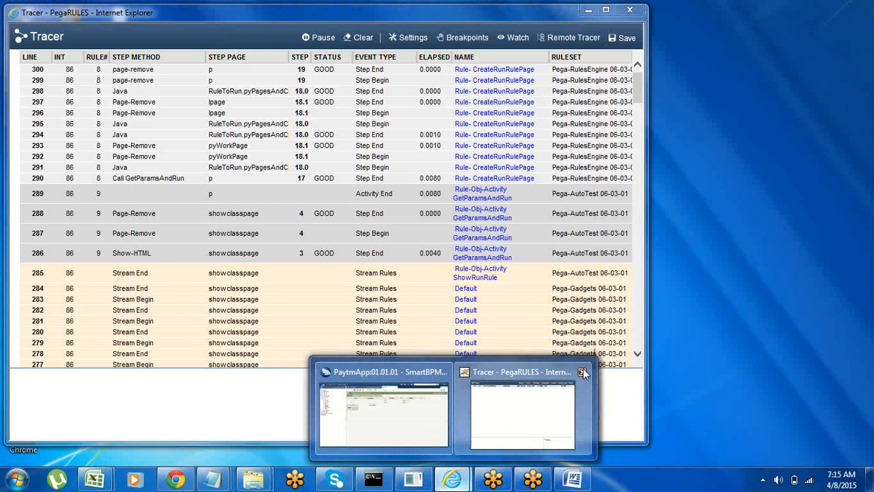
click(583, 371)
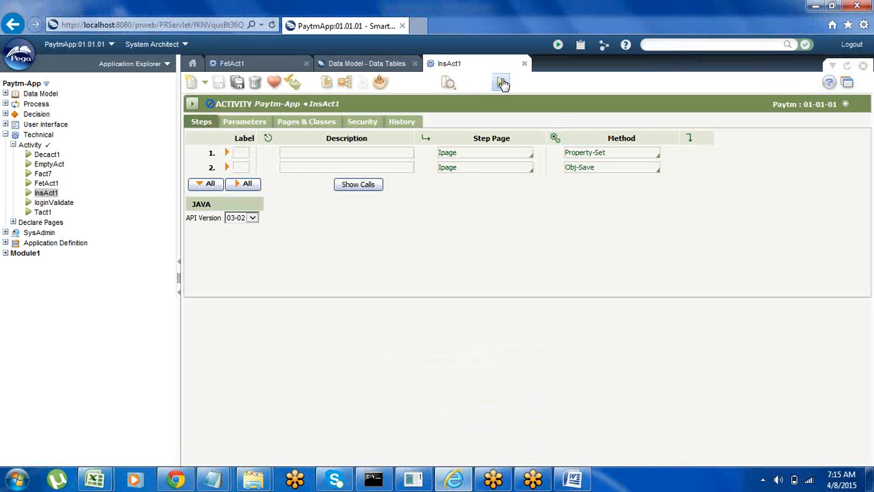
Step: Prepare a run of InsAct1 with an empty test page, start a fresh Tracer session and execute the activity
click(501, 83)
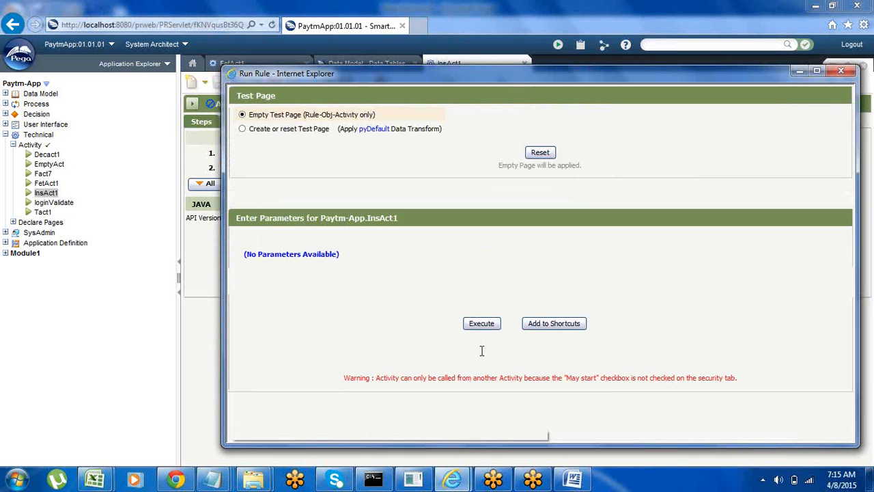
click(605, 46)
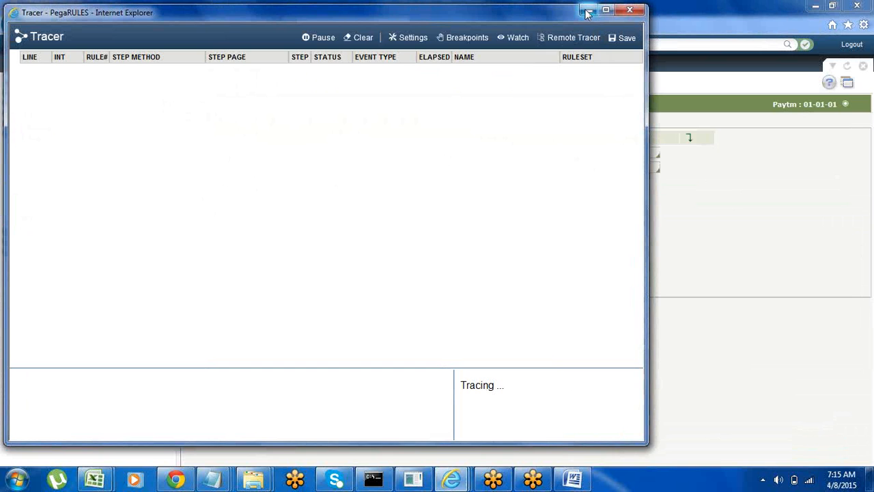
click(586, 10)
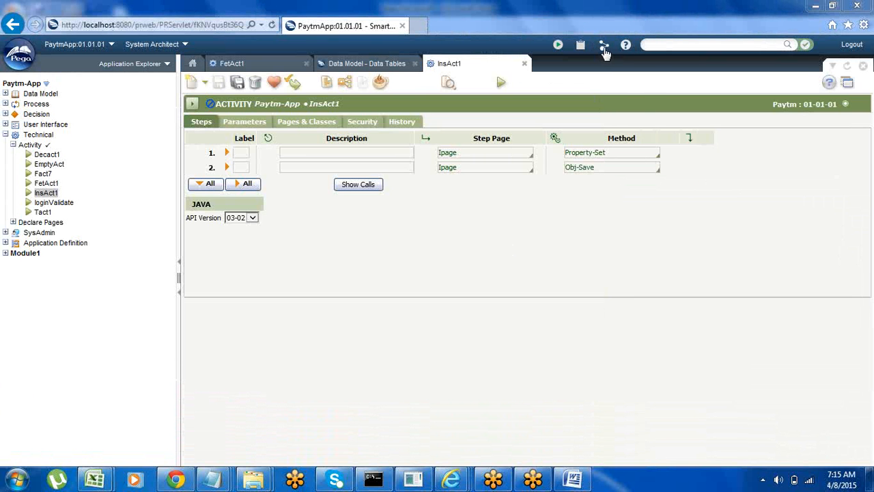
mouse_move(456, 479)
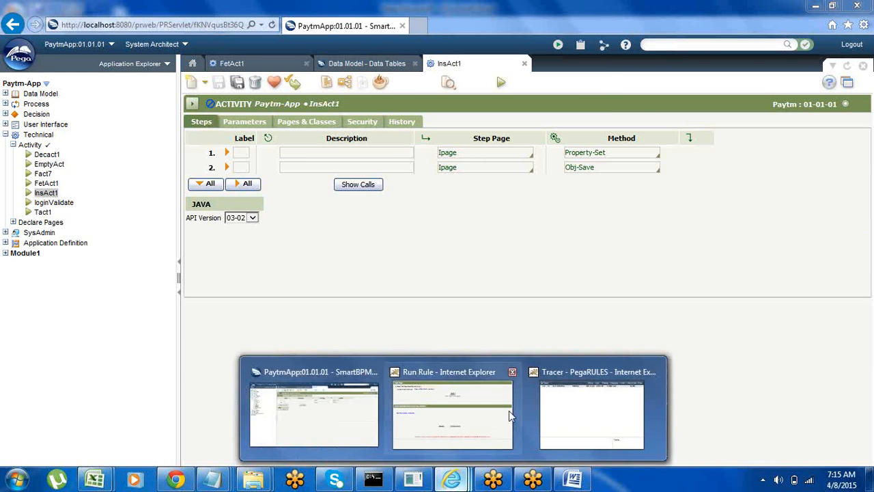
click(481, 415)
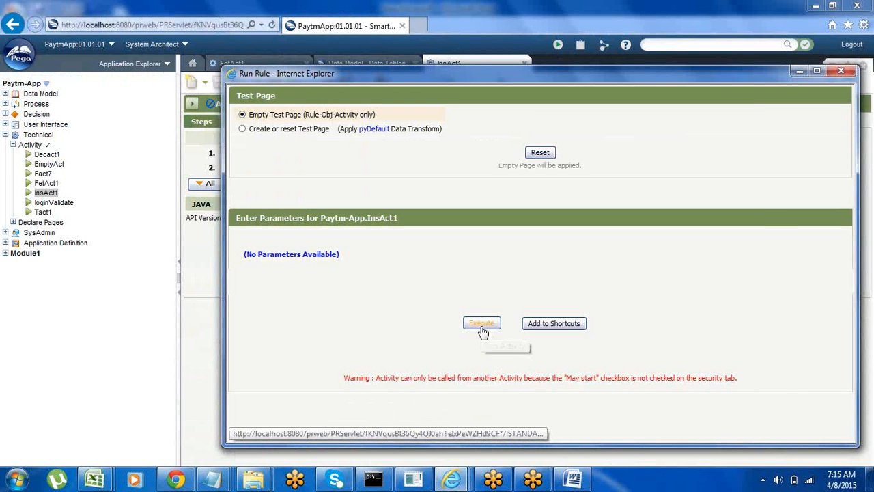
click(482, 327)
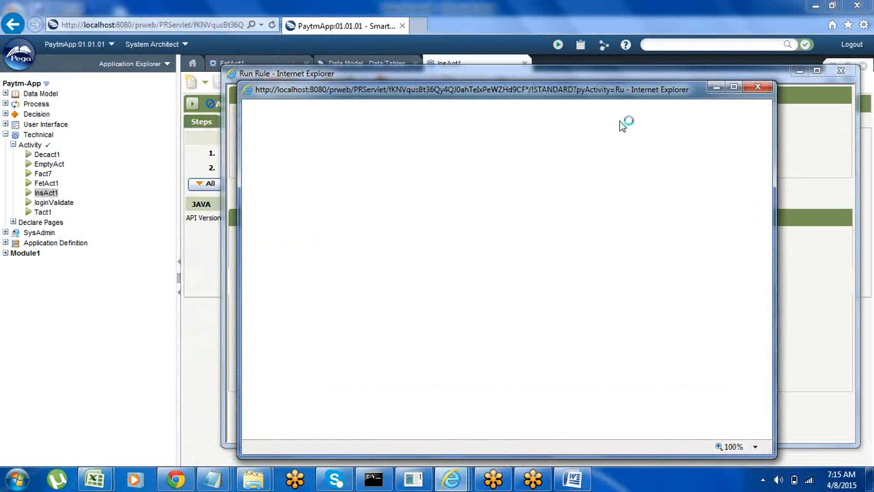
click(784, 77)
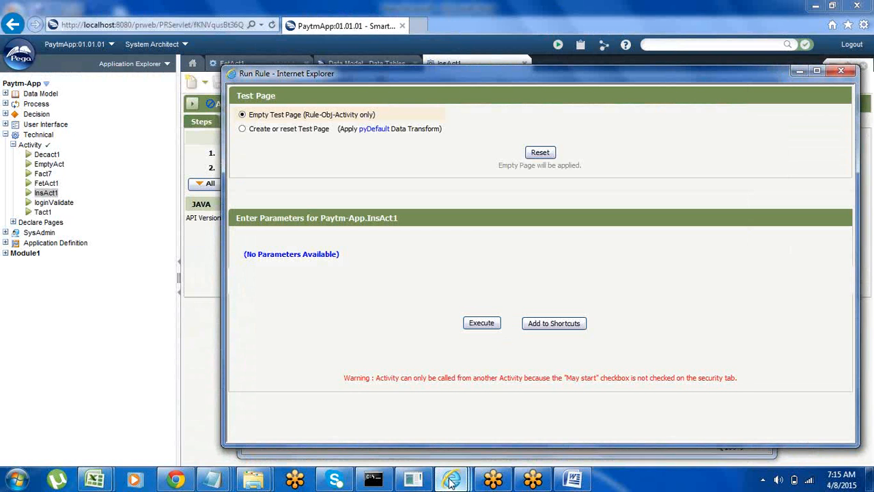
Step: Examine the Tracer's recorded lines for the InsAct1 run, including the properties of trace event 185
mouse_move(451, 478)
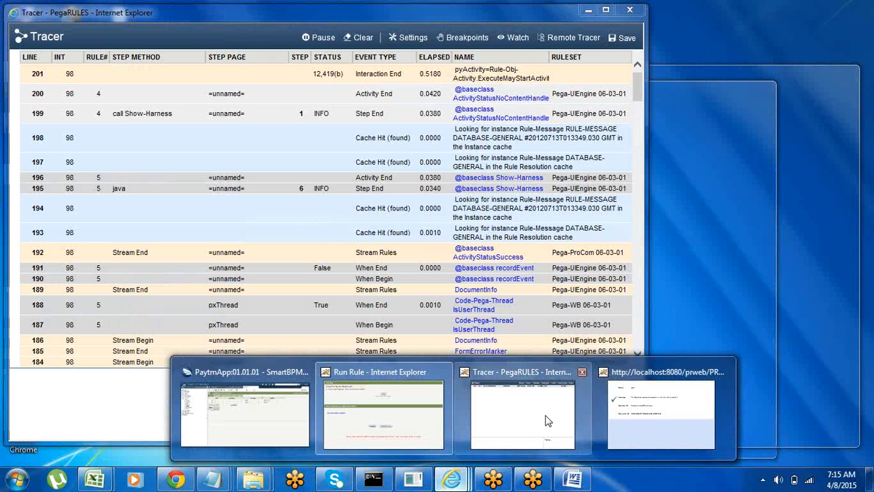
click(517, 427)
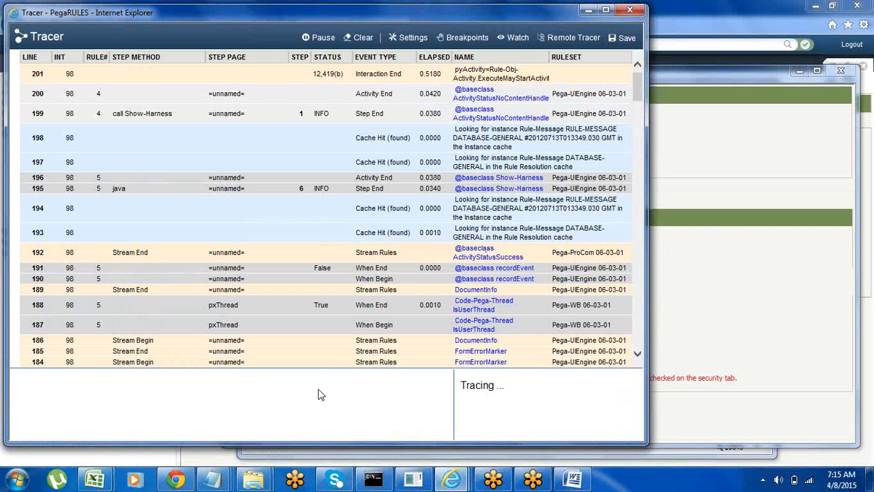
click(328, 352)
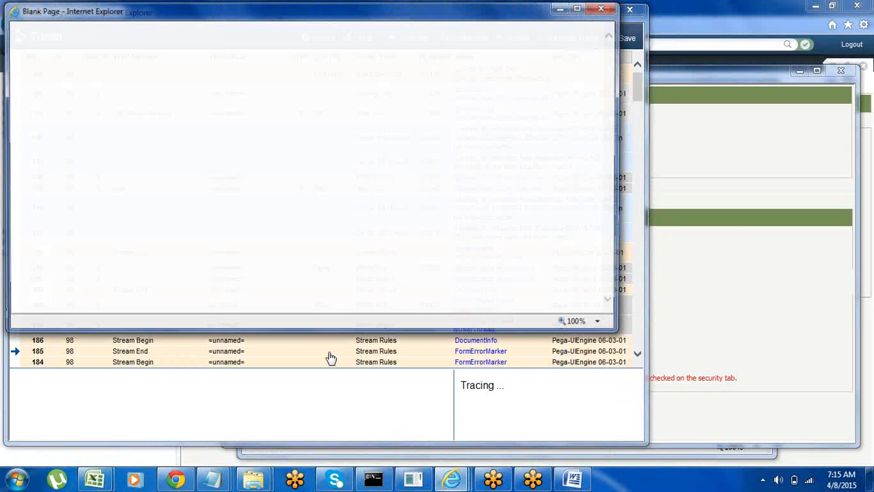
click(605, 8)
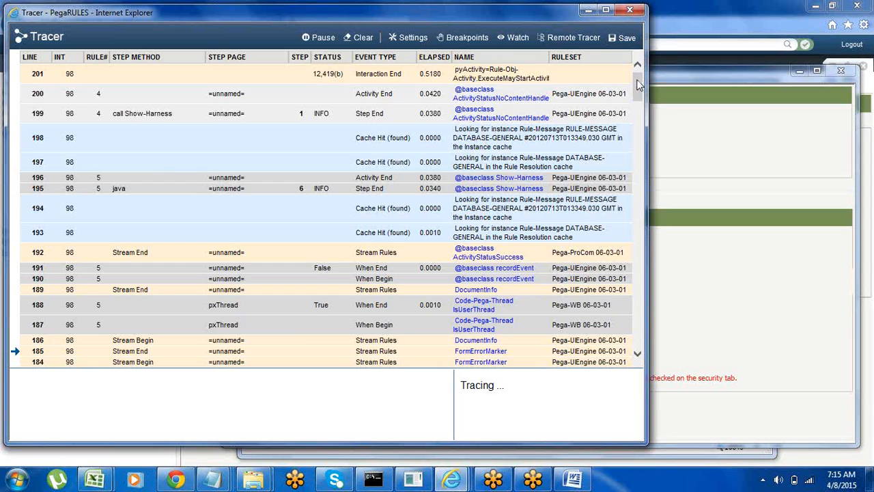
drag(636, 80, 676, 354)
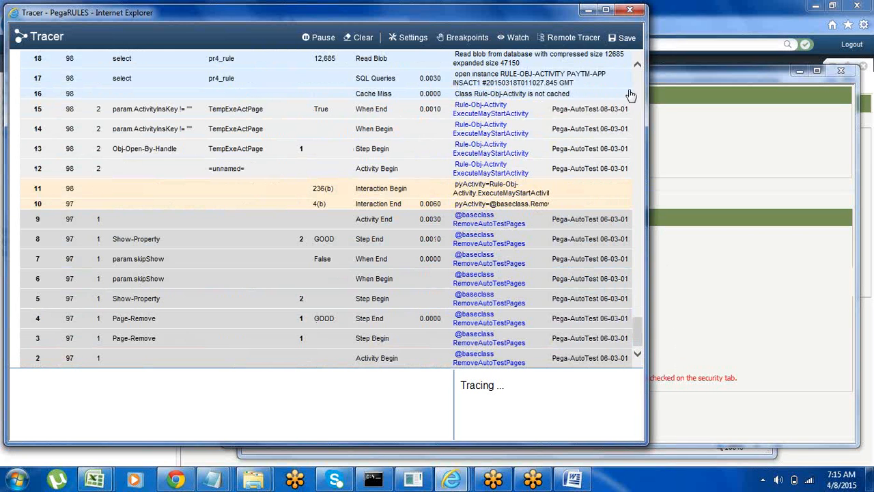
click(637, 67)
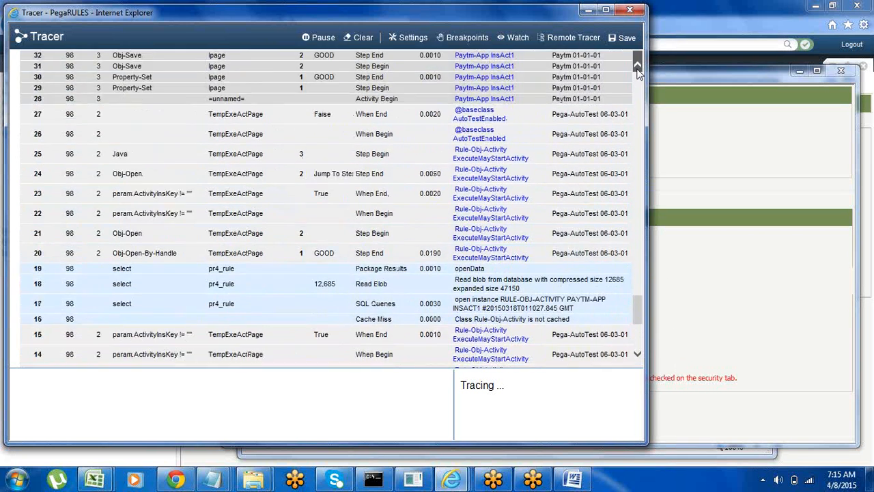
Step: Finish reviewing the trace and close the run result, Tracer and Run Rule windows, leaving the PaytmApp designer open
drag(637, 68, 637, 68)
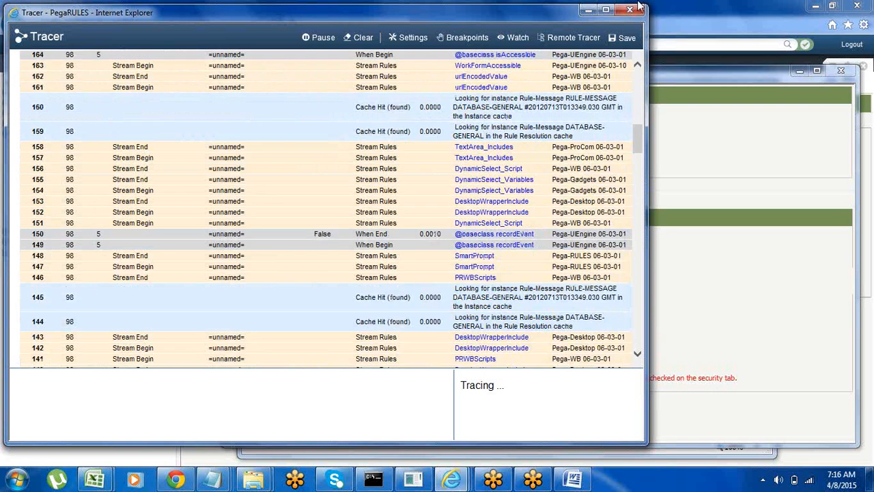
click(632, 9)
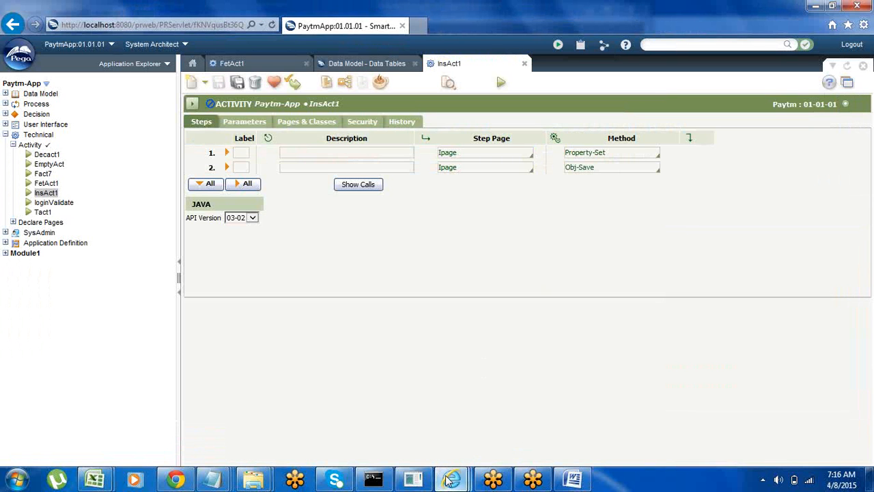
mouse_move(451, 479)
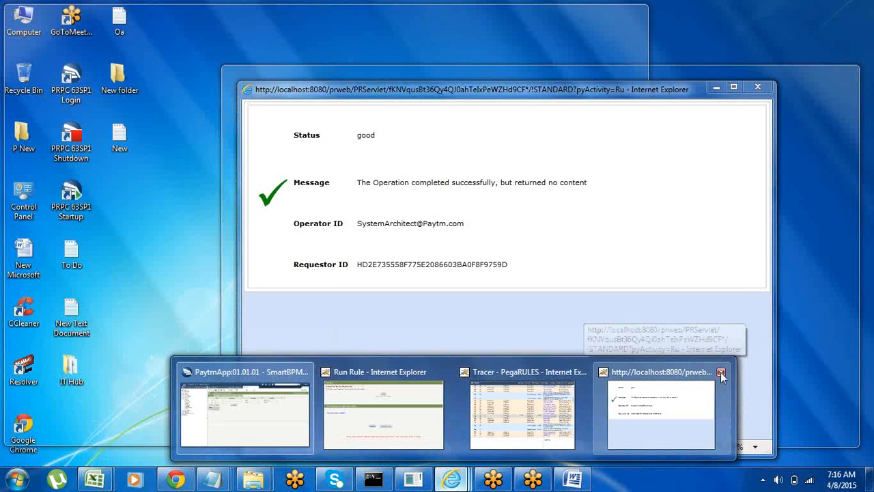
click(721, 373)
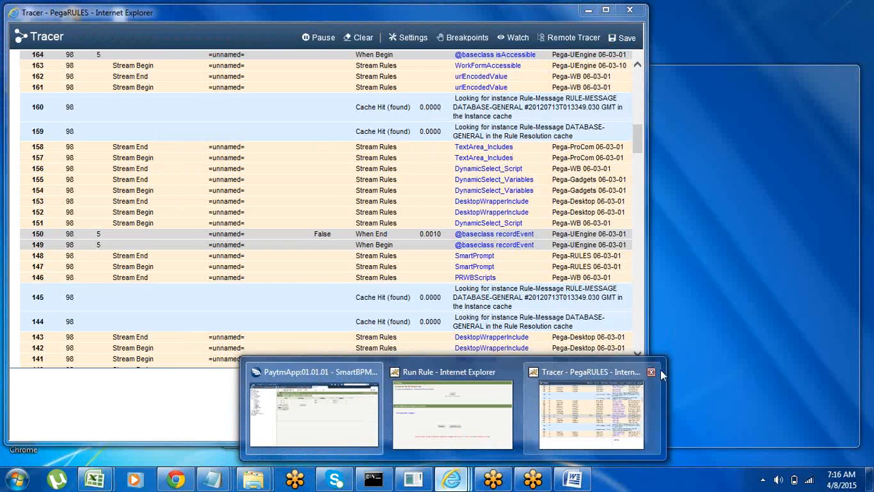
click(651, 373)
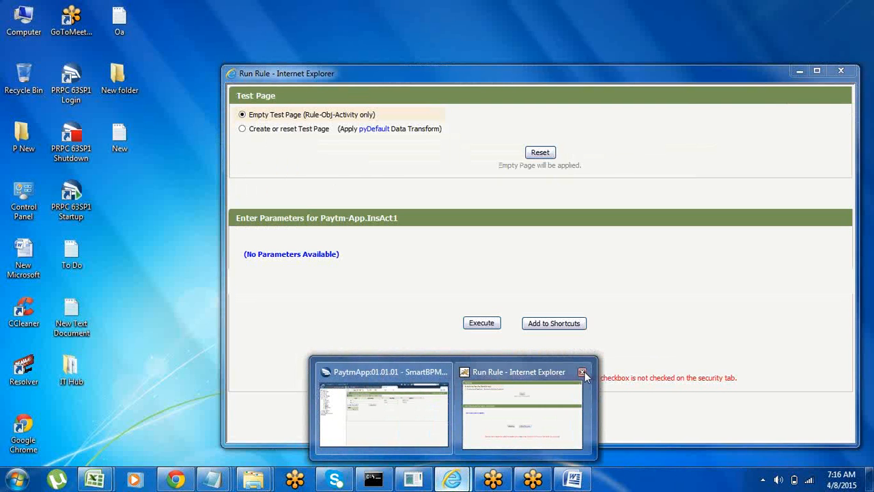
click(582, 371)
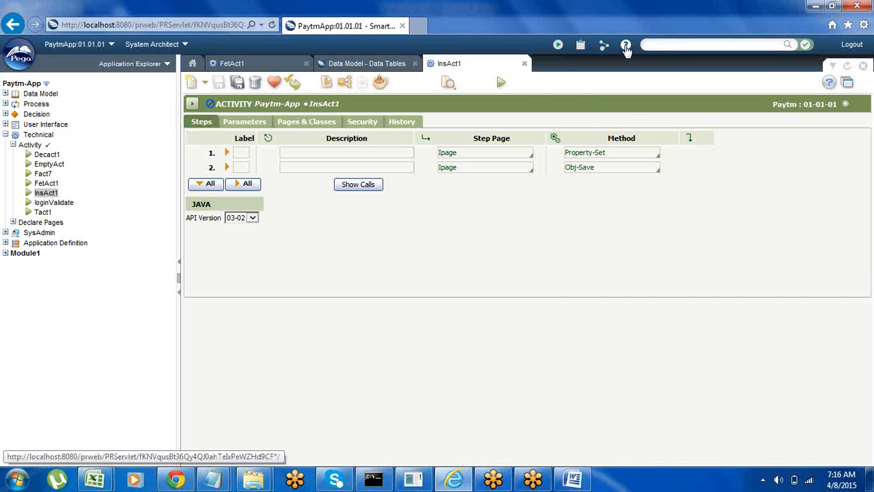
Step: Open the Developer Help from the designer and bring up its search
click(625, 46)
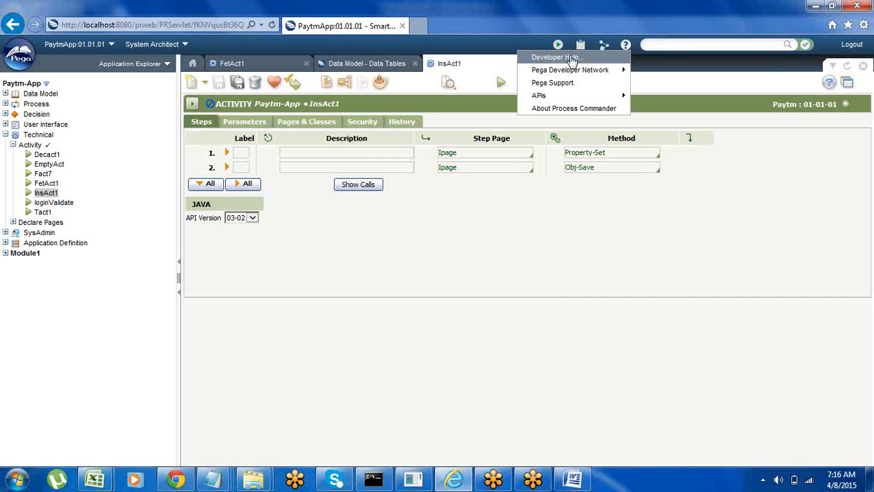
click(569, 56)
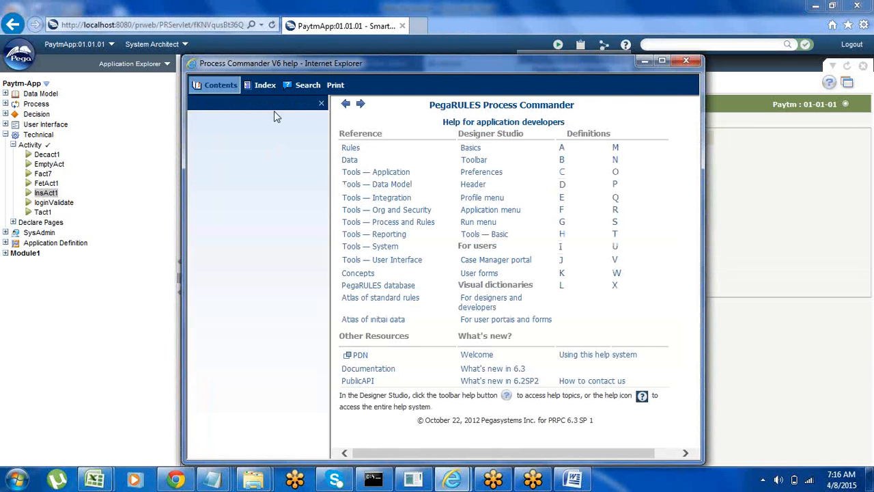
click(302, 90)
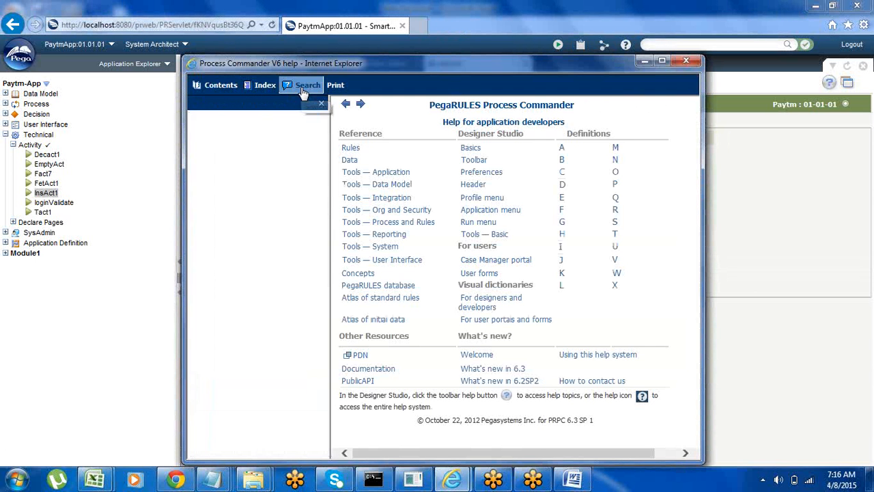
click(245, 131)
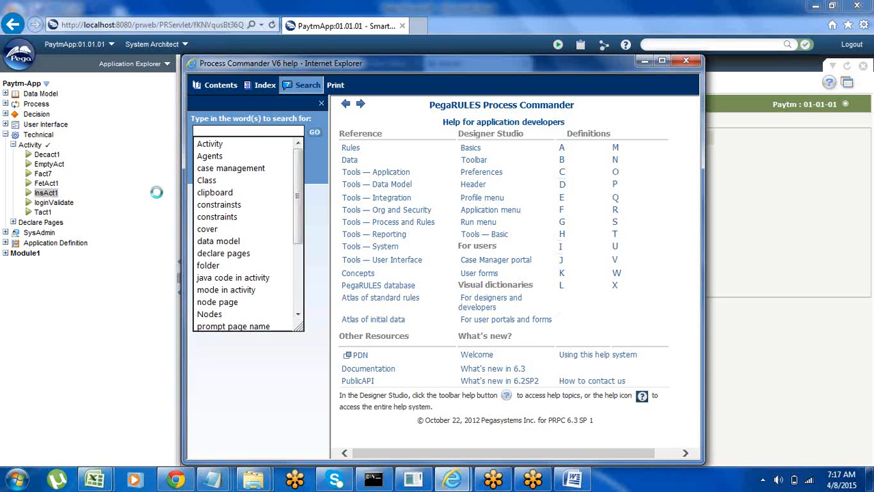
click(217, 403)
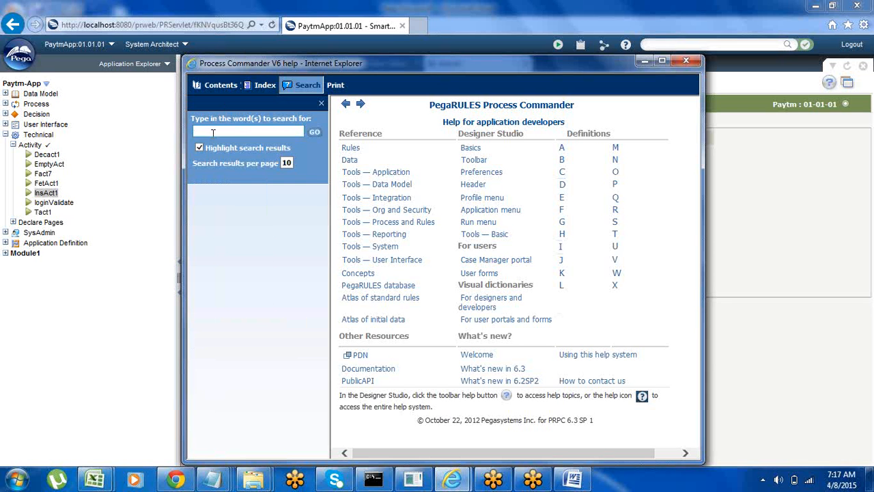
Step: Search the help for "declare pages" and open the "About Declare Pages rules" topic
click(213, 132)
text(de)
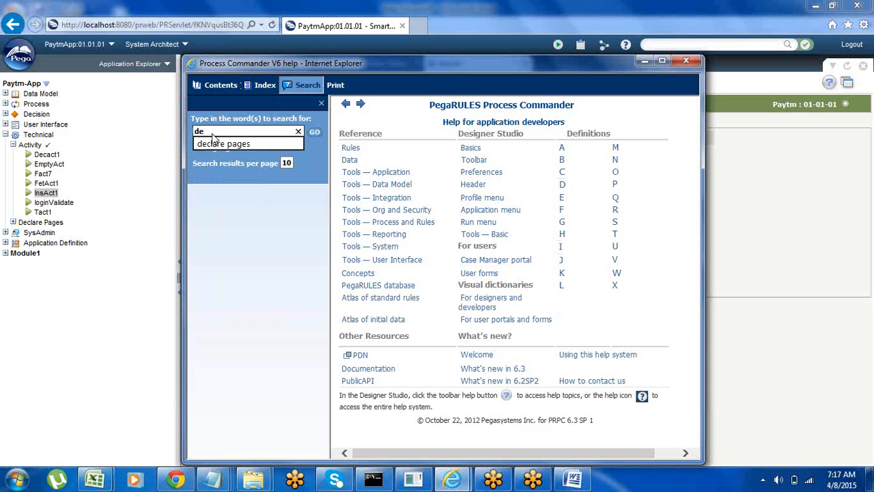
click(226, 142)
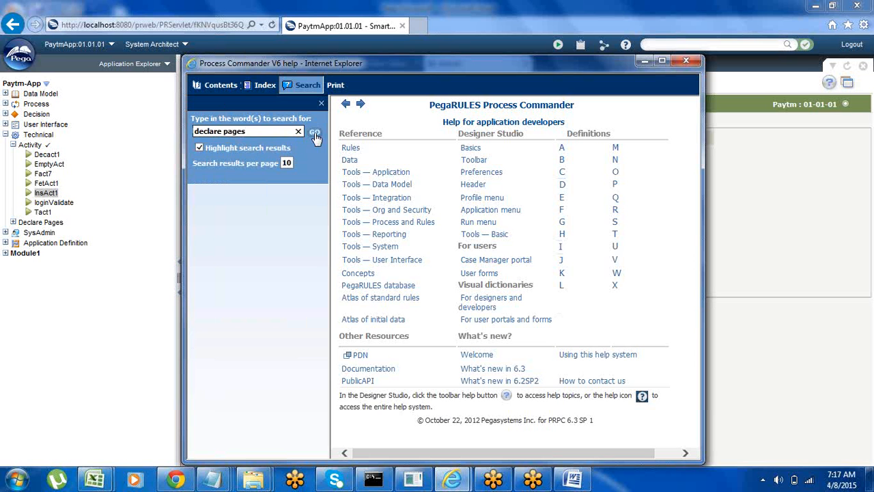
click(315, 133)
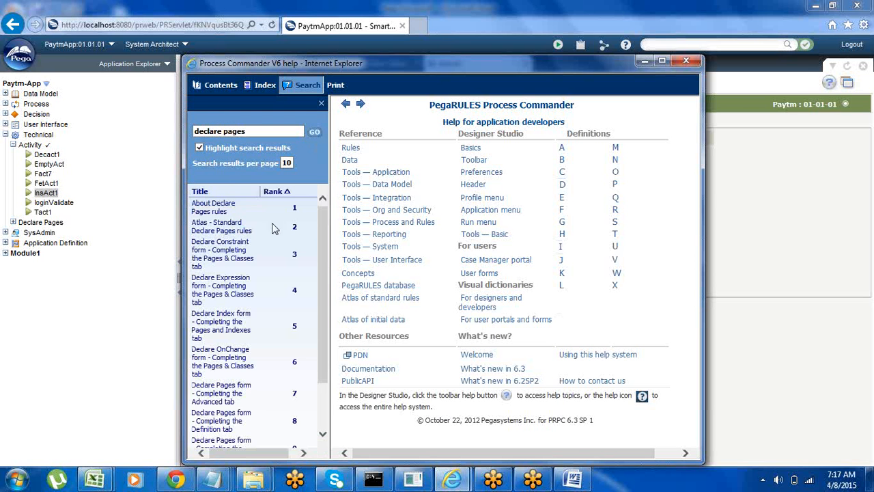
click(211, 212)
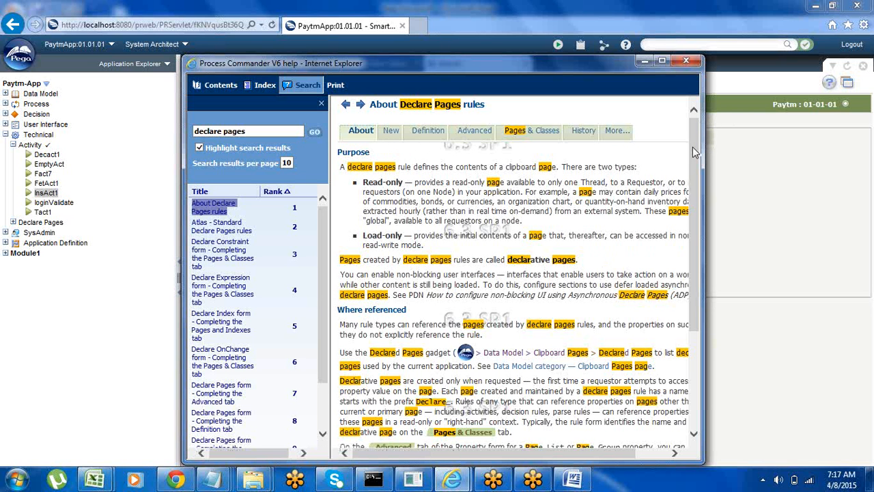
drag(695, 149, 701, 119)
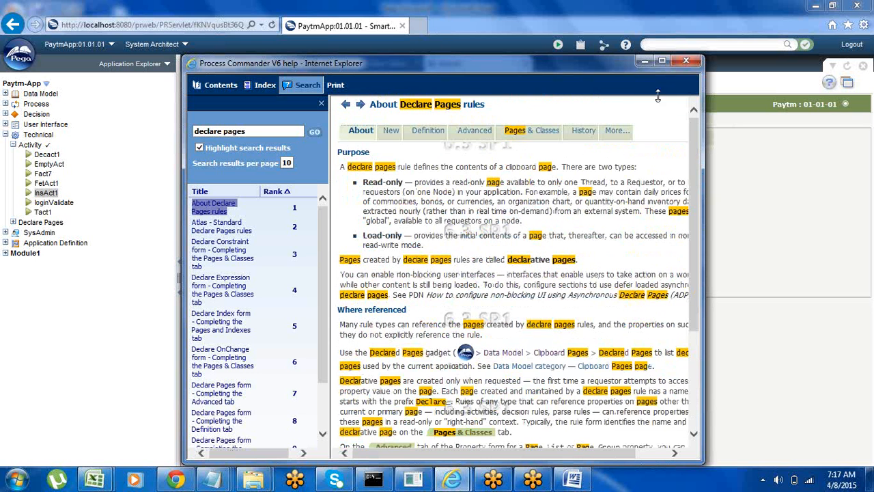
Step: Replace the help search term with "clipboard" and run the search
click(253, 131)
key(BackSpace)
key(BackSpace)
key(BackSpace)
key(BackSpace)
key(BackSpace)
key(BackSpace)
key(BackSpace)
key(BackSpace)
key(BackSpace)
key(BackSpace)
key(BackSpace)
key(BackSpace)
key(BackSpace)
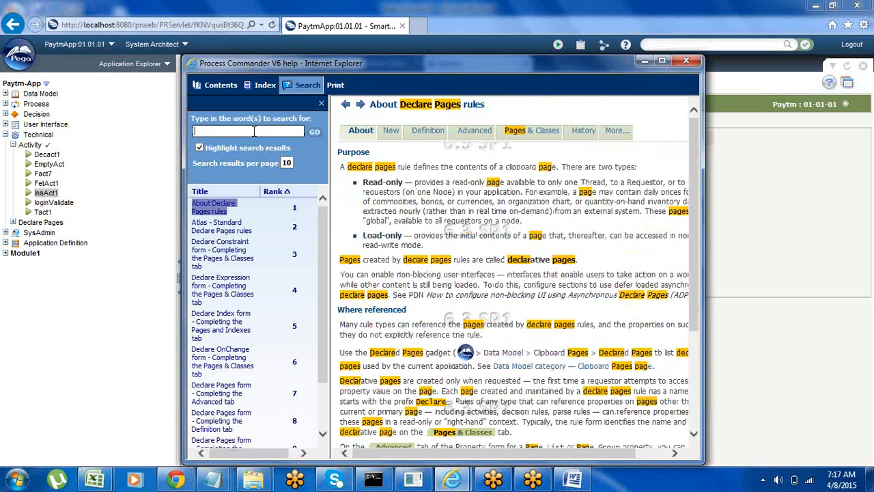
text(user)
key(BackSpace)
key(BackSpace)
key(BackSpace)
key(BackSpace)
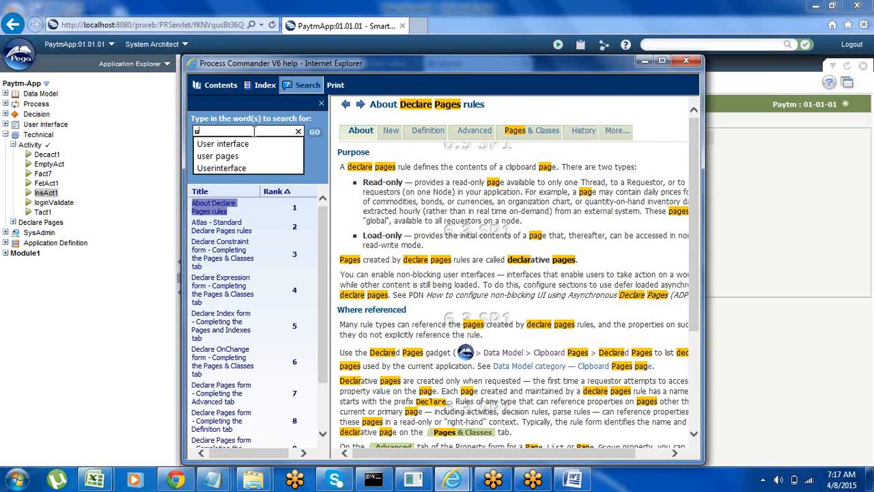
text(Clip)
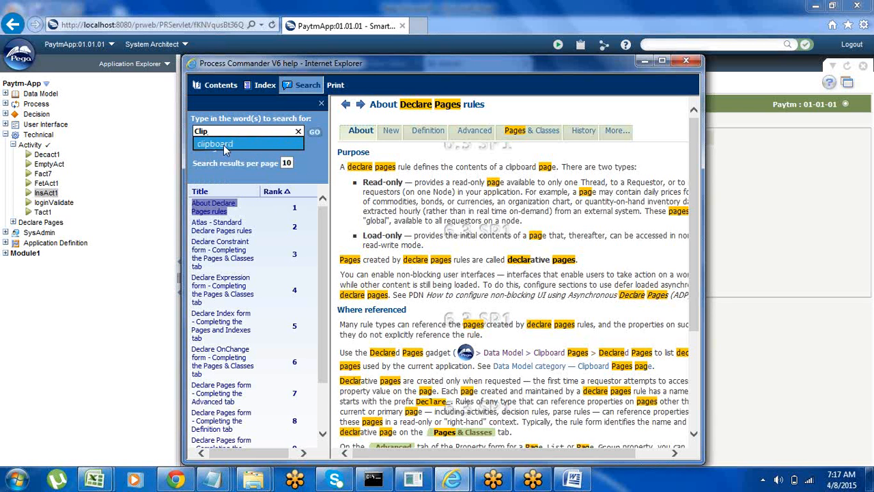
click(223, 144)
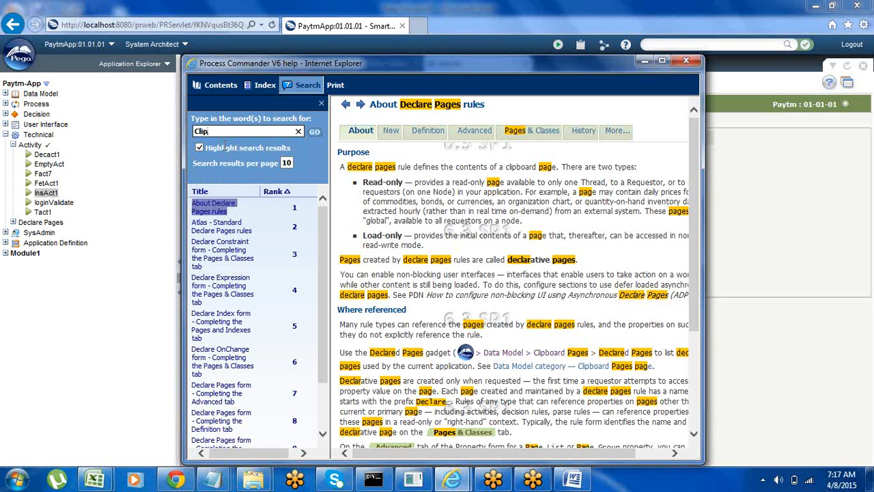
click(315, 136)
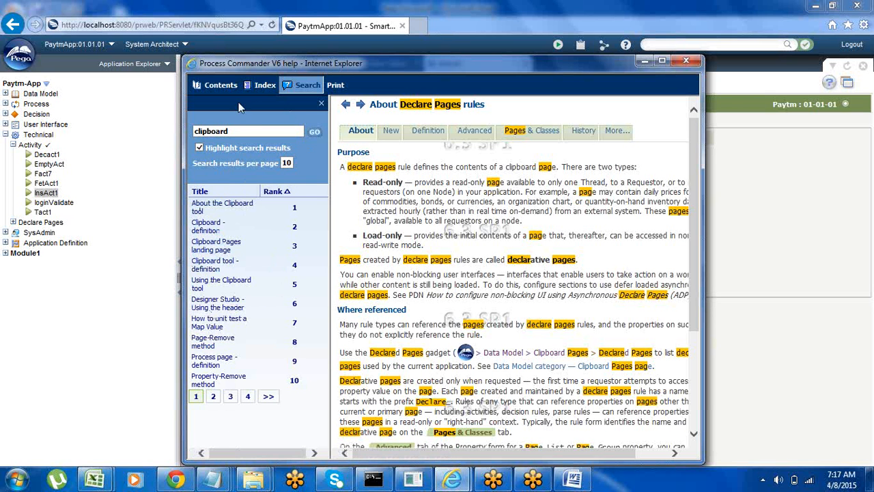
Step: Search the help for "tracer" topics instead
click(235, 130)
key(BackSpace)
key(BackSpace)
key(BackSpace)
key(BackSpace)
key(BackSpace)
key(BackSpace)
key(BackSpace)
key(BackSpace)
key(BackSpace)
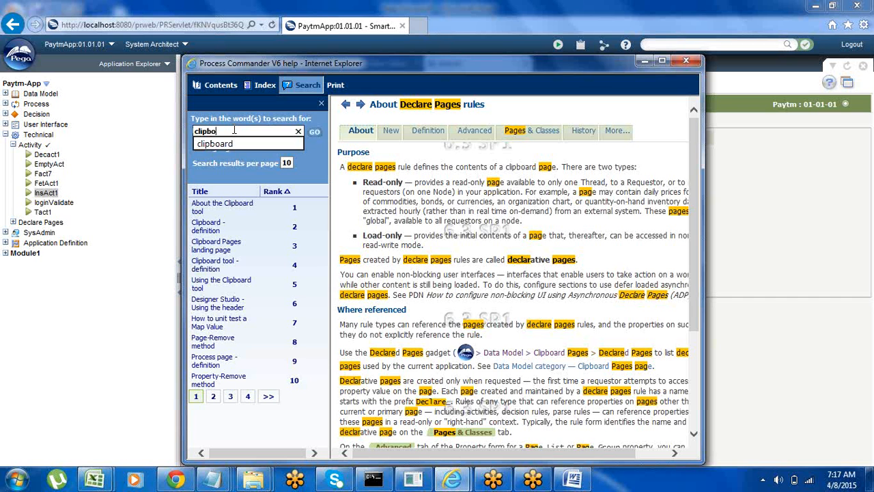
text(tracer,)
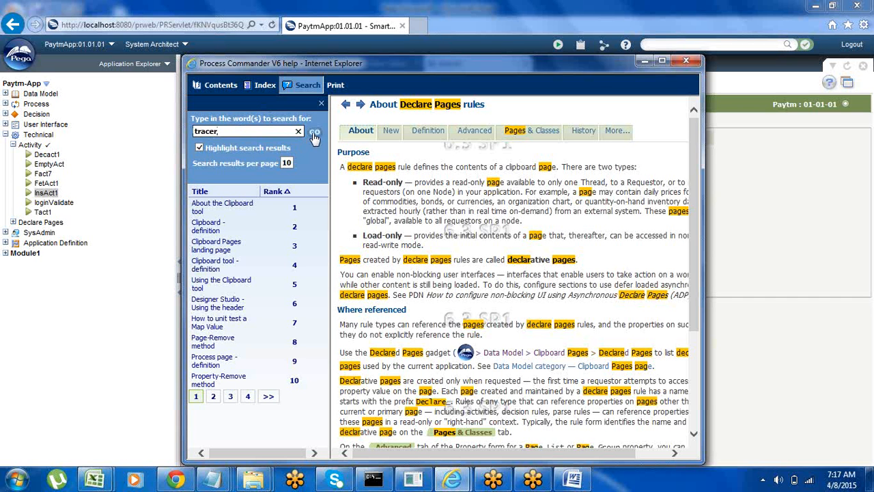
click(313, 134)
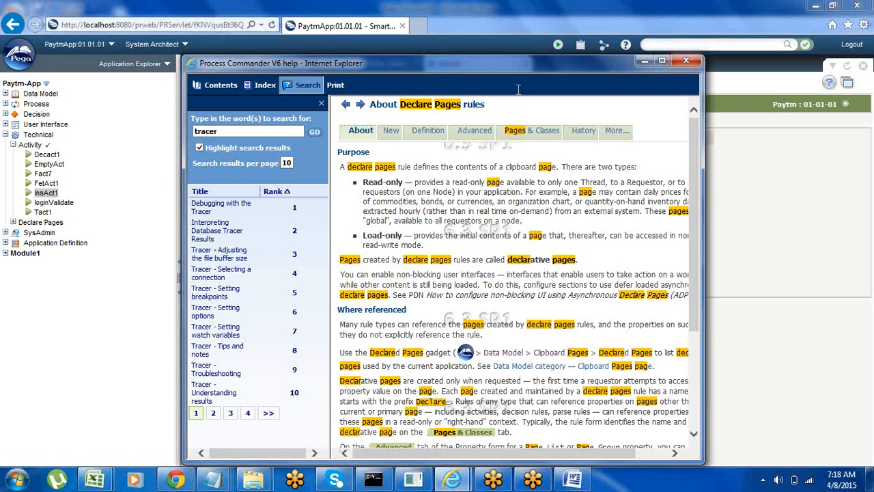
Step: Clear the help search term and return to the PaytmApp designer window
click(220, 130)
key(BackSpace)
key(BackSpace)
key(BackSpace)
key(BackSpace)
key(BackSpace)
key(BackSpace)
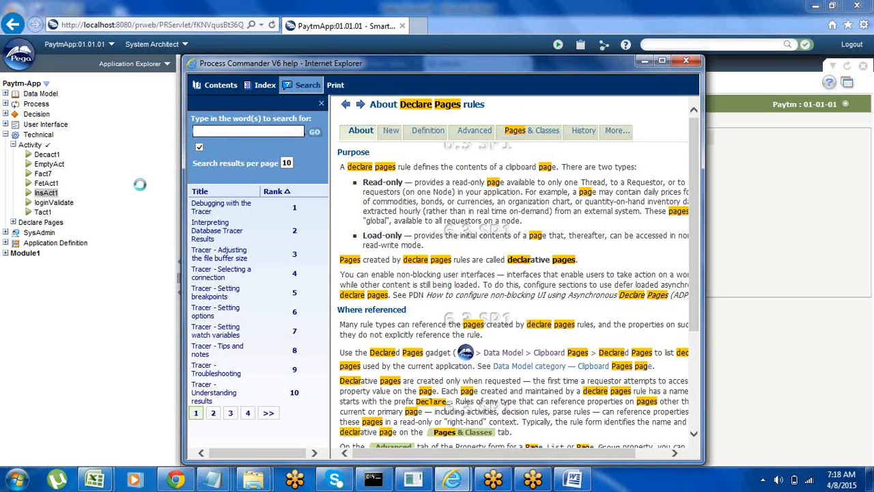
click(222, 131)
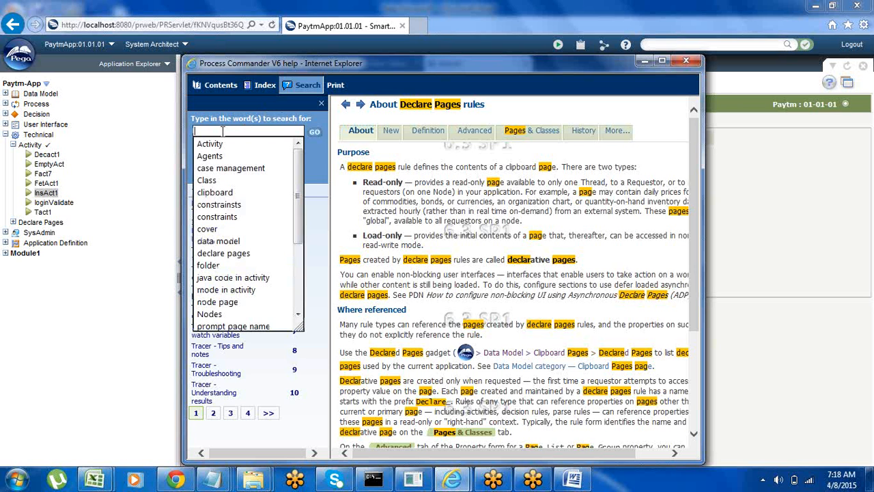
click(119, 287)
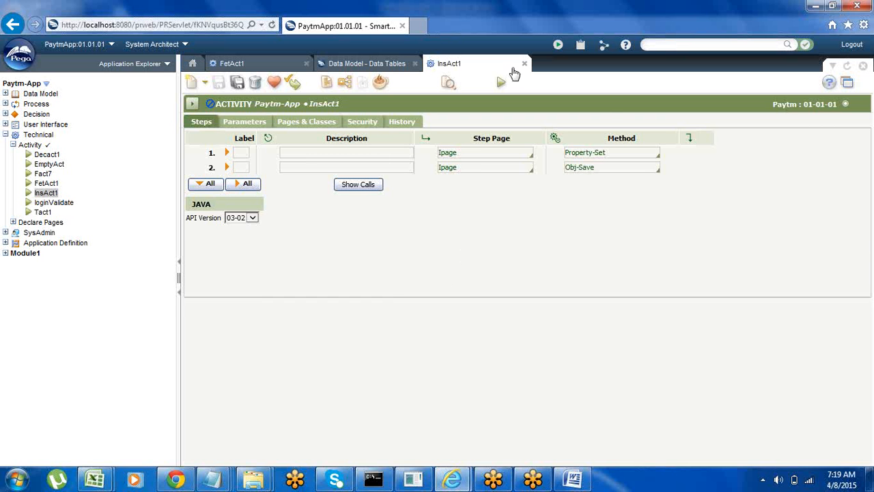
Step: Close the open InsAct1, Data Tables and FetAct1 items in the designer
click(523, 64)
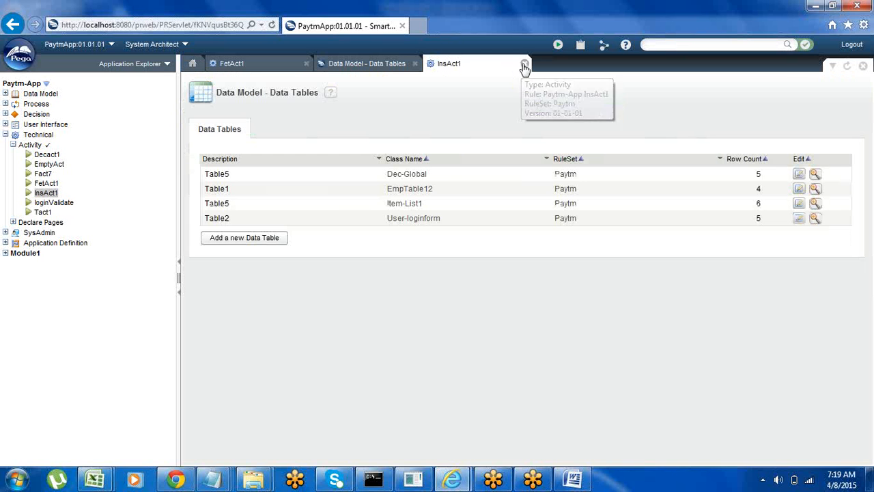
click(416, 64)
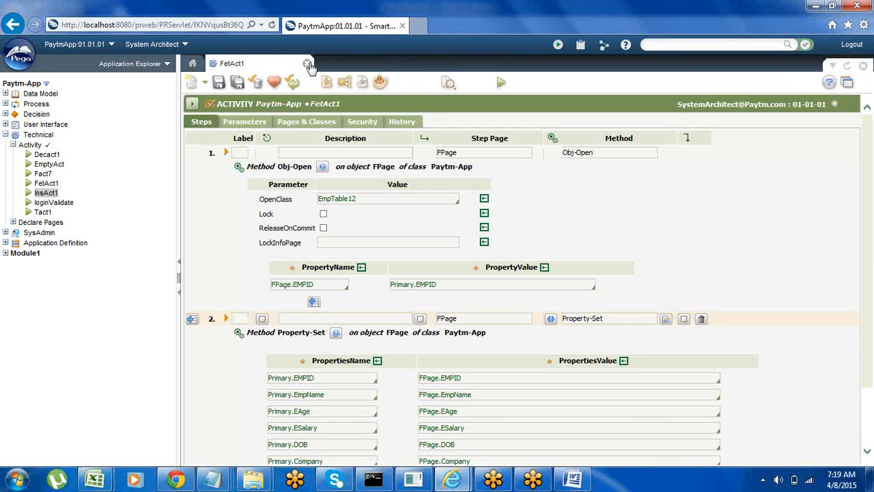
click(307, 64)
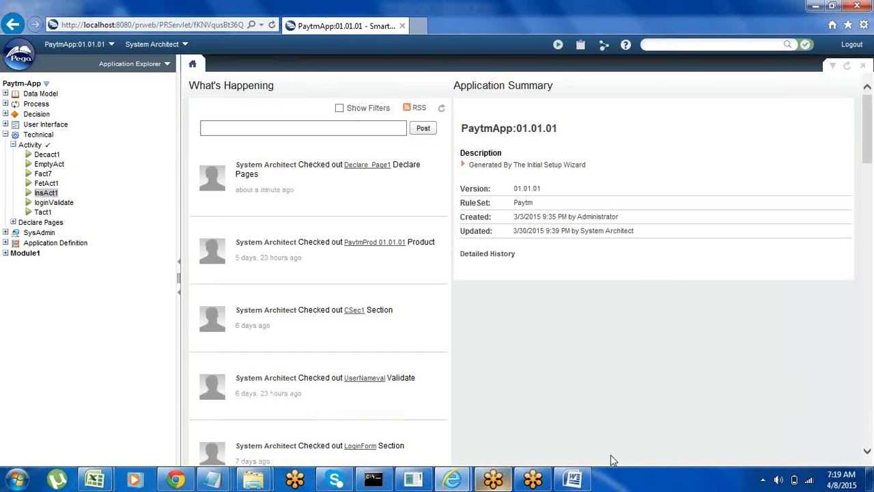
Step: Switch to the New Microsoft Word document and delete all the existing notes, from the Tracer line back to the beginning
click(573, 480)
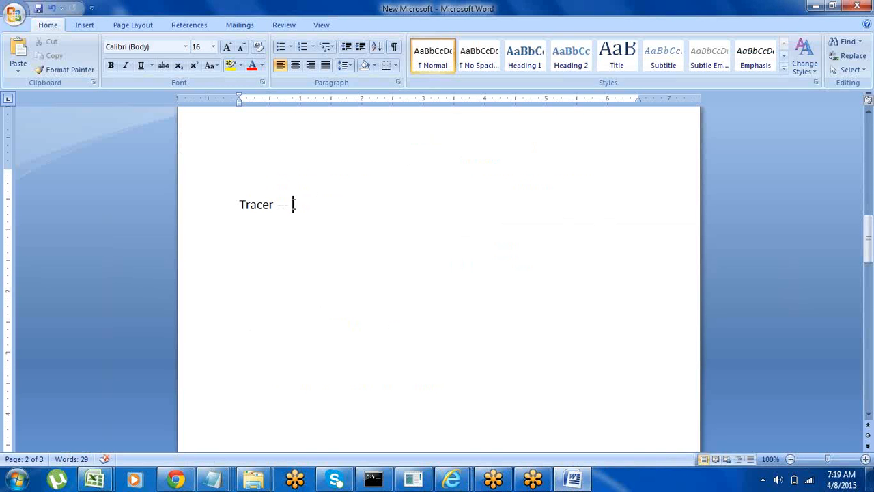
key(BackSpace)
key(BackSpace)
key(BackSpace)
key(BackSpace)
key(BackSpace)
key(BackSpace)
key(BackSpace)
key(BackSpace)
key(BackSpace)
key(BackSpace)
key(BackSpace)
key(BackSpace)
key(BackSpace)
key(BackSpace)
key(BackSpace)
key(BackSpace)
key(BackSpace)
key(BackSpace)
key(BackSpace)
key(BackSpace)
key(BackSpace)
key(BackSpace)
key(BackSpace)
key(BackSpace)
key(BackSpace)
key(BackSpace)
key(BackSpace)
key(BackSpace)
key(BackSpace)
key(BackSpace)
key(BackSpace)
key(BackSpace)
key(BackSpace)
key(BackSpace)
key(BackSpace)
key(BackSpace)
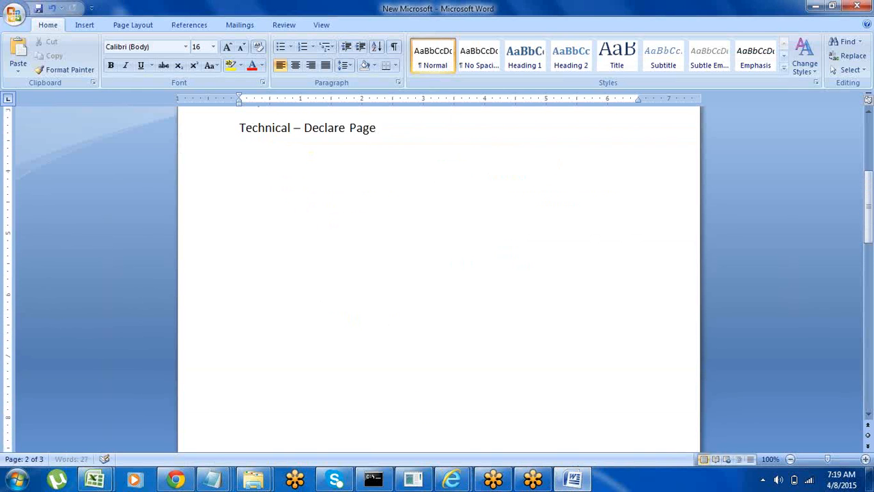
key(BackSpace)
key(BackSpace)
key(BackSpace)
key(BackSpace)
key(BackSpace)
key(BackSpace)
key(BackSpace)
key(BackSpace)
key(BackSpace)
key(BackSpace)
key(BackSpace)
key(BackSpace)
key(BackSpace)
key(BackSpace)
key(BackSpace)
key(BackSpace)
key(BackSpace)
key(BackSpace)
key(BackSpace)
key(BackSpace)
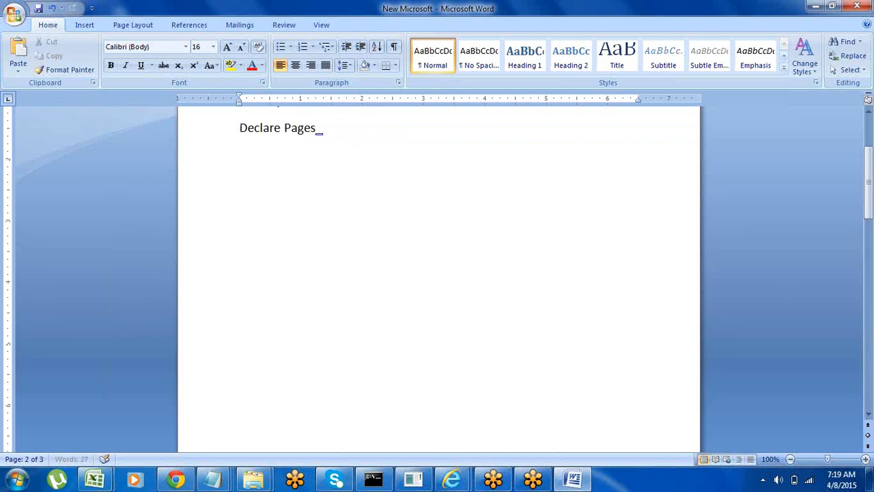
key(BackSpace)
key(BackSpace)
key(BackSpace)
key(BackSpace)
key(BackSpace)
key(BackSpace)
key(BackSpace)
key(BackSpace)
key(BackSpace)
key(BackSpace)
key(BackSpace)
key(BackSpace)
key(BackSpace)
key(BackSpace)
key(BackSpace)
key(BackSpace)
key(BackSpace)
key(BackSpace)
key(BackSpace)
key(BackSpace)
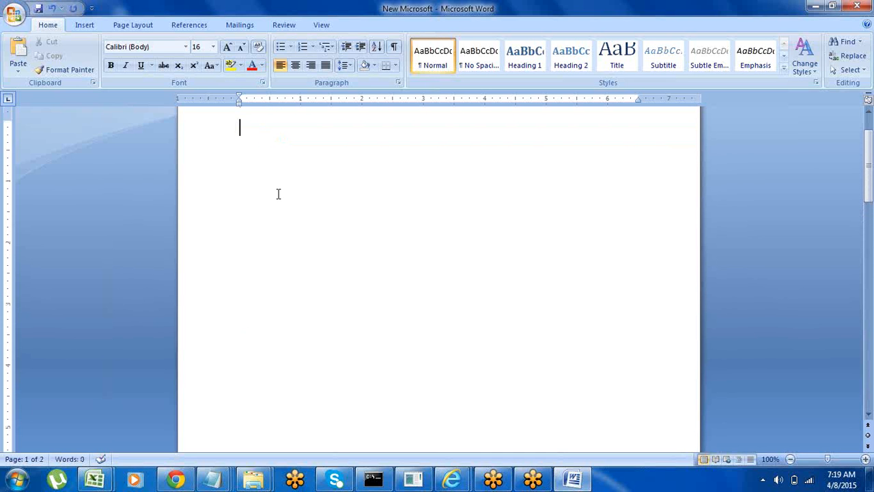
Step: Write the heading "Agents---" at the start of the empty page, with blank lines below it
text(Agents)
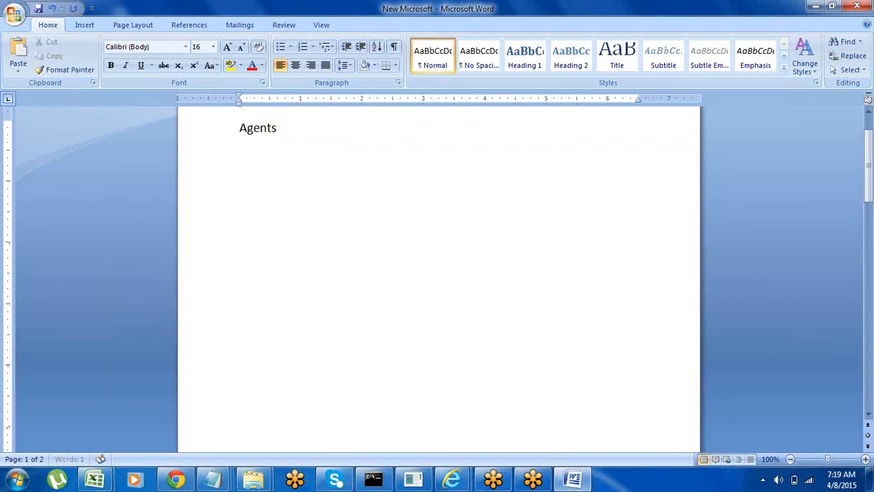
key(Return)
key(Return)
click(285, 130)
text(---)
key(Return)
key(Return)
Step: Add the note line "System admin--- ruleset" below the Agents heading
text(system a)
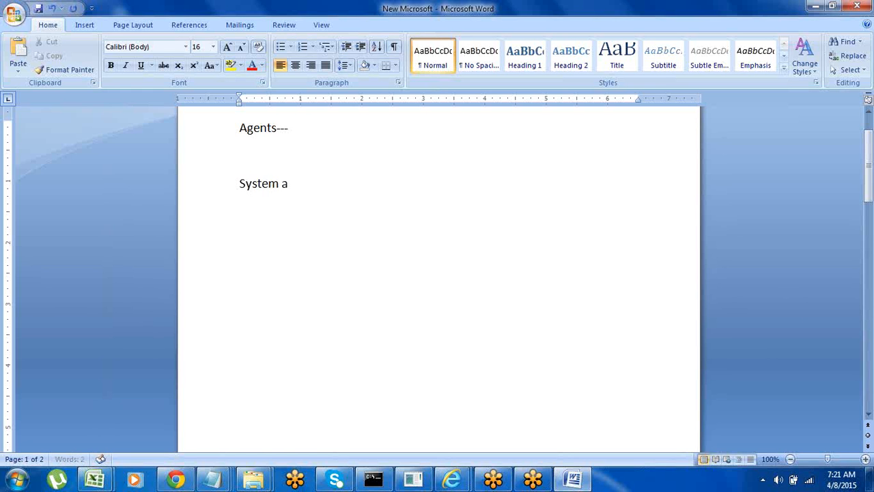
text(dmin--- ruleset)
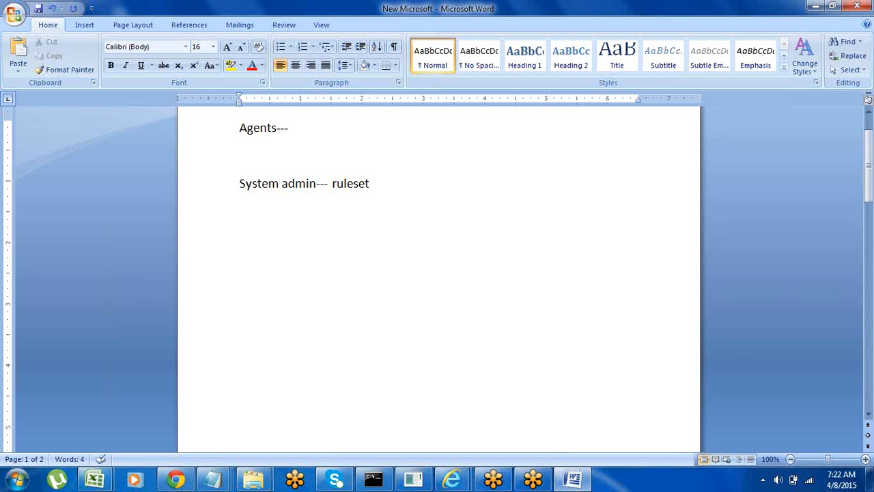
Step: Add "Periodic" and "Recurring" on separate lines below the System admin note
key(Return)
text(periodic)
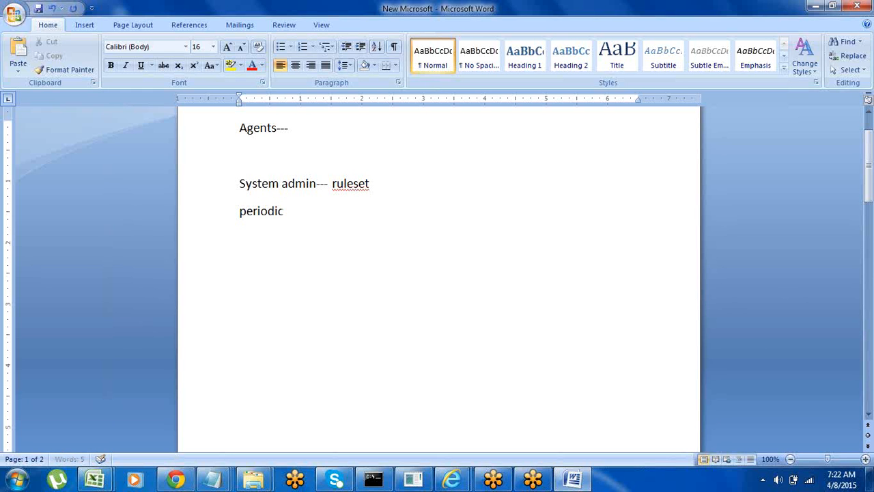
key(Return)
text(recurring)
key(Return)
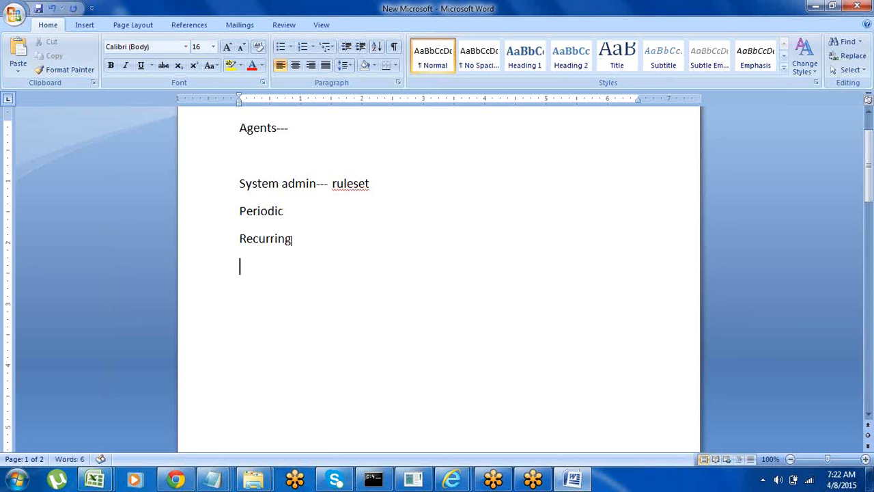
Step: Extend the Periodic line with "--- 5sec ---" and the Recurring line with "---"
click(289, 212)
text(---)
text(5sec ---)
click(301, 240)
text(---)
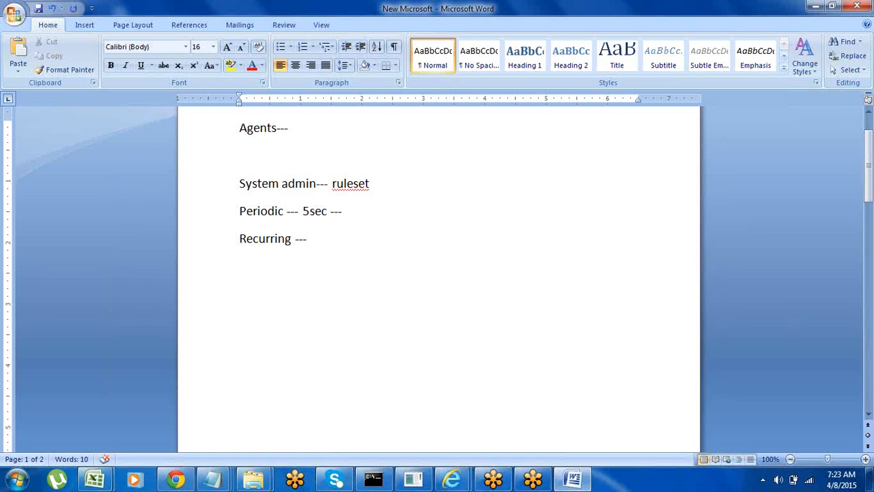
Step: Add a new line "Modes ----" below the Recurring line
click(247, 159)
click(311, 238)
key(Return)
text(mo)
text(des )
text(----)
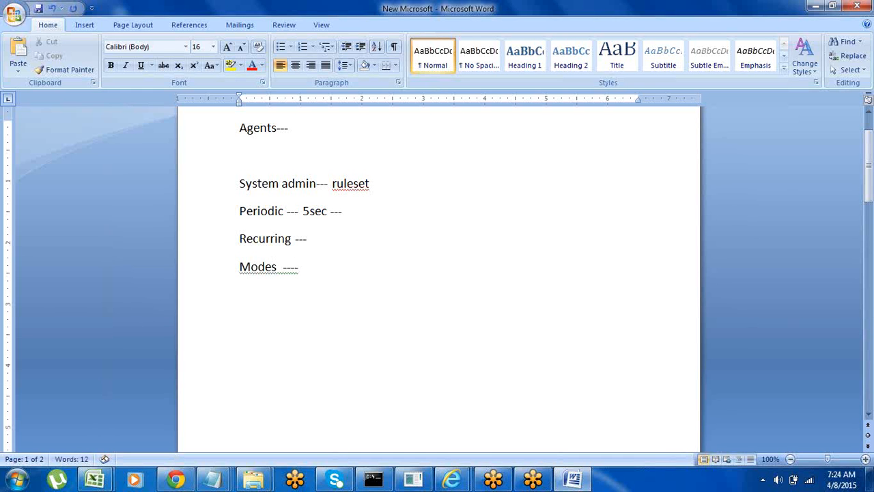
Step: List the three modes "Legacy", "Advanced" and "Standard" on separate lines below Modes
key(Return)
text(legacy)
key(Return)
text(adva)
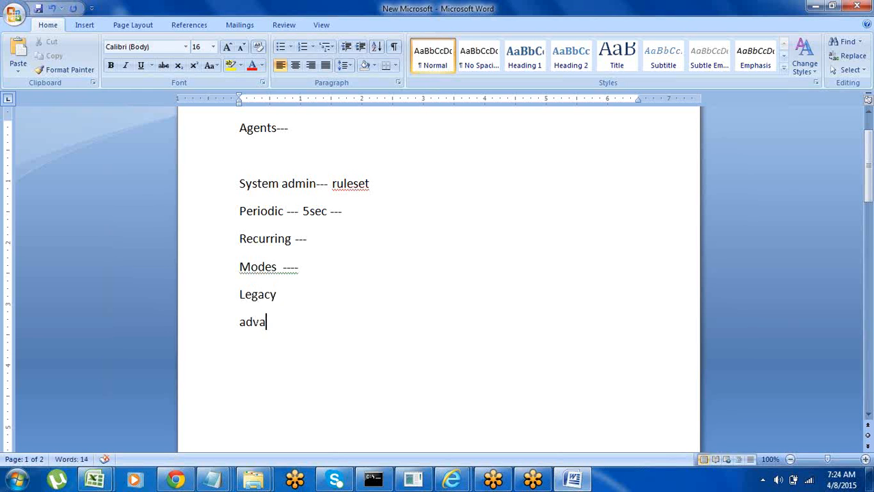
text(nced)
key(Return)
text(sta)
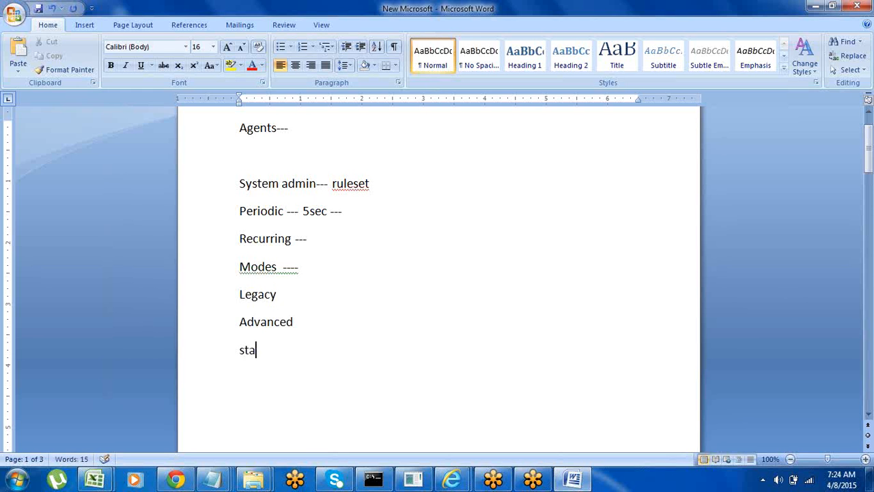
text(ndard)
Step: Append "--" to the Legacy and Advanced lines and "---" to the Standard line
click(282, 295)
text(--)
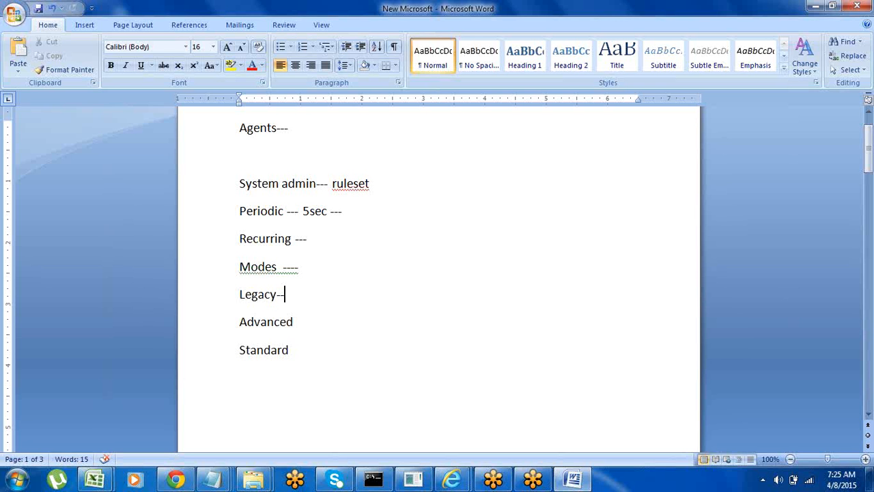
click(298, 322)
text(--)
click(298, 352)
text(---)
double_click(271, 320)
click(271, 350)
double_click(270, 349)
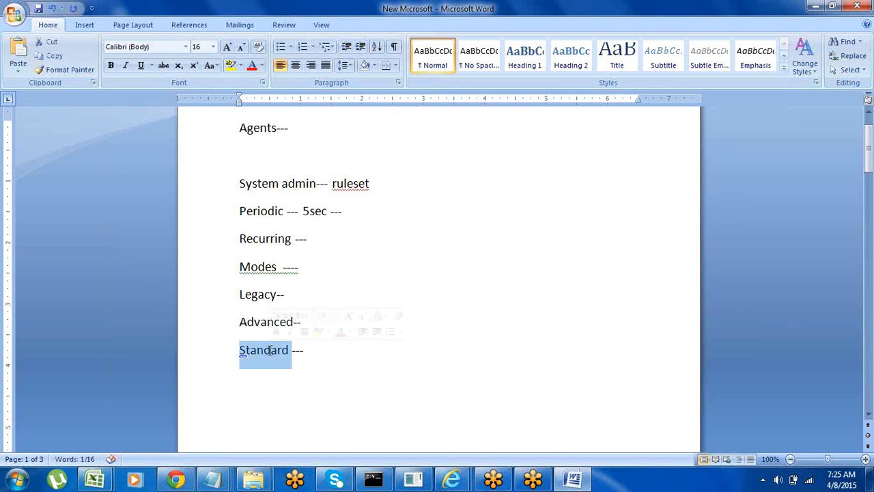
click(318, 349)
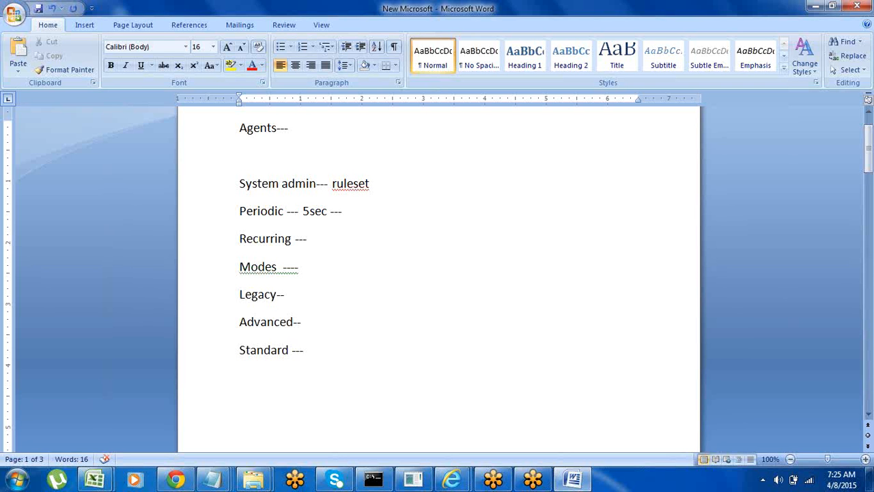
Step: Describe the Advanced mode on its line as "Pega will automatically monitor the queue"
click(317, 321)
text(Pega will)
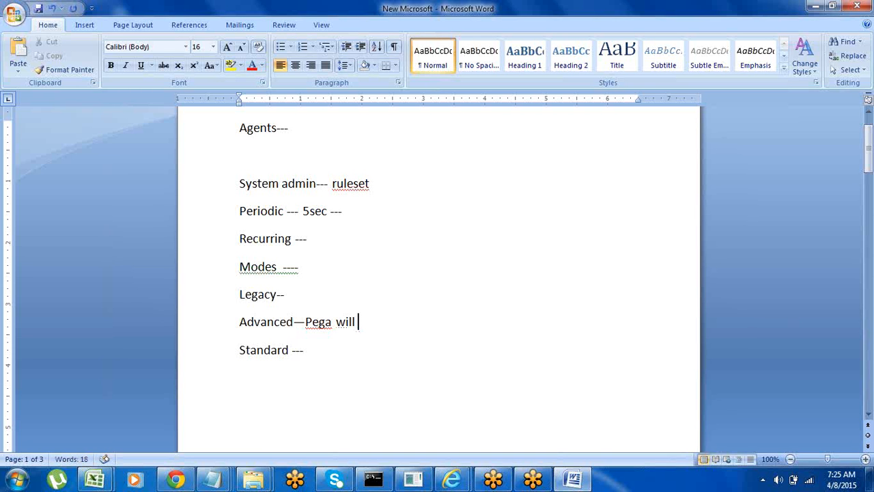
text( aut)
text(omatically)
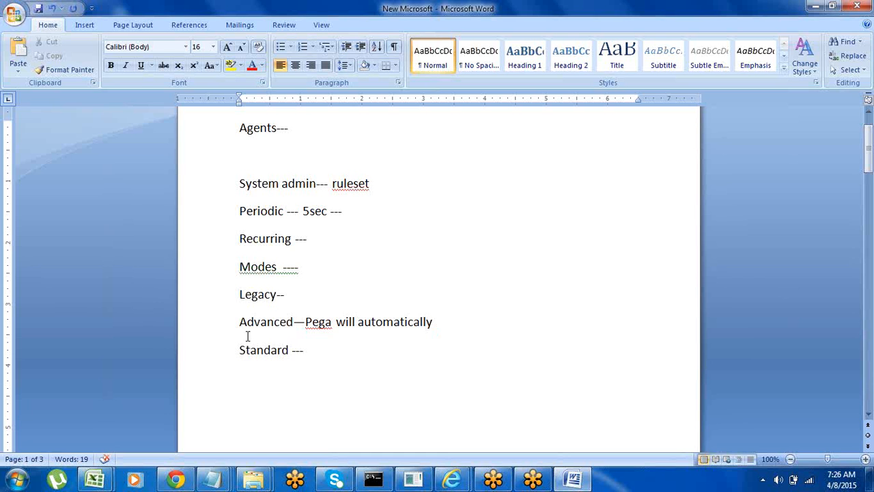
text(monitor t)
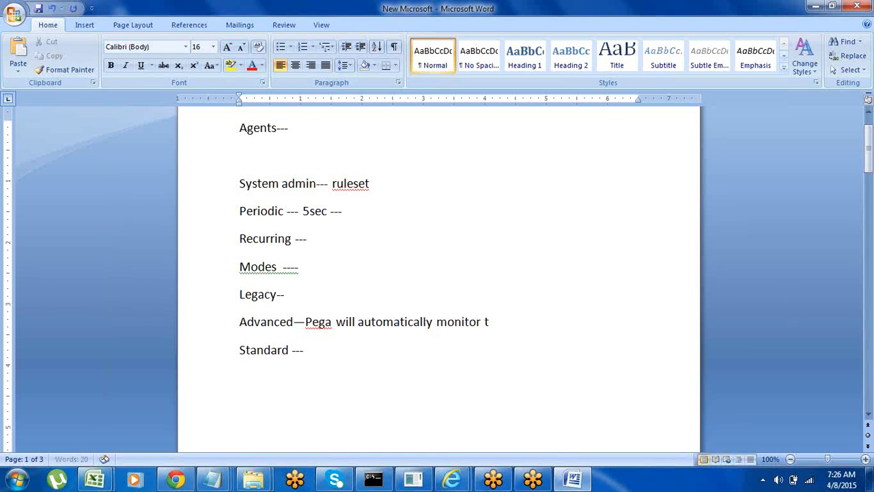
text(he quere)
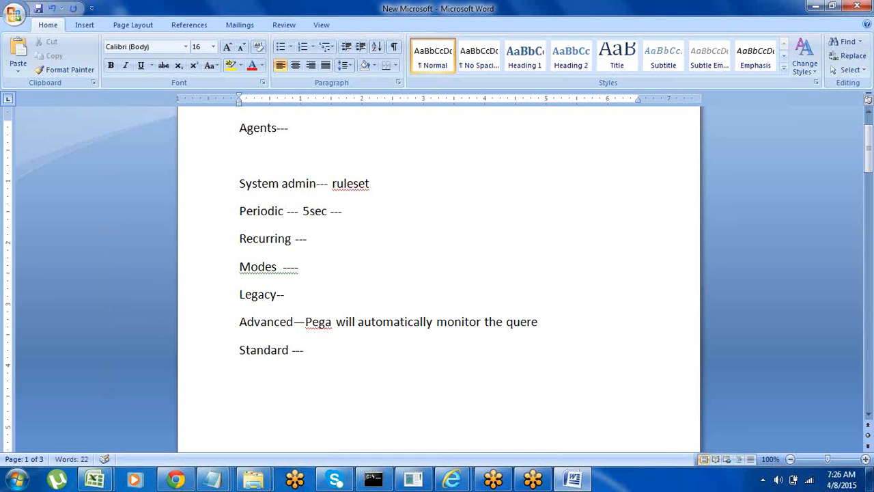
key(BackSpace)
key(BackSpace)
text(ue)
click(200, 328)
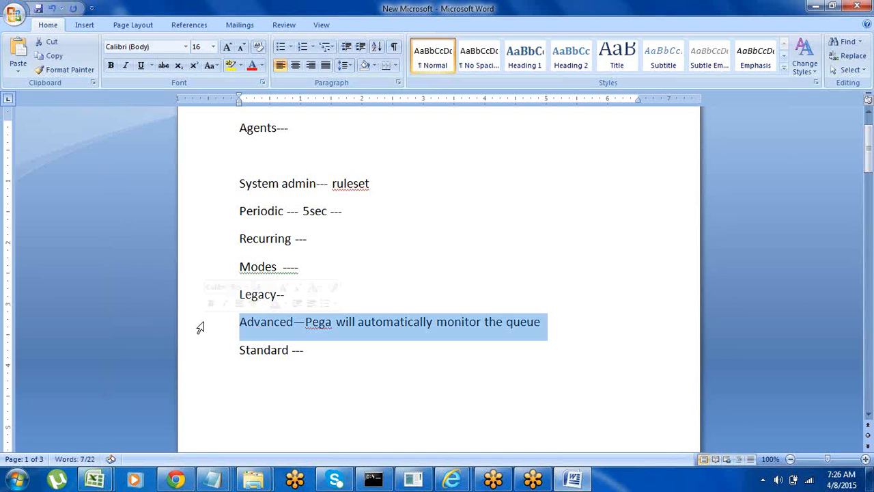
Step: Describe the Standard mode on its line as "We can manage the queue by our selves—" and start a new line
click(308, 353)
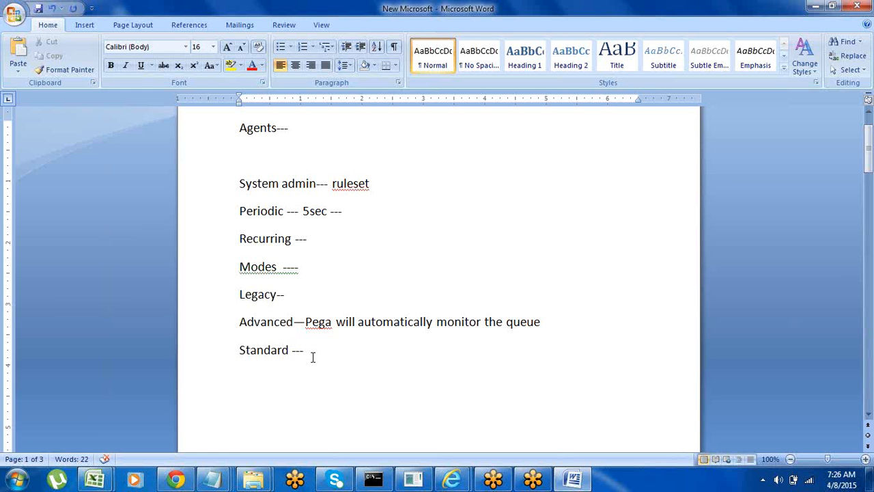
text(We can manage the)
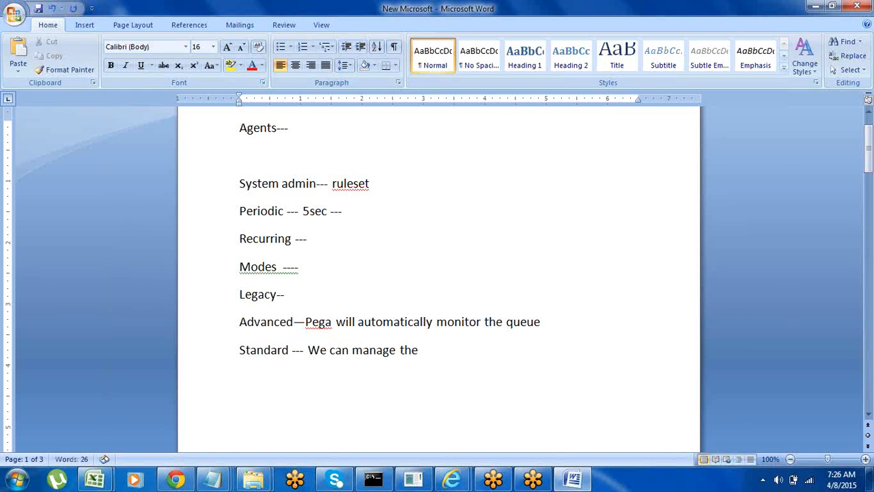
text( queue by our )
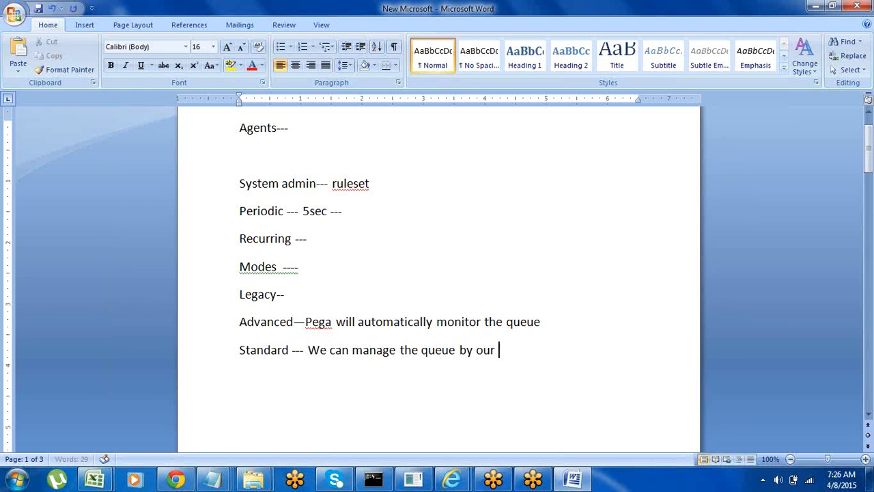
text(selves--)
key(Return)
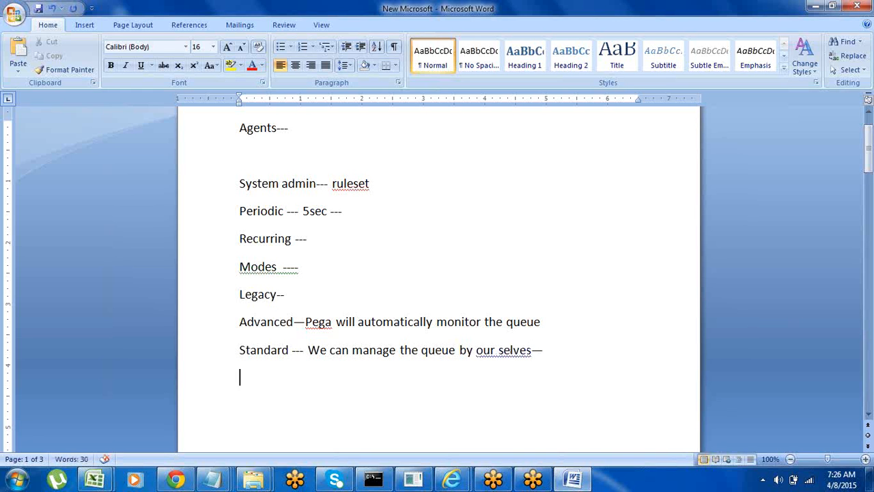
Step: Write "System-Queue-" on the line below the Standard mode
text(System-Queue)
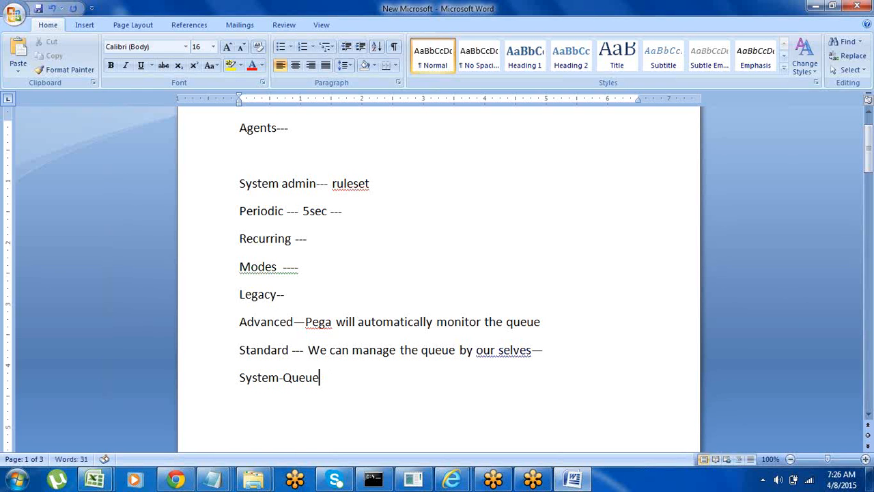
click(239, 378)
drag(238, 377, 322, 378)
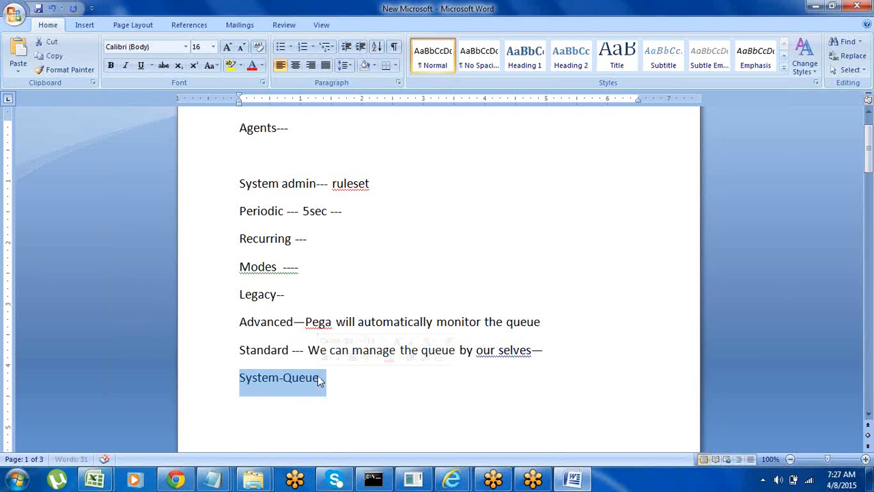
click(322, 377)
text(-)
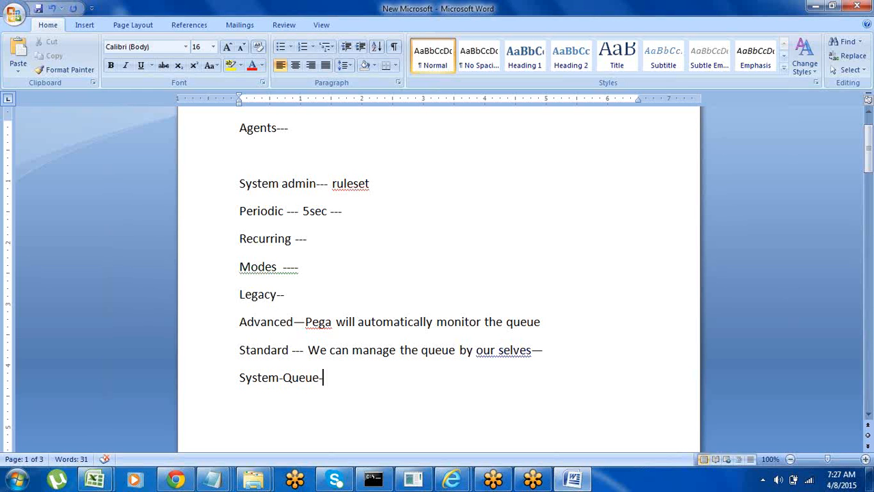
Step: Review the Legacy, Advanced and Standard mode notes, highlighting their lines in turn
click(215, 354)
click(312, 403)
click(210, 334)
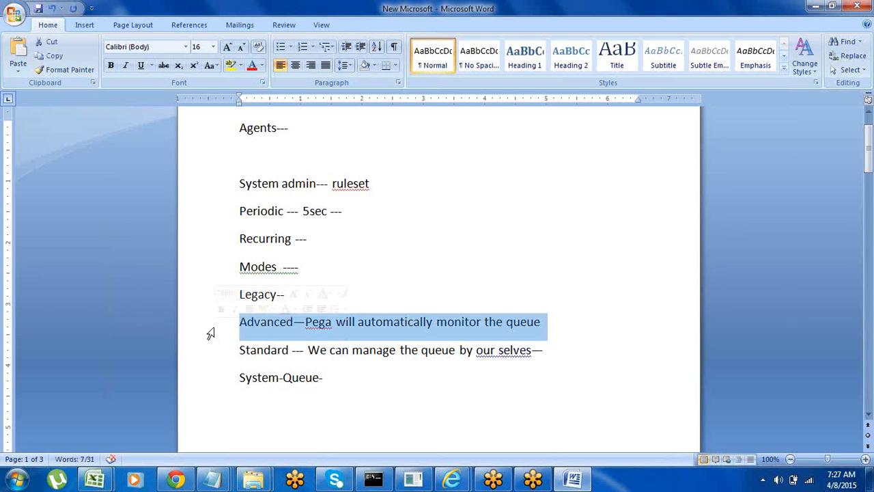
click(307, 429)
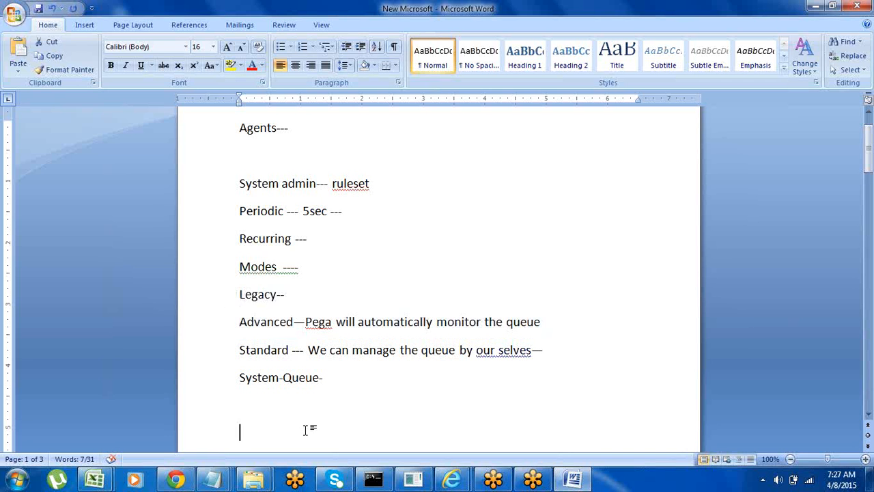
click(216, 303)
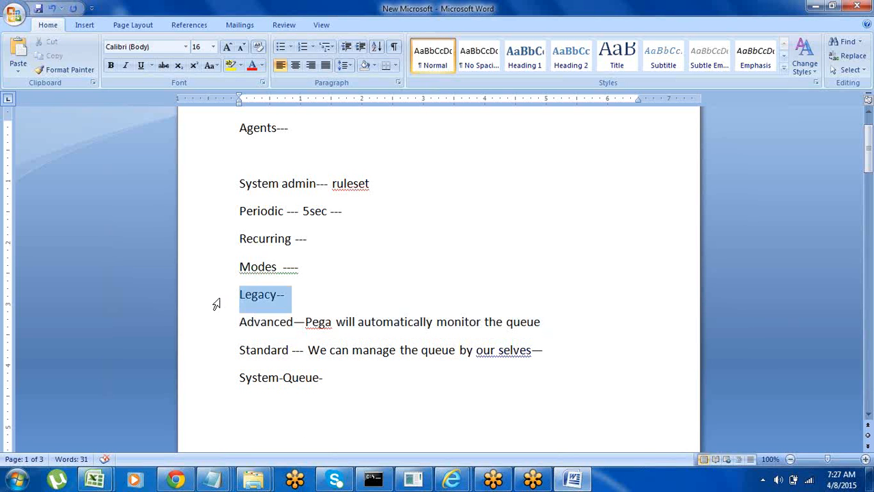
click(205, 356)
click(249, 408)
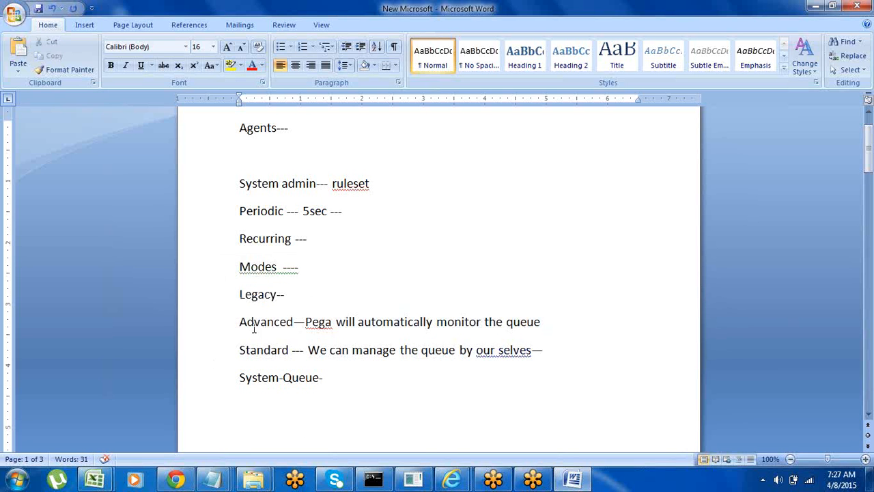
click(209, 333)
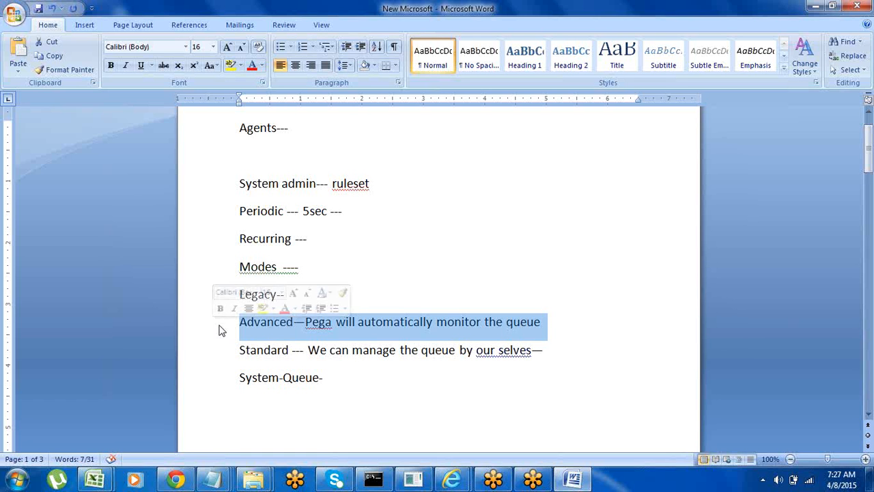
click(215, 360)
click(278, 409)
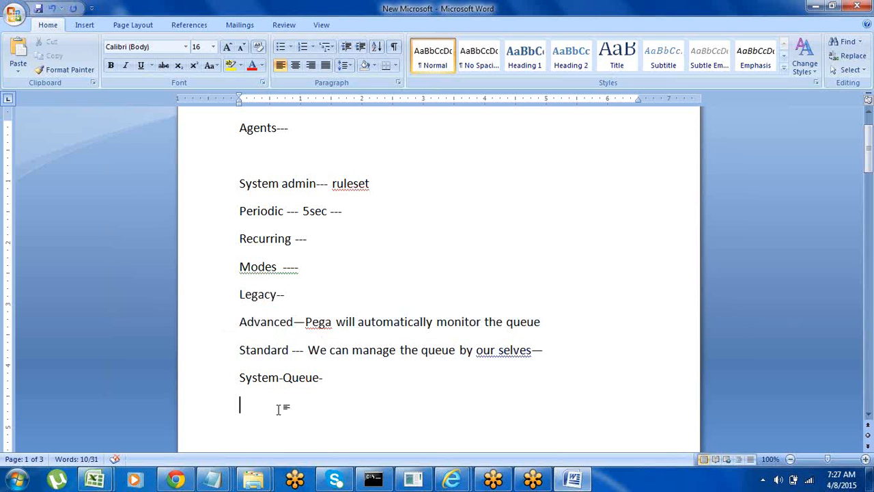
click(210, 331)
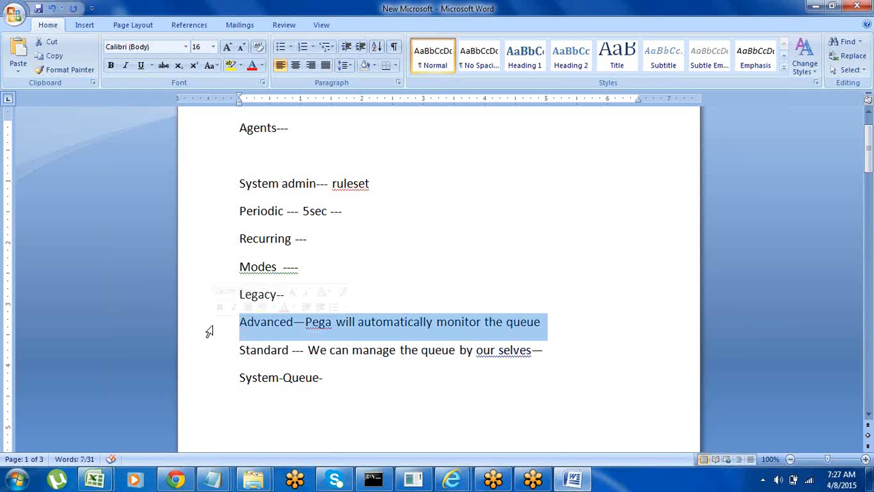
Step: Place the cursor on the empty line below the Agents heading and return to the PaytmApp designer window
key(Up)
key(Up)
key(Up)
key(Up)
key(Up)
key(Up)
key(Up)
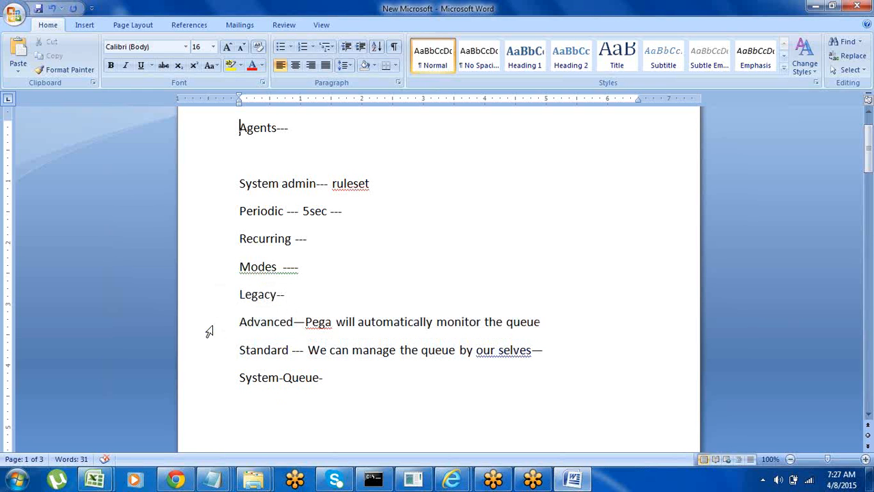
key(Down)
key(Down)
key(Down)
key(Up)
click(256, 152)
click(815, 7)
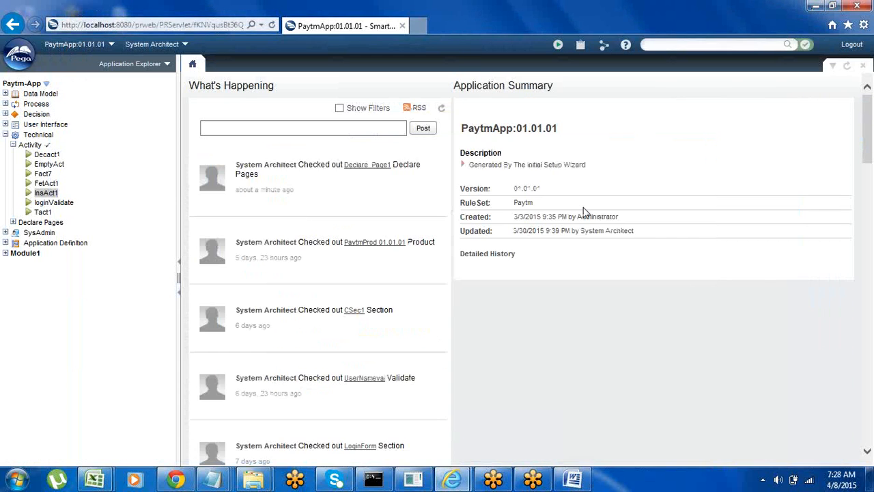